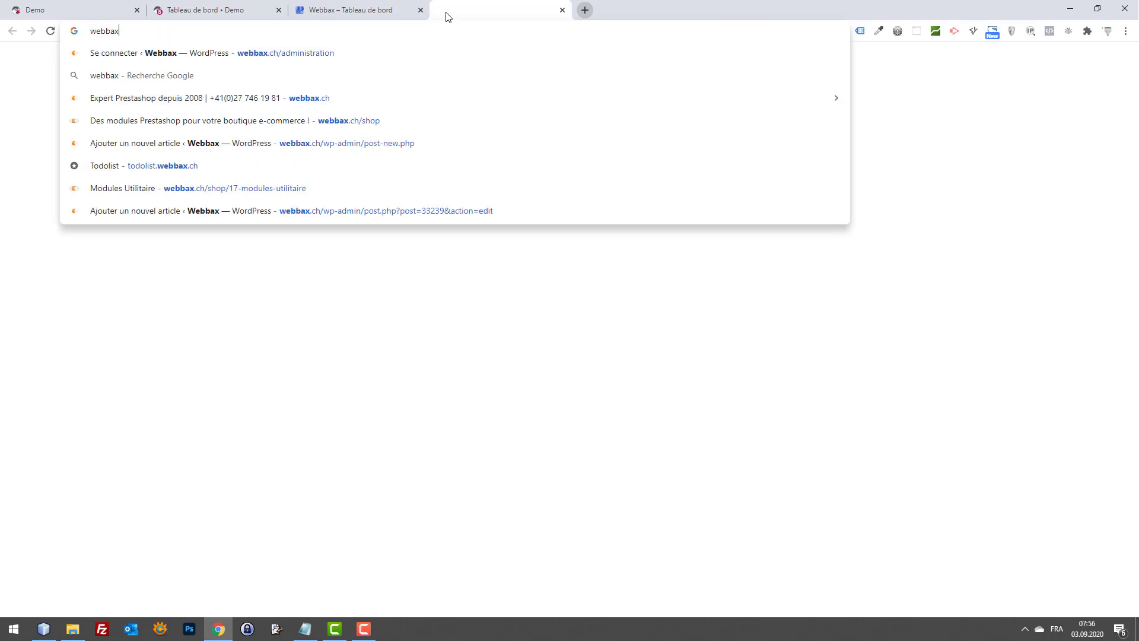
Step: Search Google for webbax and expand the opening hours in the Webbax business listing
key("Return")
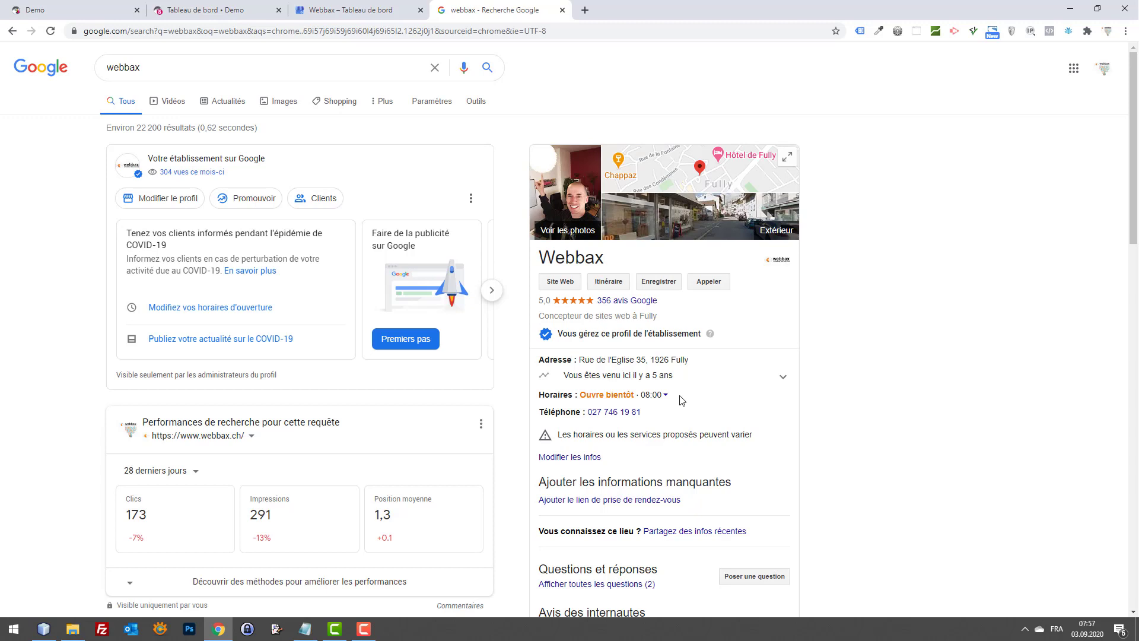
scroll(684, 399, "down", 1)
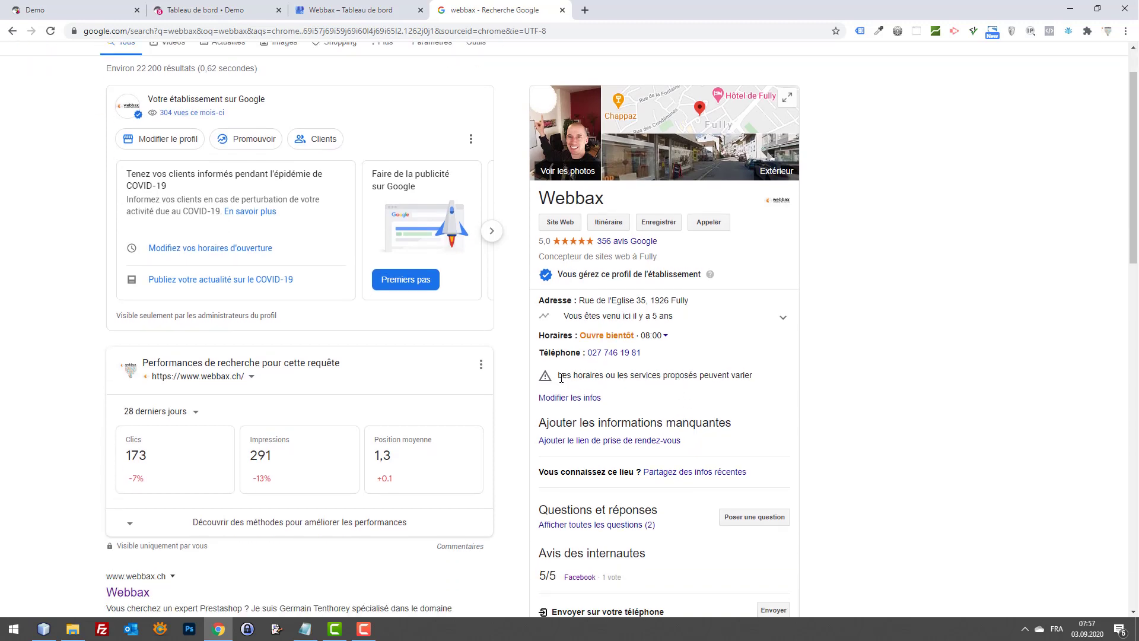
scroll(605, 367, "down", 1)
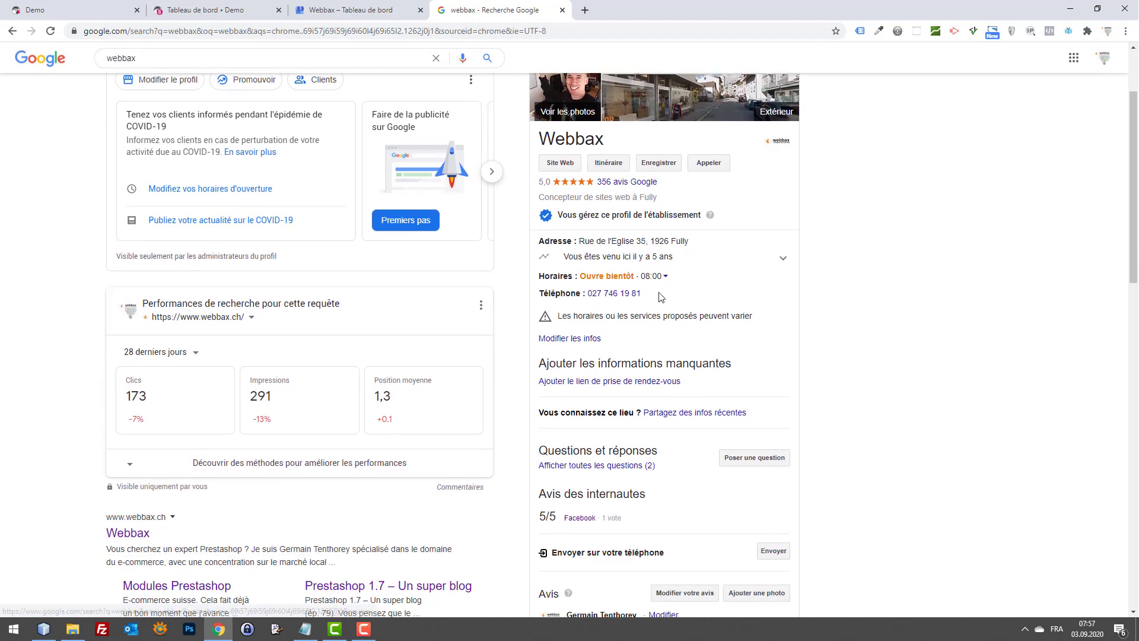
left_click(666, 277)
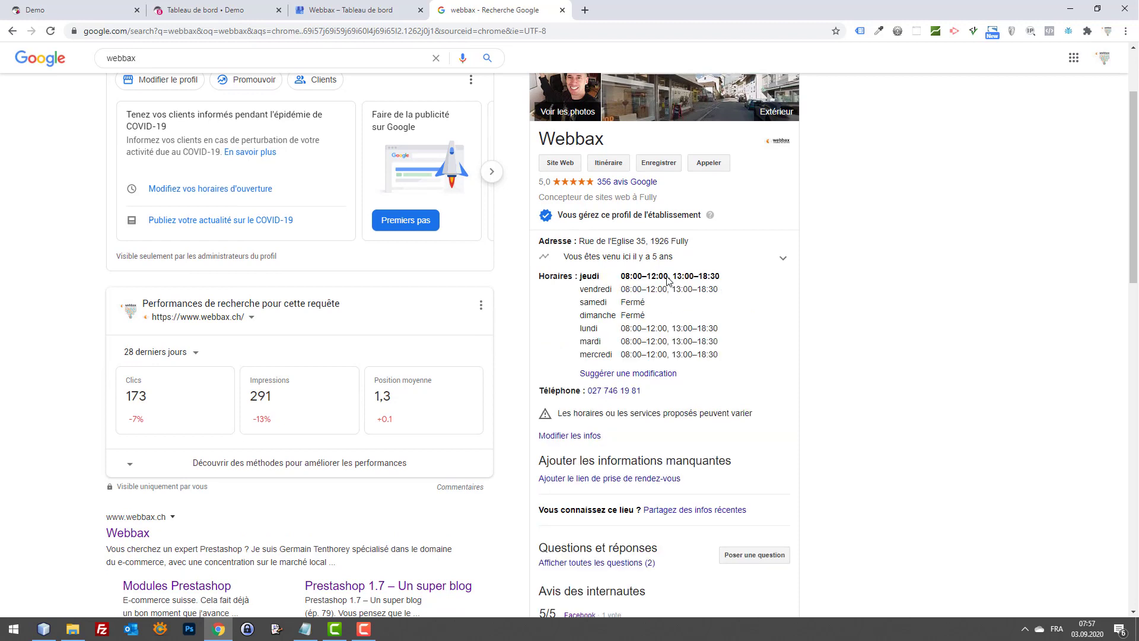
Step: Examine the Webbax business listing on Google, including its hours, contact details, questions, reviews, posts and related searches
scroll(740, 348, "down", 1)
scroll(729, 350, "down", 2)
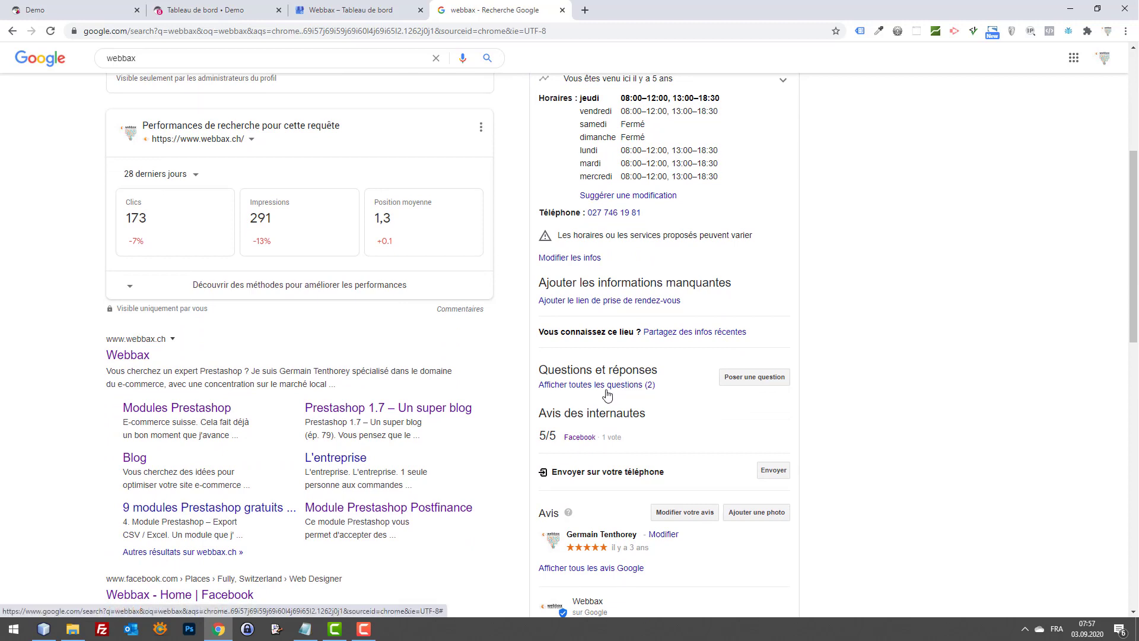
scroll(607, 390, "down", 2)
scroll(615, 339, "down", 2)
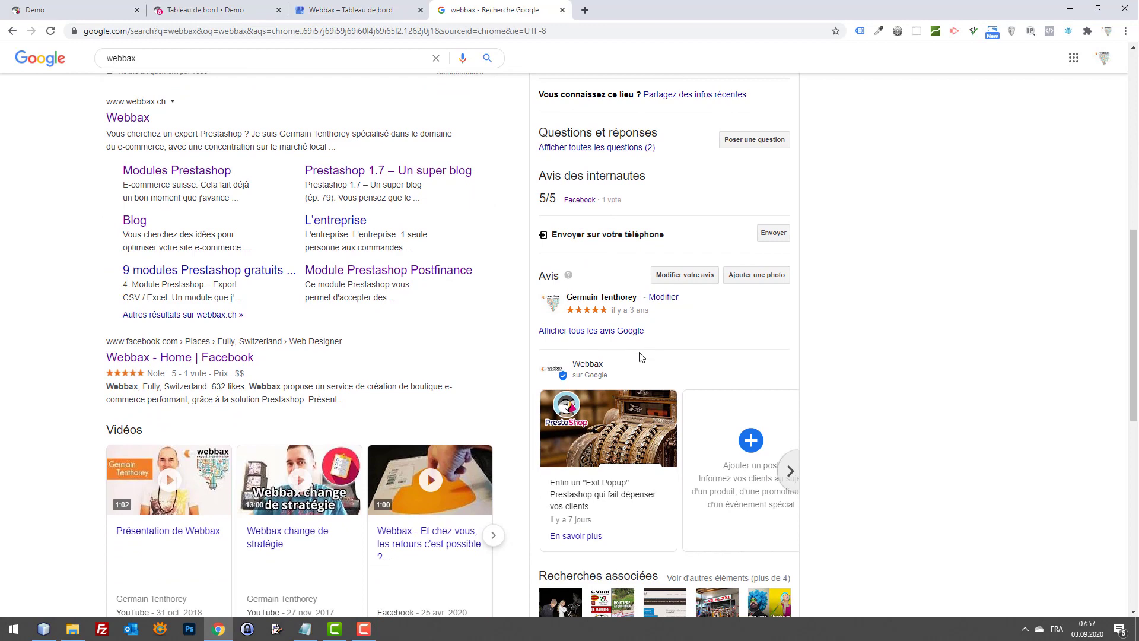
scroll(708, 446, "down", 4)
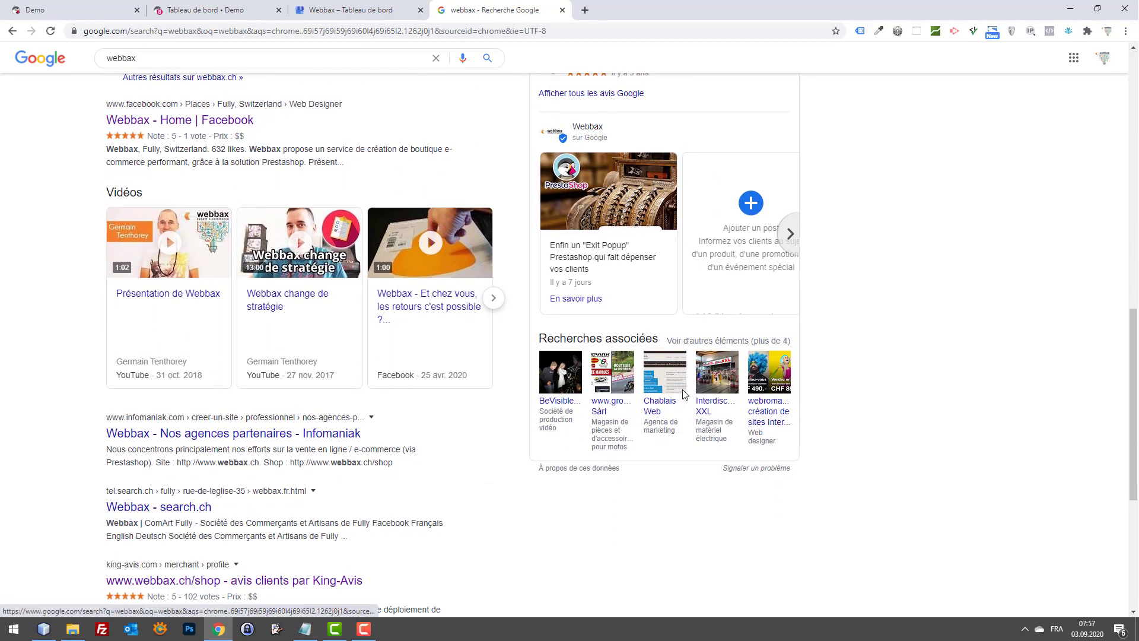
scroll(735, 409, "up", 4)
scroll(839, 305, "up", 8)
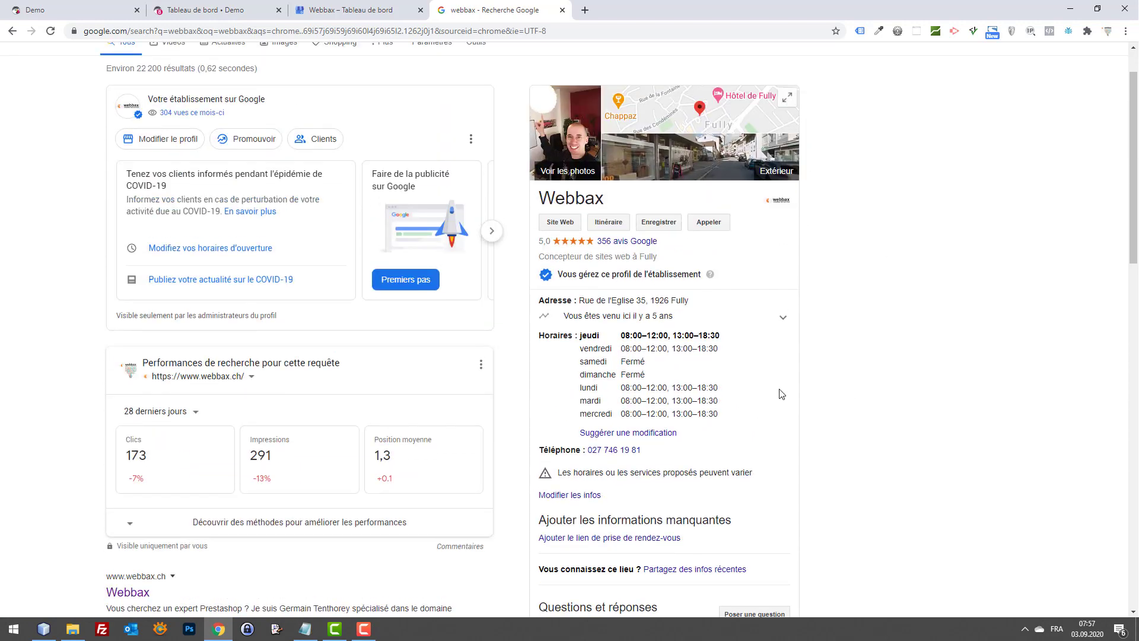
scroll(949, 213, "up", 1)
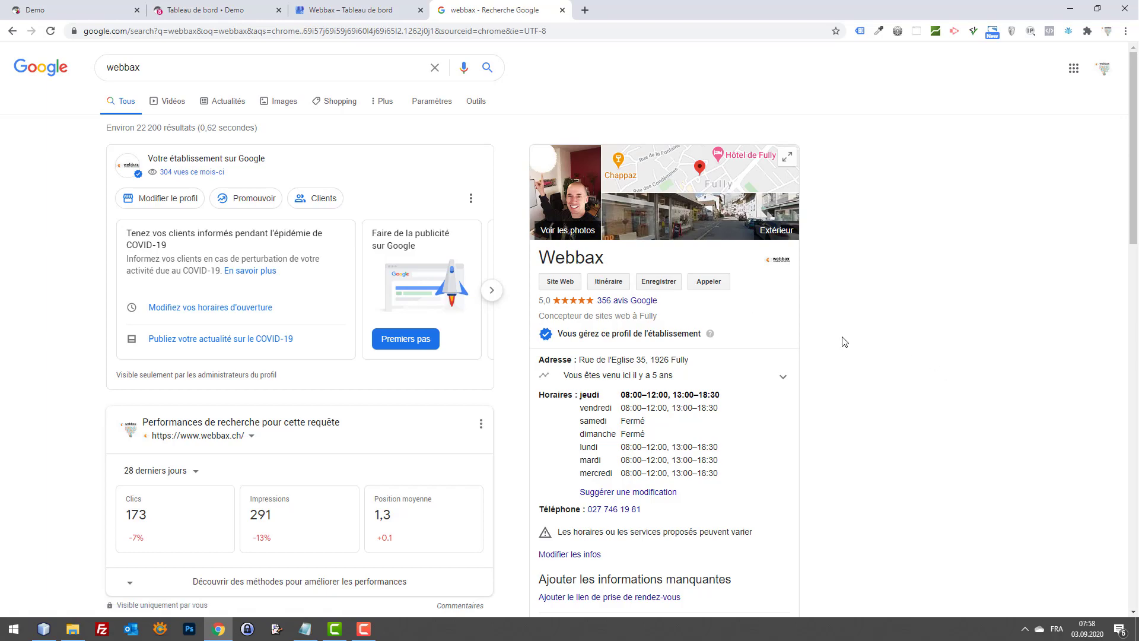
scroll(859, 283, "down", 12)
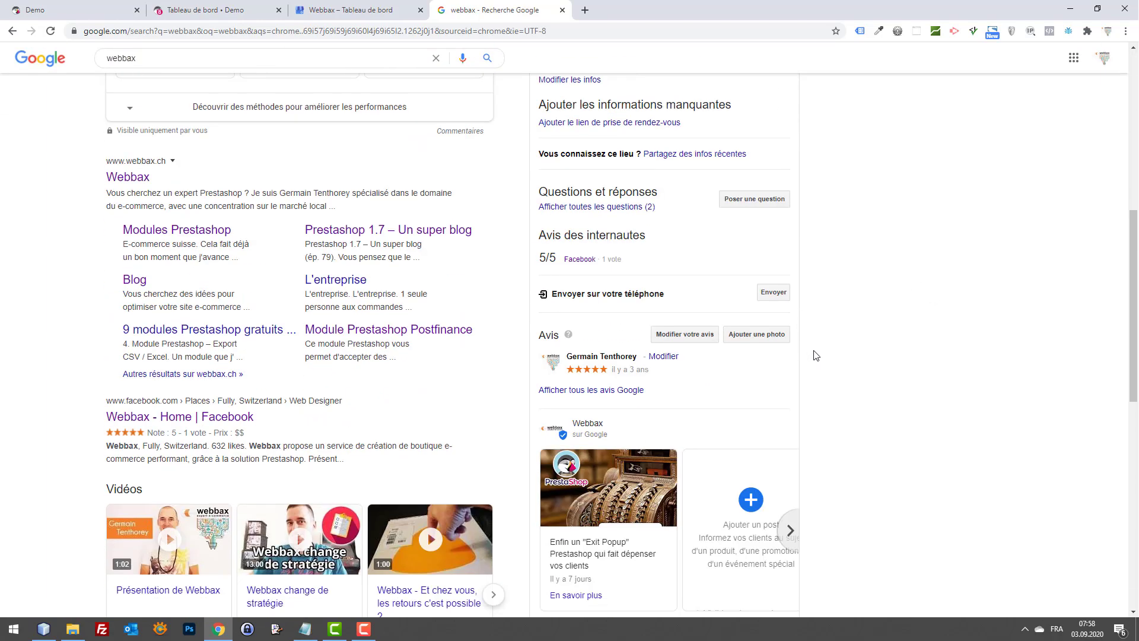
scroll(804, 333, "up", 11)
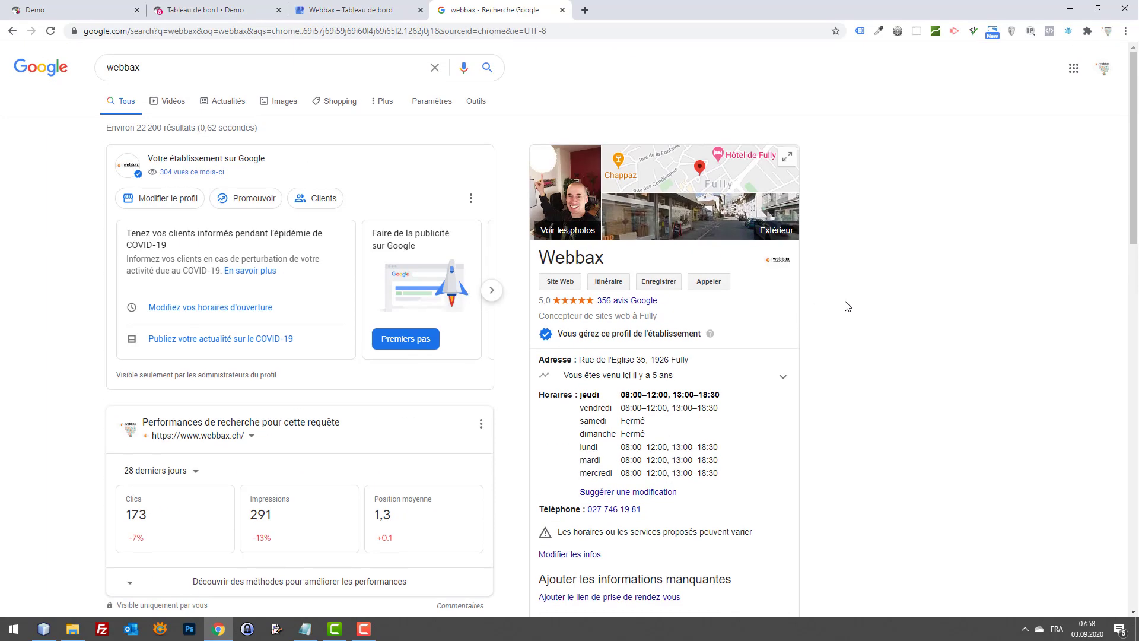
scroll(878, 294, "down", 4)
scroll(902, 236, "up", 3)
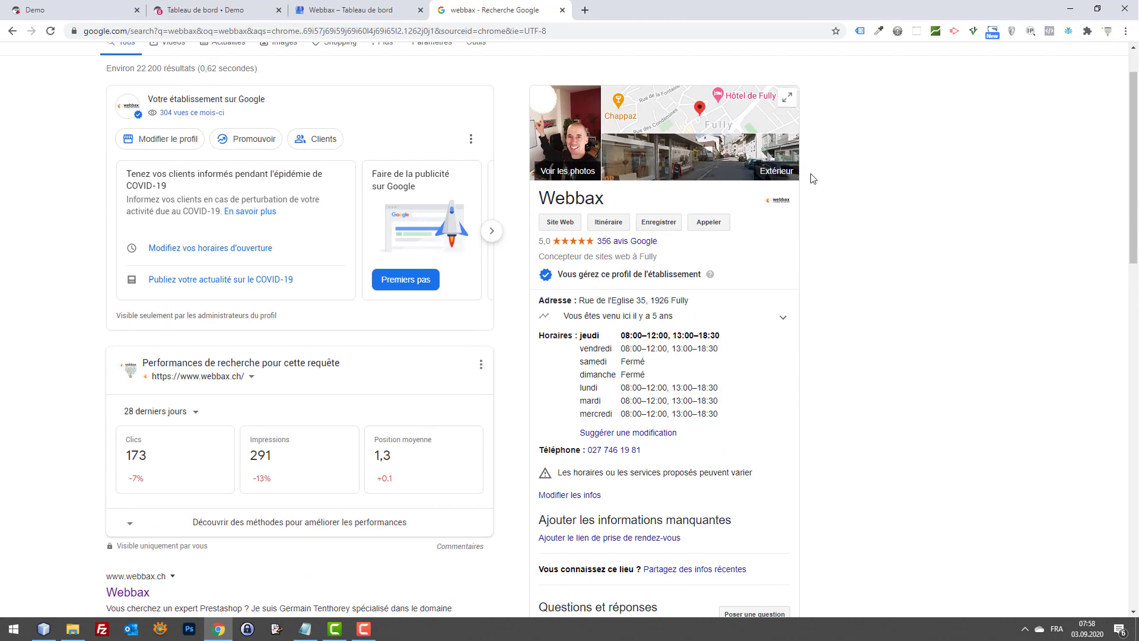
scroll(790, 417, "down", 2)
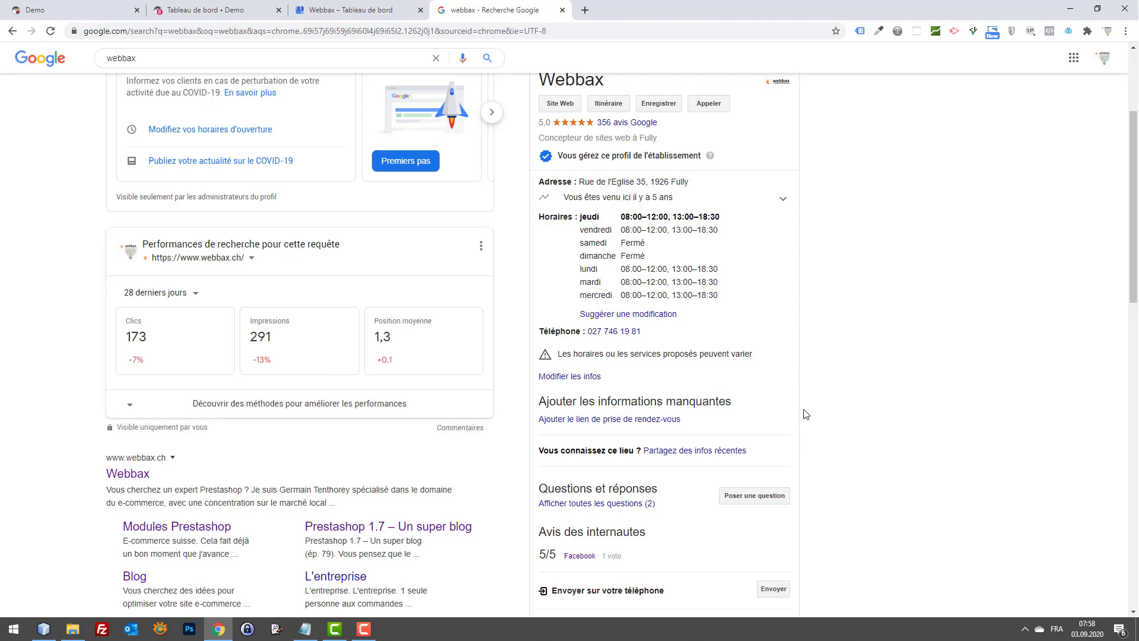
scroll(807, 410, "down", 1)
scroll(830, 386, "down", 2)
scroll(848, 378, "down", 2)
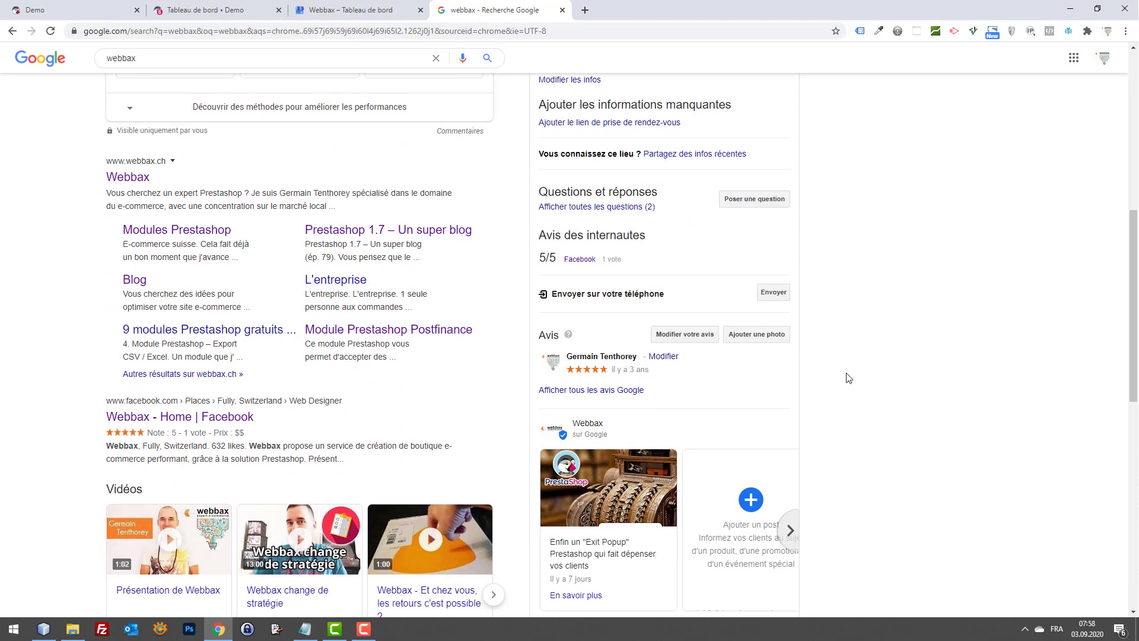
scroll(849, 378, "up", 8)
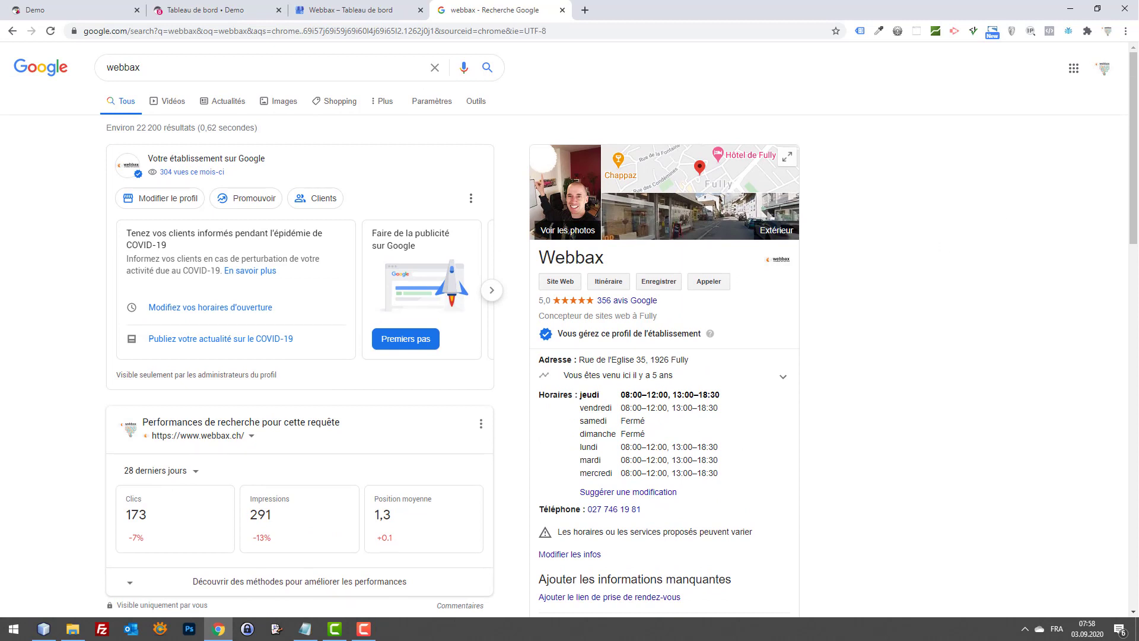
Step: Open the description editor for Webbax in Google My Business and consult the help guidelines for writing a business description
left_click(345, 8)
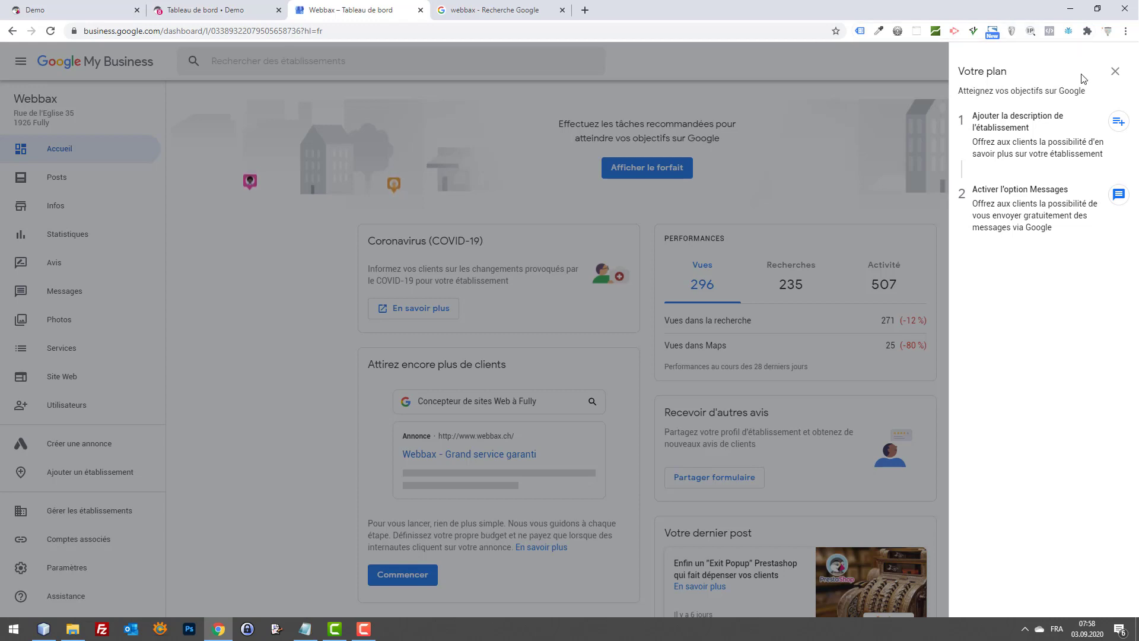
left_click(1118, 125)
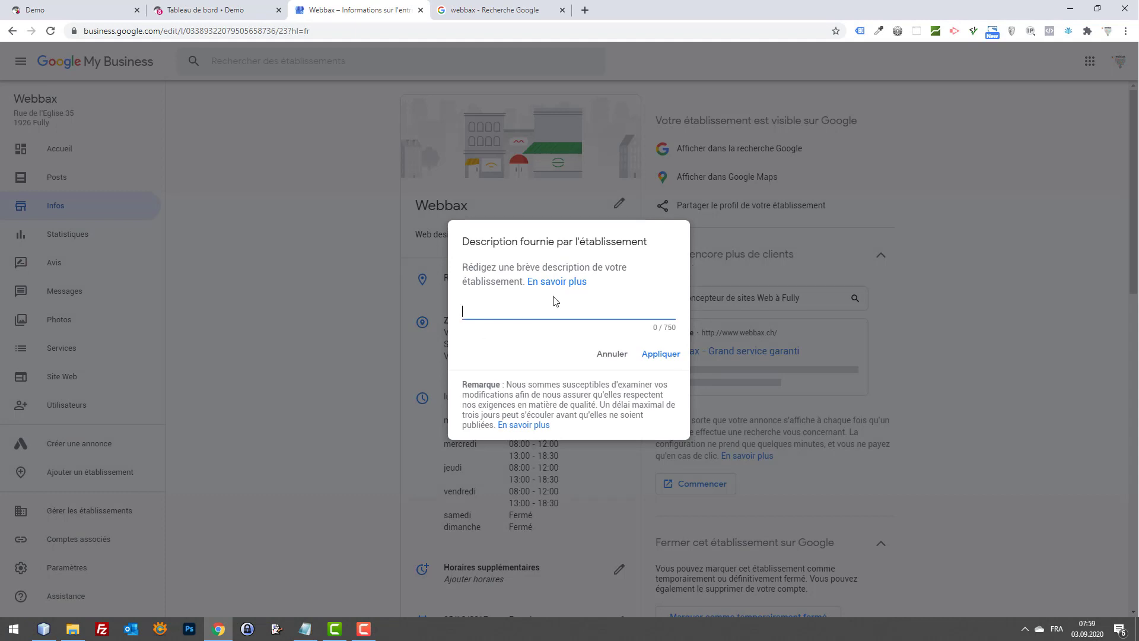
left_click(563, 281)
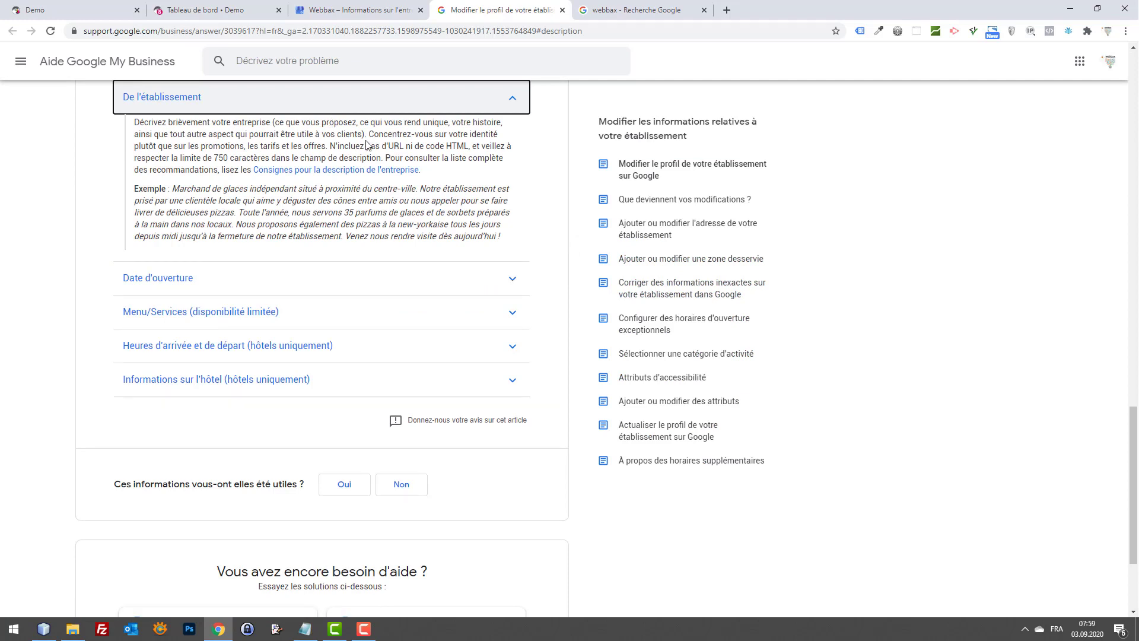
left_click(380, 12)
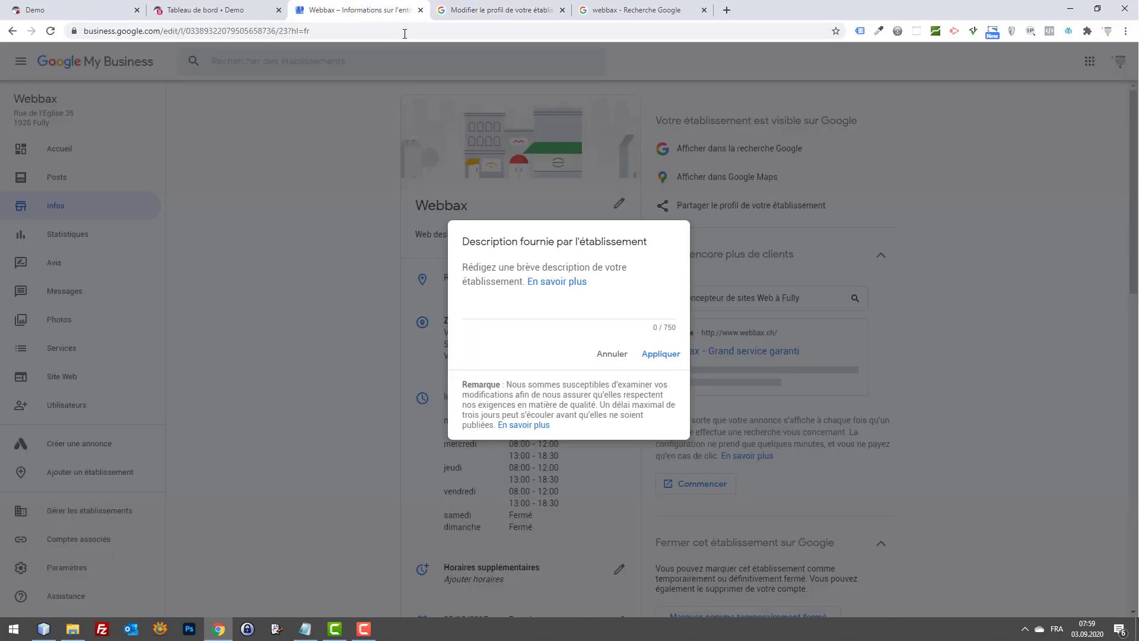
left_click(563, 305)
left_click(466, 6)
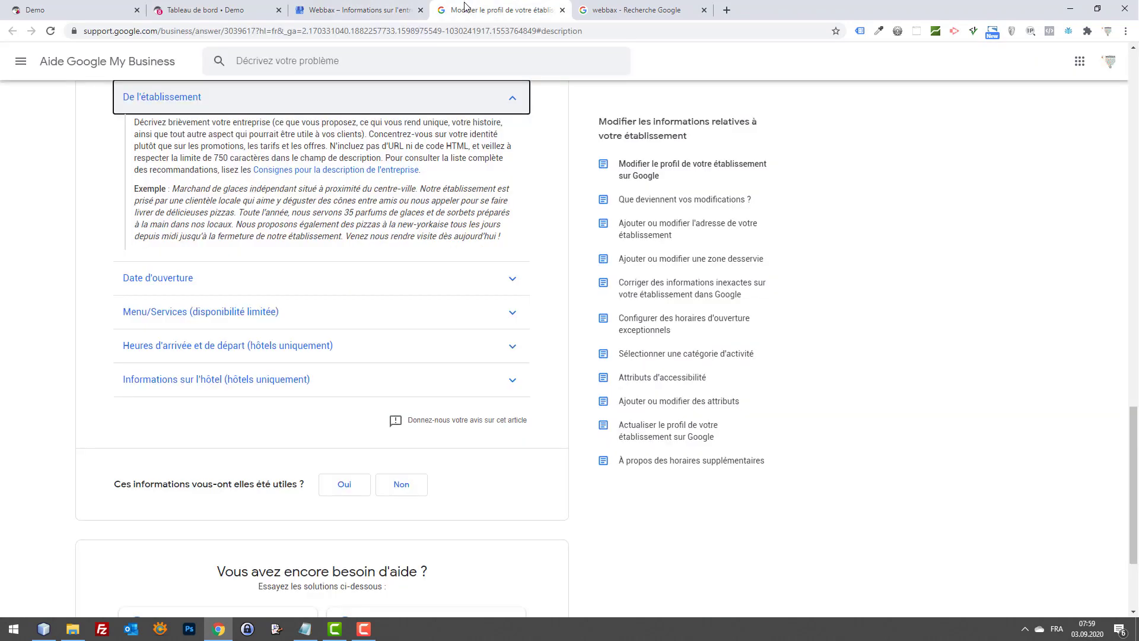
left_click(357, 6)
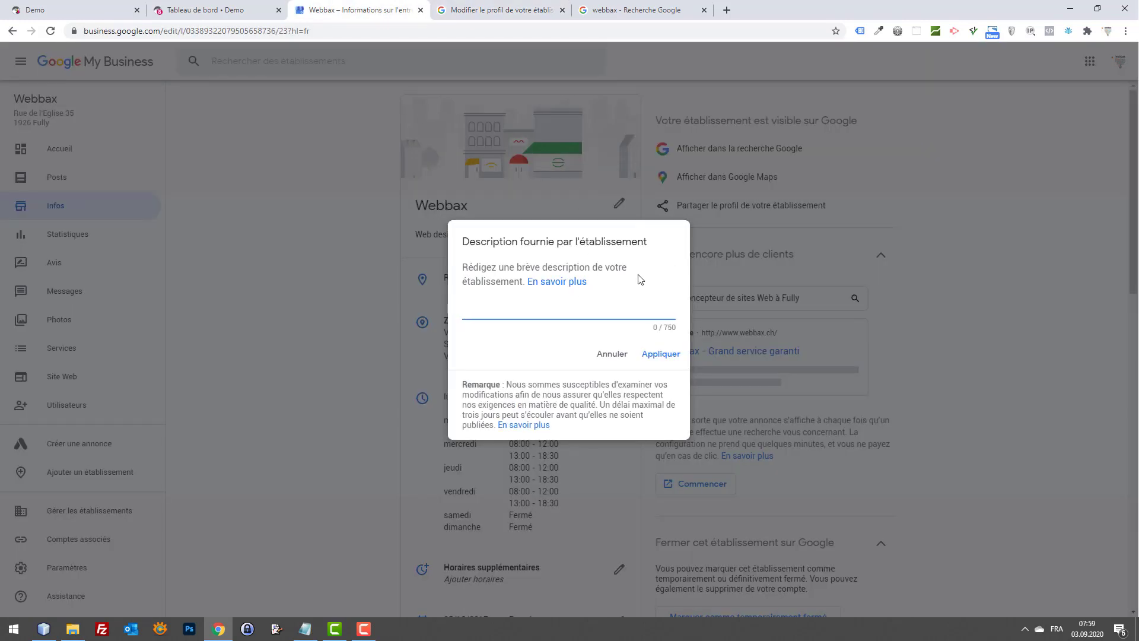
Step: Begin the business description with "Webbax a été créé en 2010 et propose de la création de site e-commerce, une vraie passion"
type("Webbax a éé")
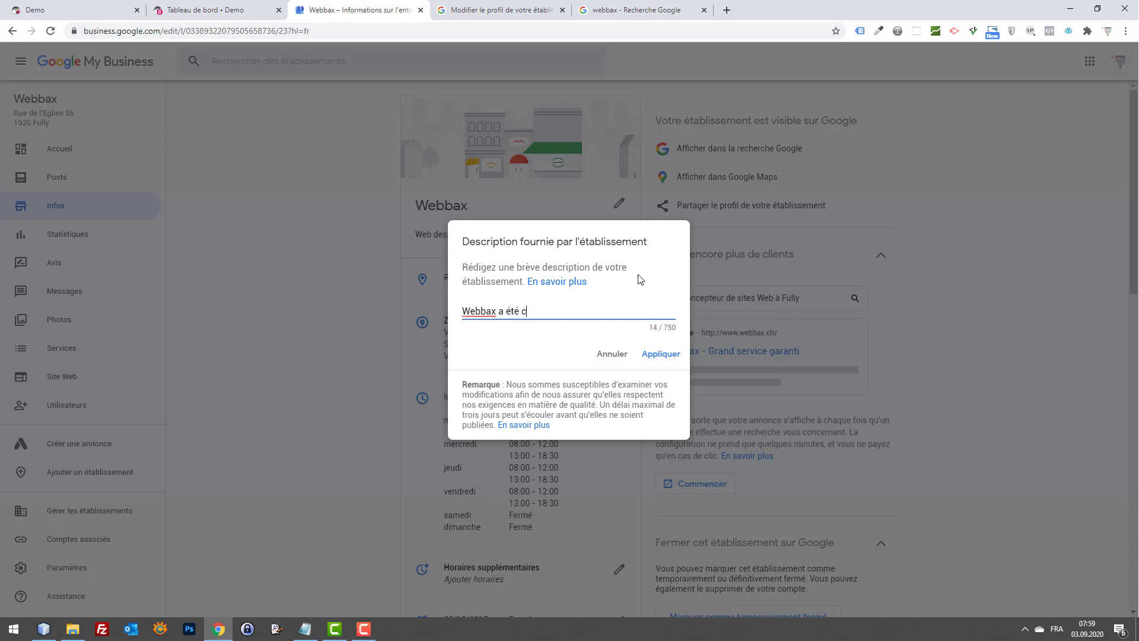
type("é créé en 2010 et propose de l")
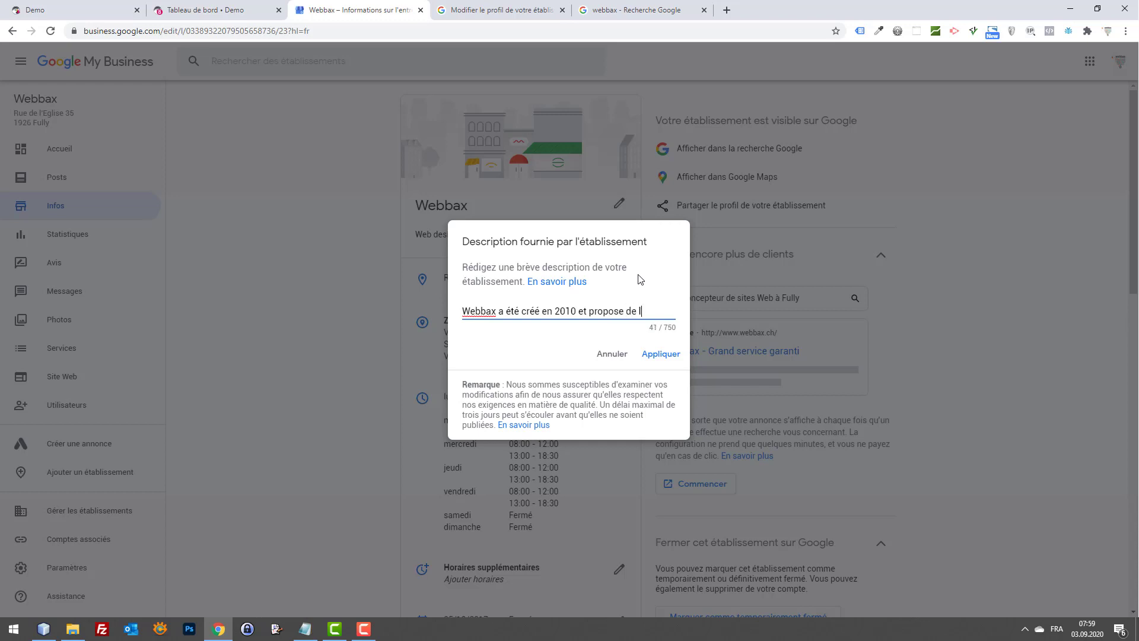
type("a création de ")
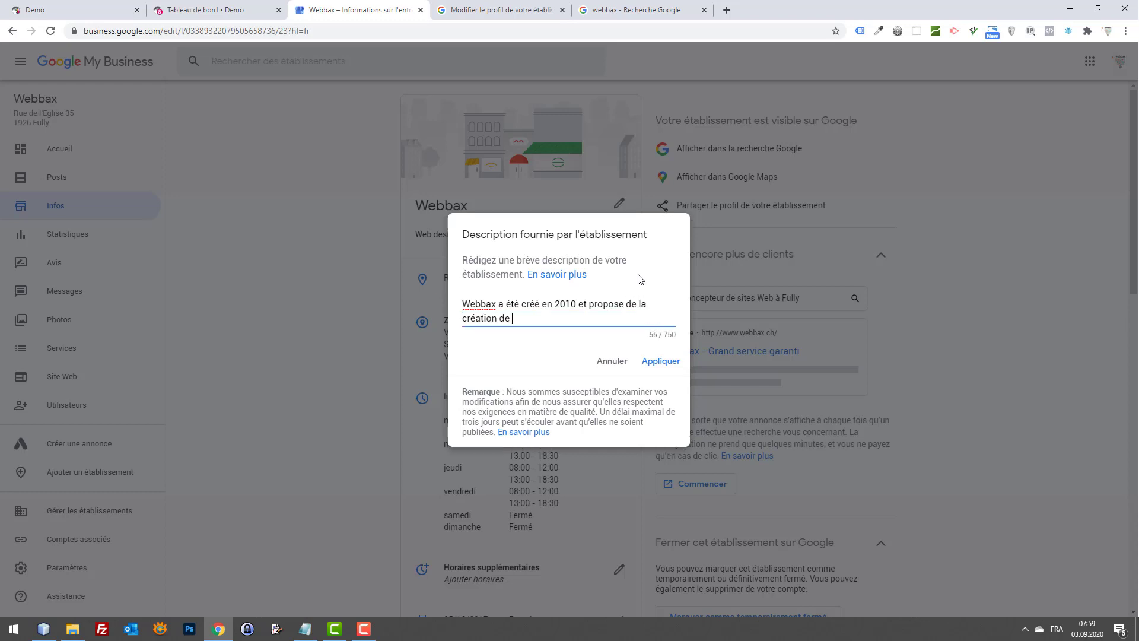
type("site e-commerce,")
type("une vraie passion qui")
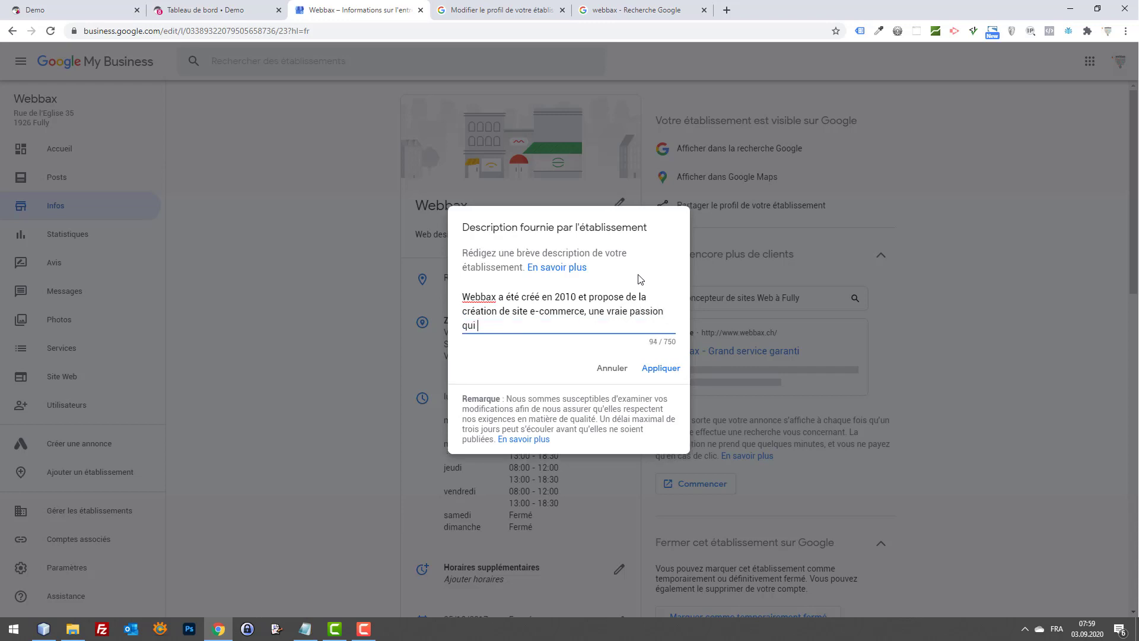
Step: Continue the description with "de tous les jours !" and start the next sentence with "Vous aussi, rejoignez"
key("BackSpace")
key("BackSpace")
key("BackSpace")
type("de tous les j")
type("ours ! Vous aussi, rejoigne")
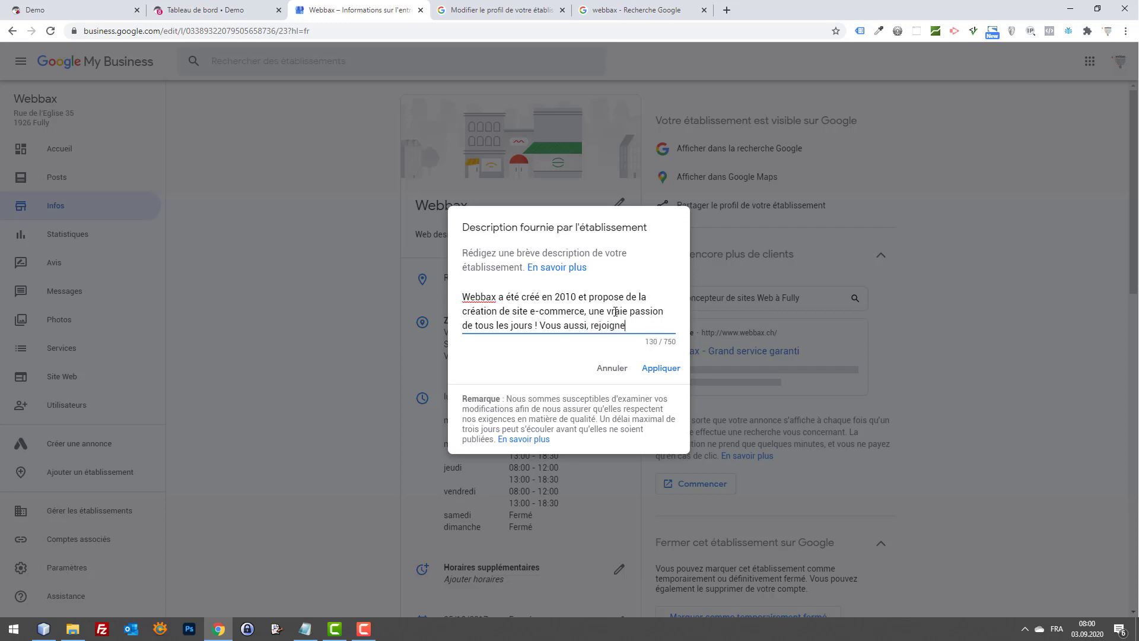
Step: Complete the sentence with "la fabuleuse expérience de la vente en ligne." and change "site" to "sites" before "e-commerce"
type("abueleuse")
key("BackSpace")
key("BackSpace")
key("BackSpace")
key("BackSpace")
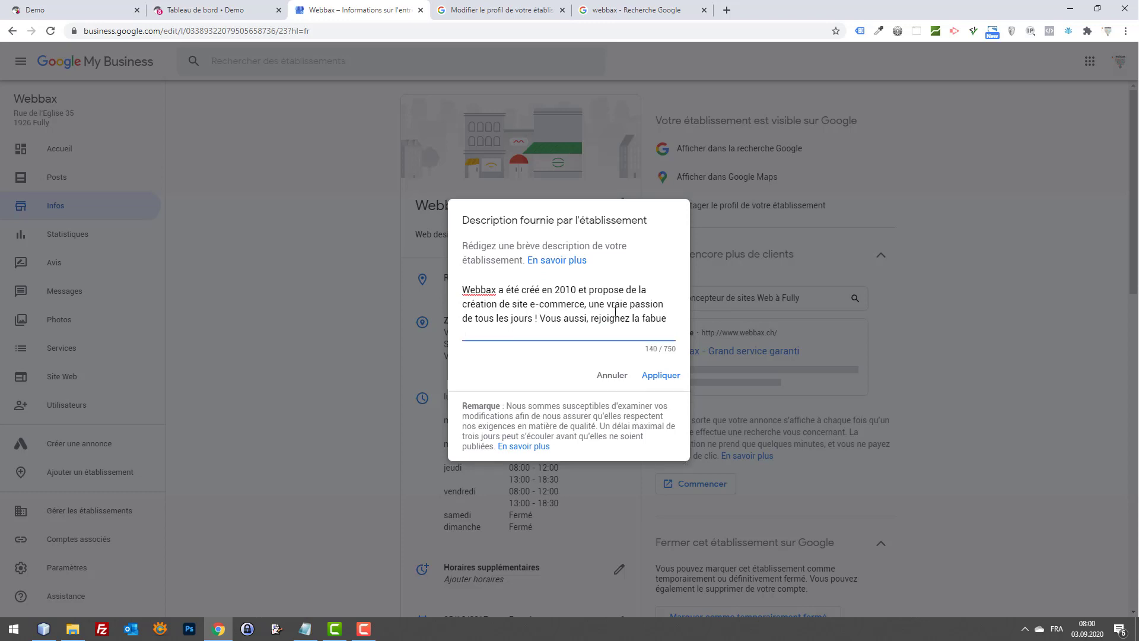
type("lseuse")
key("BackSpace")
key("BackSpace")
key("BackSpace")
key("BackSpace")
key("BackSpace")
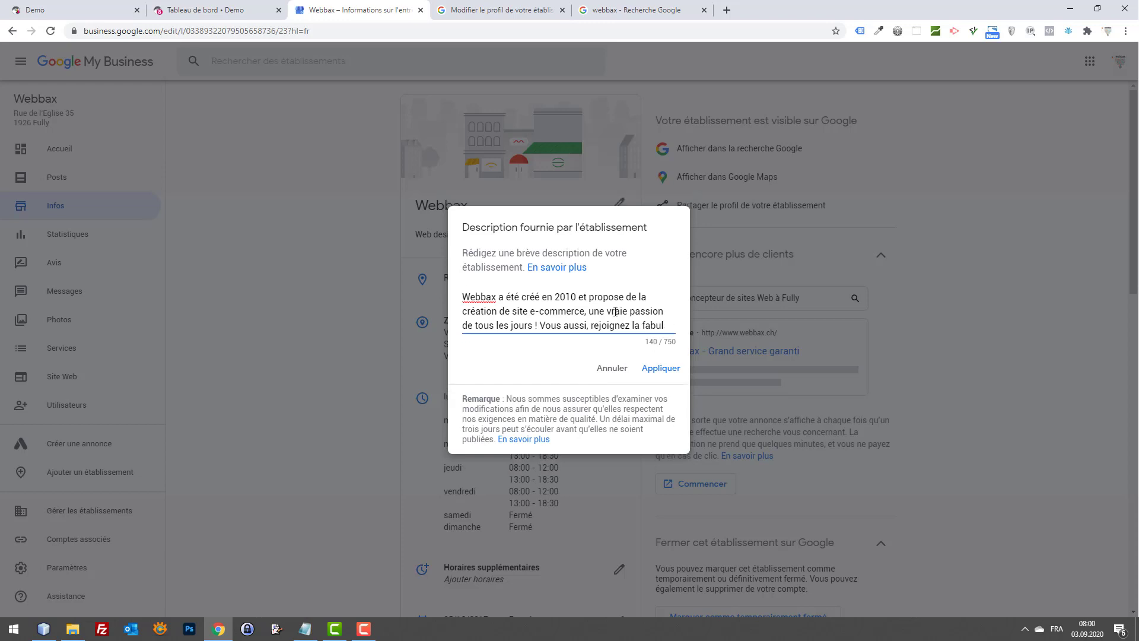
type("euse expérience")
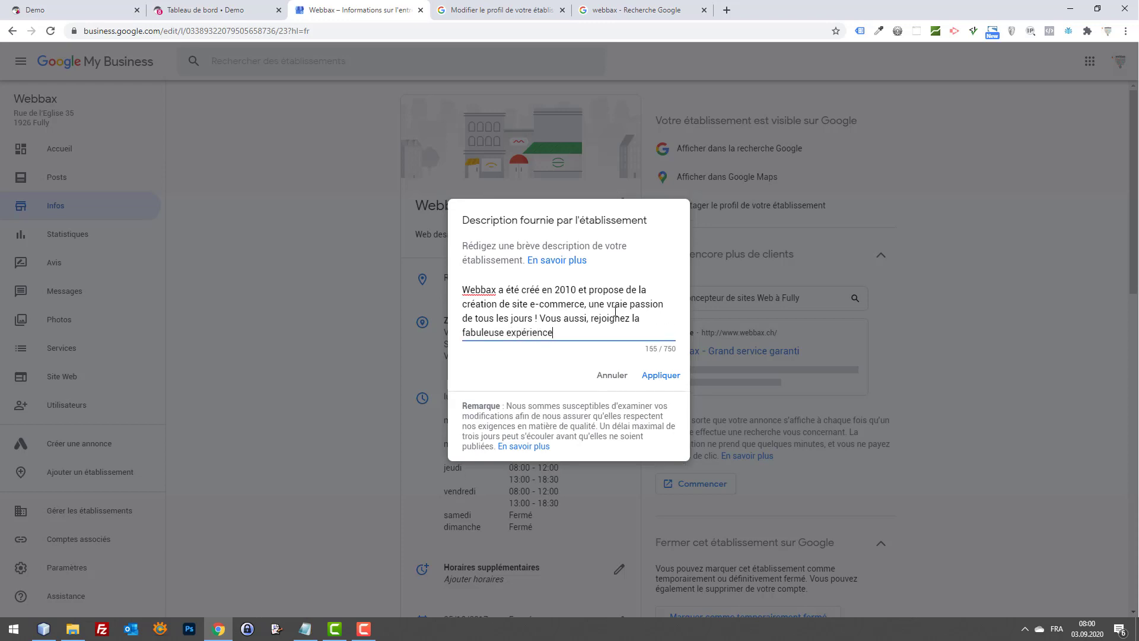
type(" de la vante en ligne.")
left_click(528, 304)
type("s")
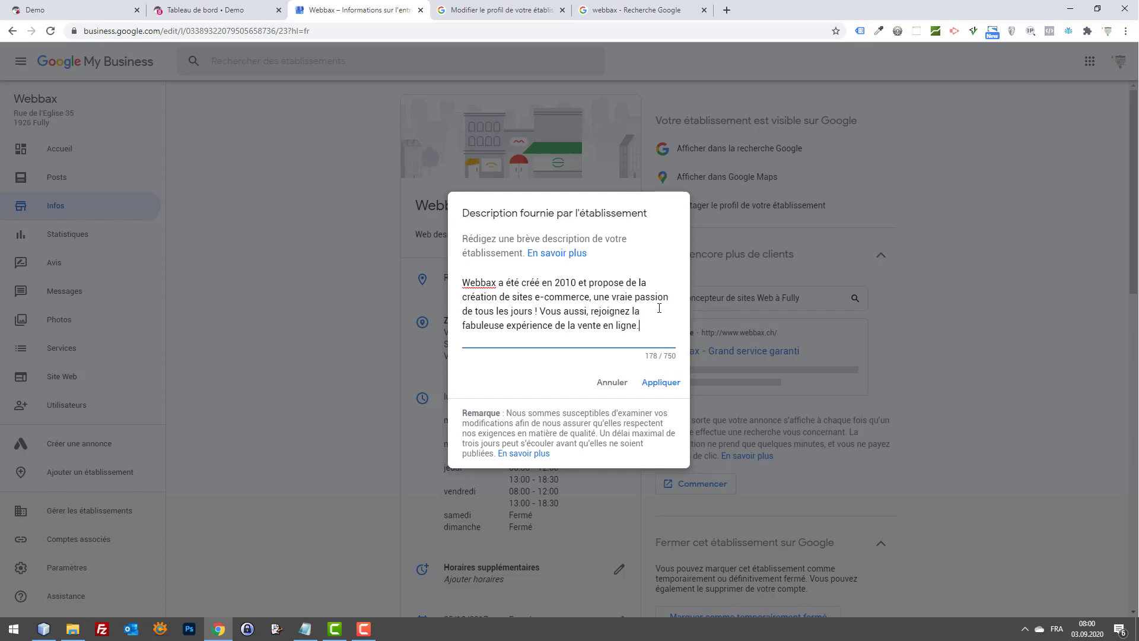
Step: Close the description with "A bientôt. Webbax," followed by the owner's full name
type("A bienp")
type("ôt")
key("BackSpace")
key("BackSpace")
key("BackSpace")
type("tîot")
key("BackSpace")
type("ôt. Webbax, Germain T")
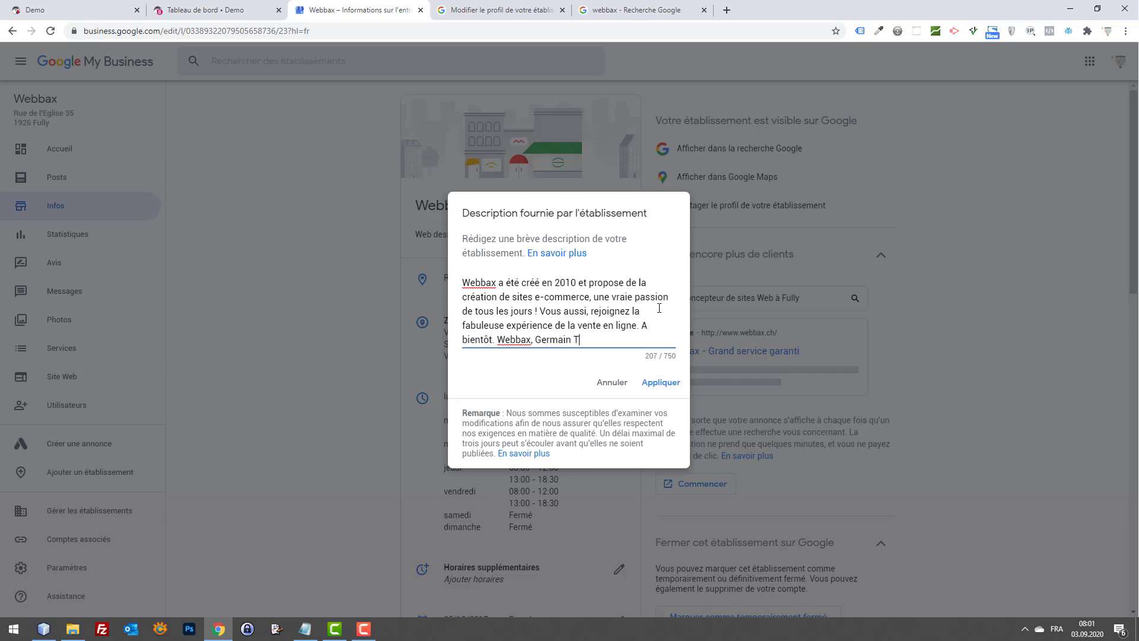
type("Enthore")
key("BackSpace")
key("BackSpace")
key("BackSpace")
key("BackSpace")
key("BackSpace")
key("BackSpace")
type("enthorey")
Step: Replace "de" before "tous les jours" with "que je partage avec mes clients"
double_click(468, 311)
type("que je partage a")
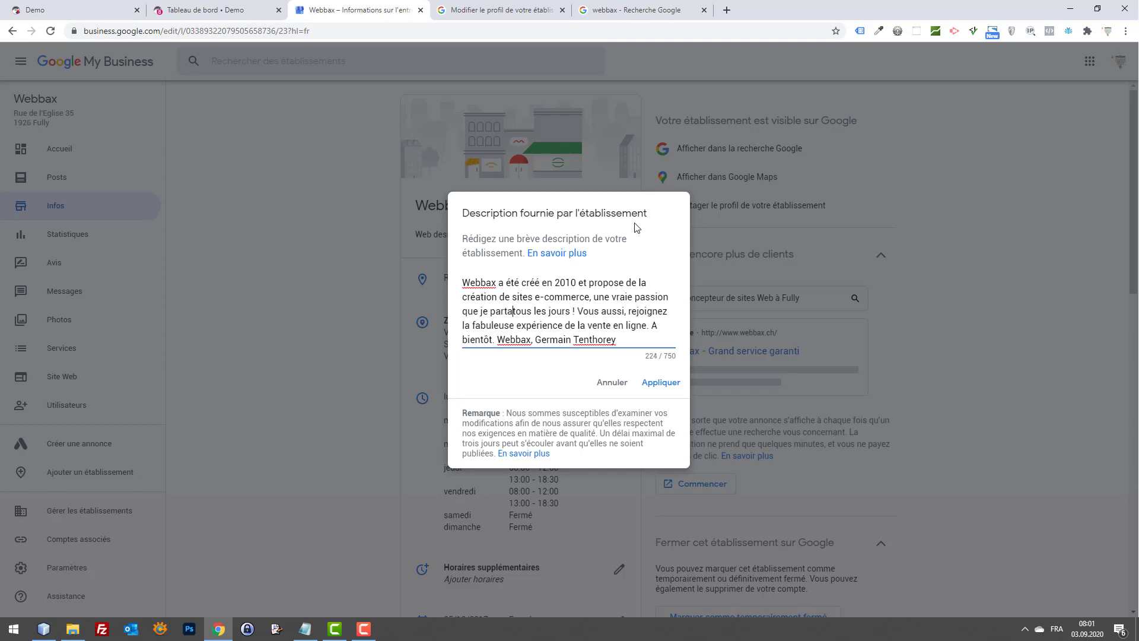
type("vec mes clients")
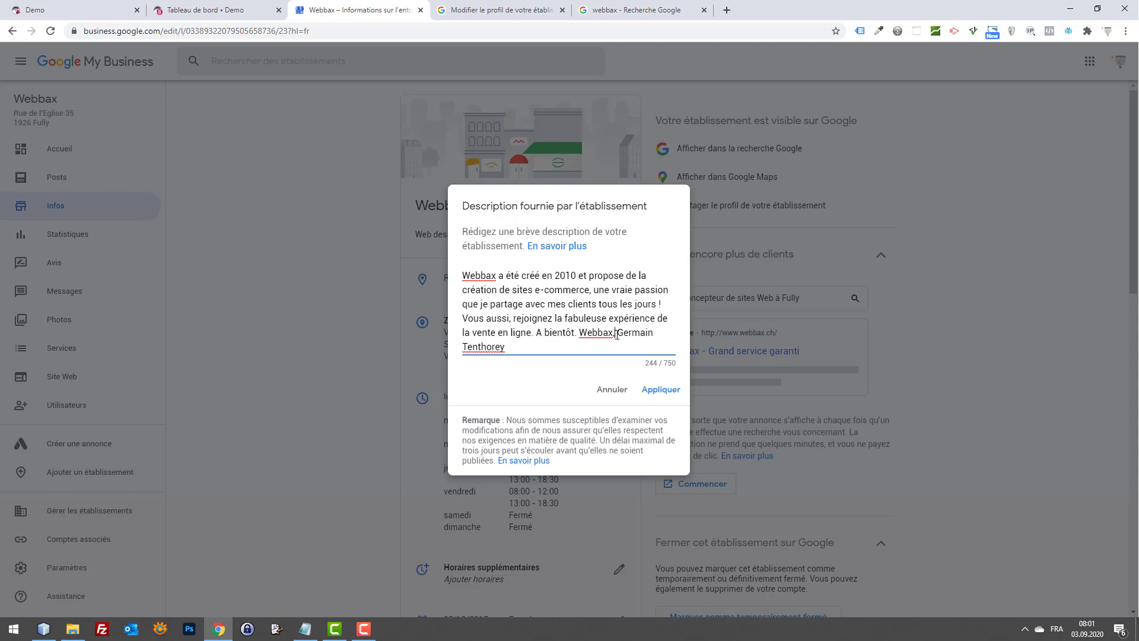
Step: Rework the closing onto its own line, removing "Webbax," before the owner's name and adding "(de Webbax)" after it
double_click(611, 333)
key("BackSpace")
key("Delete")
key("Delete")
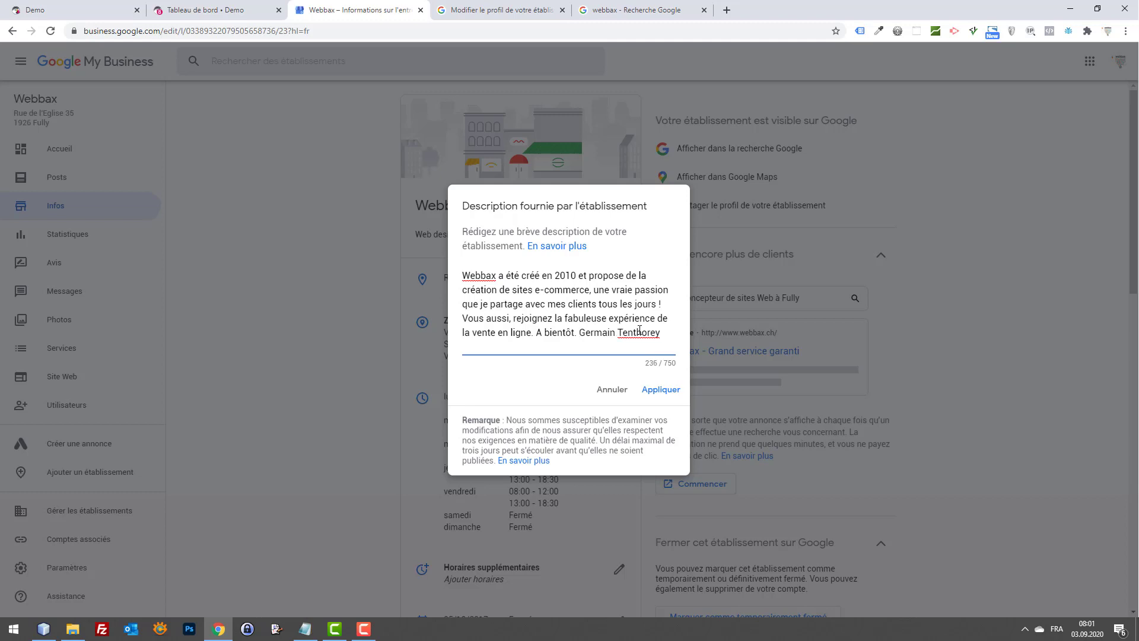
left_click(665, 330)
type("(de Webbax)")
key("Return")
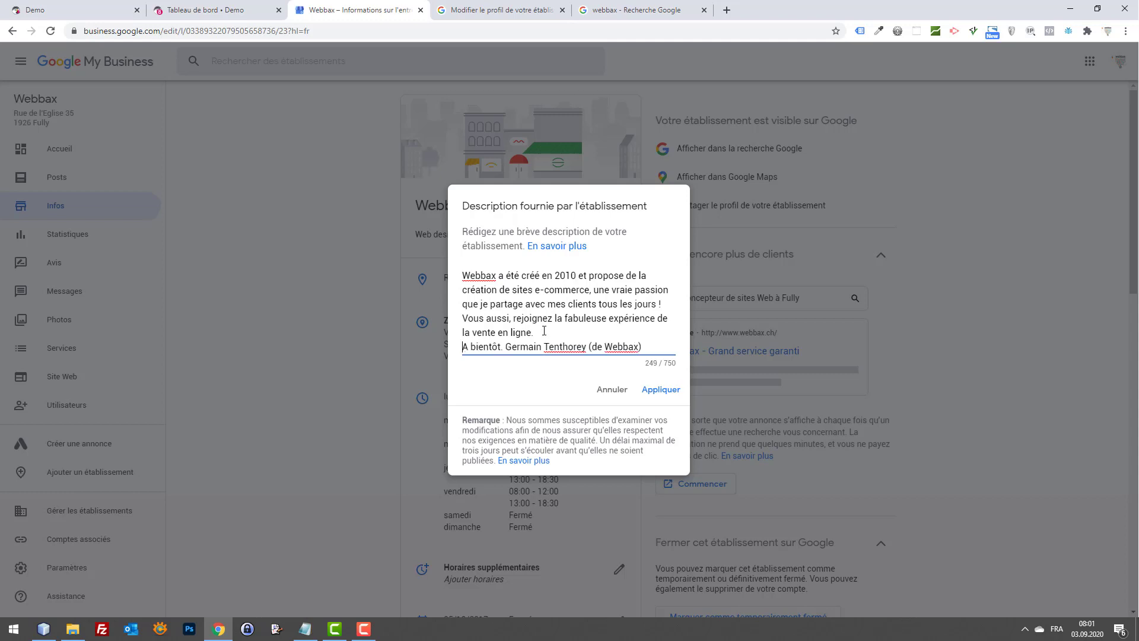
Step: Separate the description into paragraphs with blank lines before "Vous aussi", before "A bientôt." and before the owner's name
key("Return")
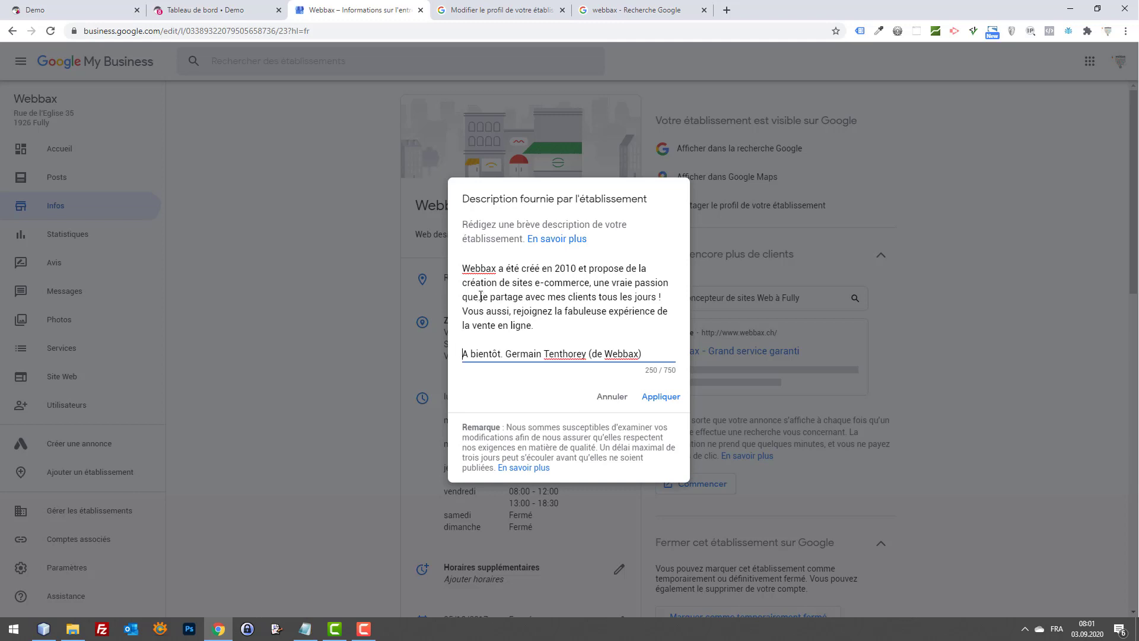
key("Return")
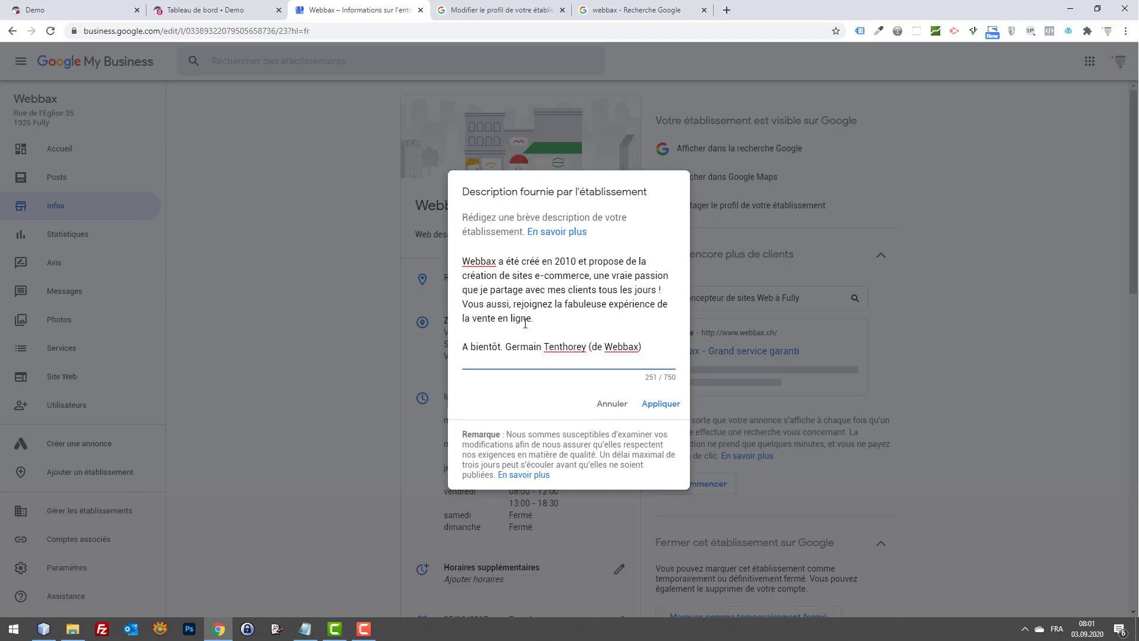
left_click(507, 346)
key("Return")
key("Return")
left_click_drag(545, 360, 599, 360)
left_click(599, 361)
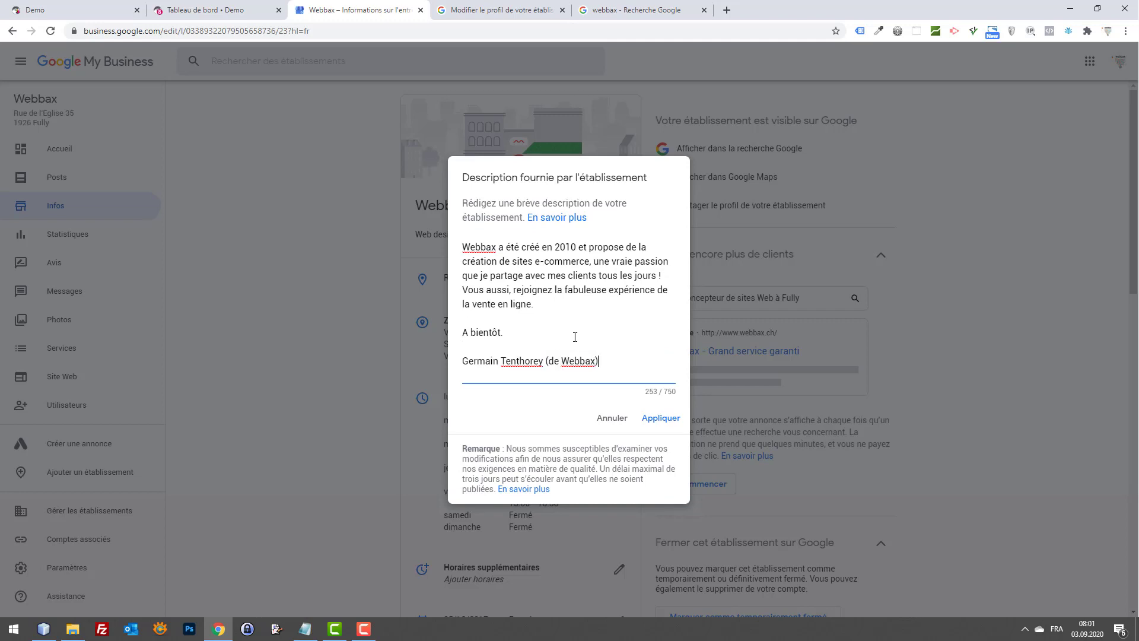
left_click(674, 276)
key("Return")
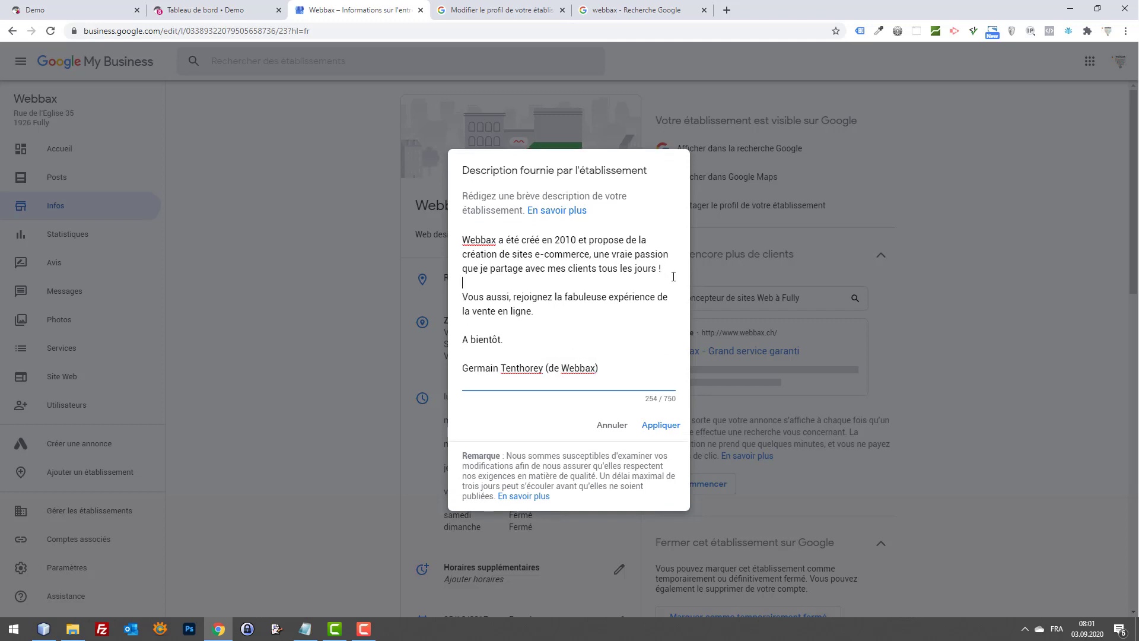
Step: Copy the whole description and open the Antidote corrector (antidote.app/correcteur) in a new browser tab
key("ctrl+a")
key("ctrl+c")
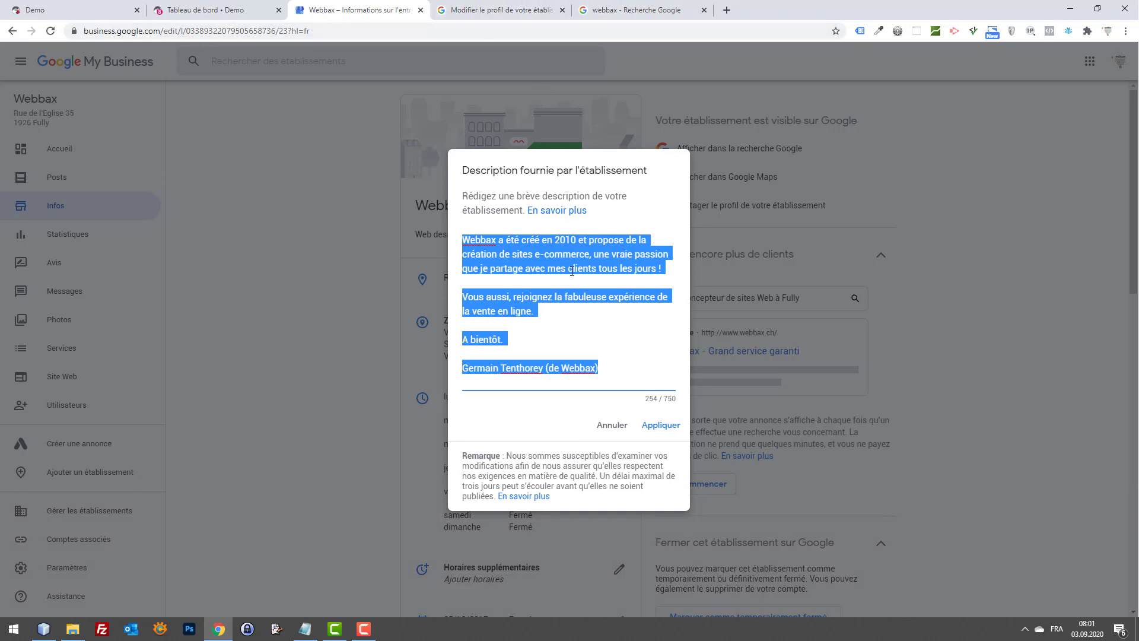
key("ctrl+t")
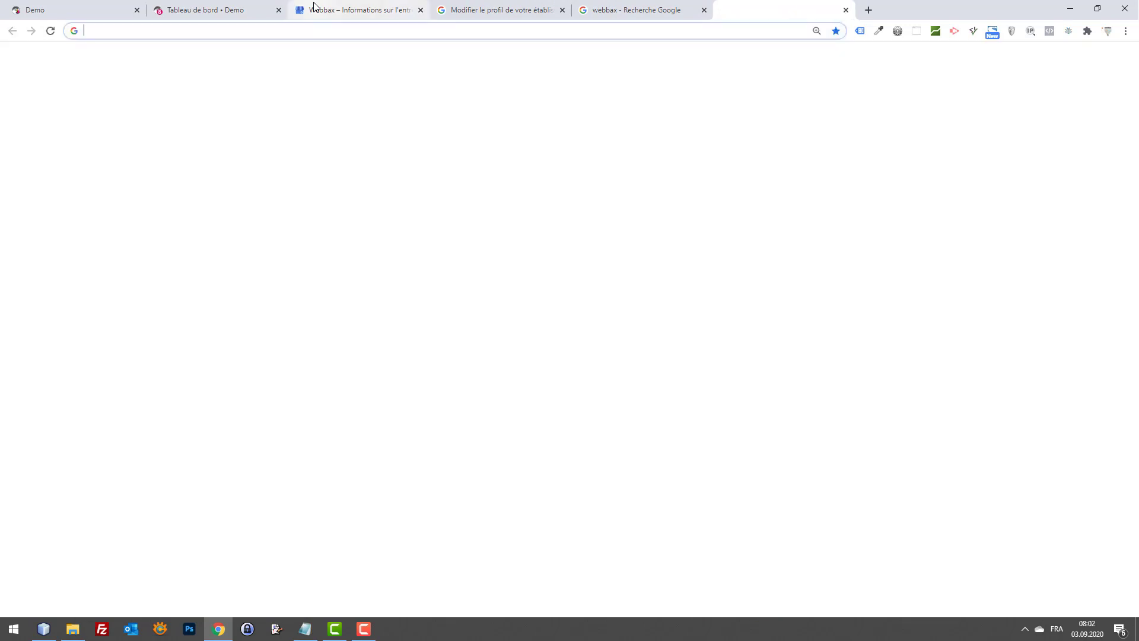
type("correct")
key("Down")
key("Down")
key("Down")
key("Down")
key("Down")
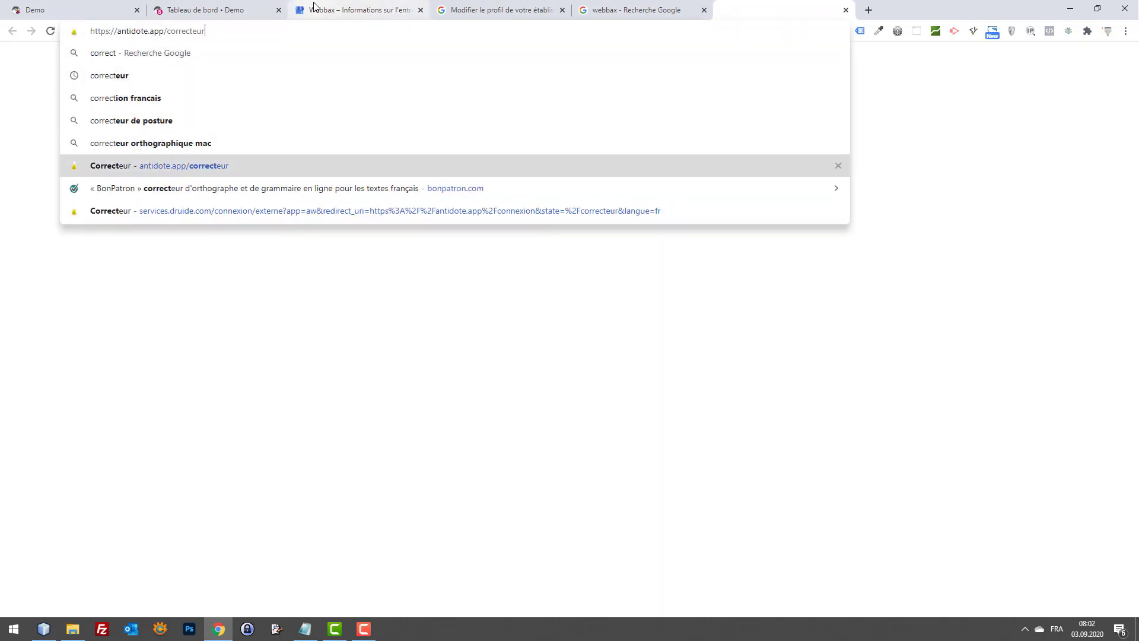
key("Return")
Step: Place the corrector tab beside the business profile tab and paste the description into it to check the language
left_click_drag(775, 6, 473, 6)
key("ctrl+v")
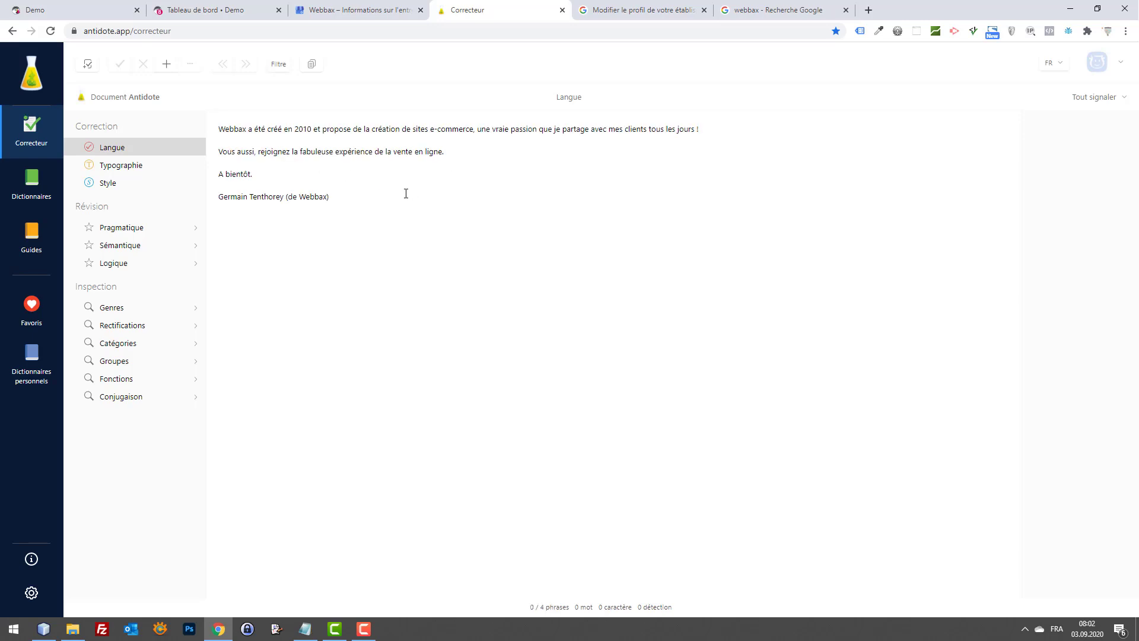
left_click(405, 170)
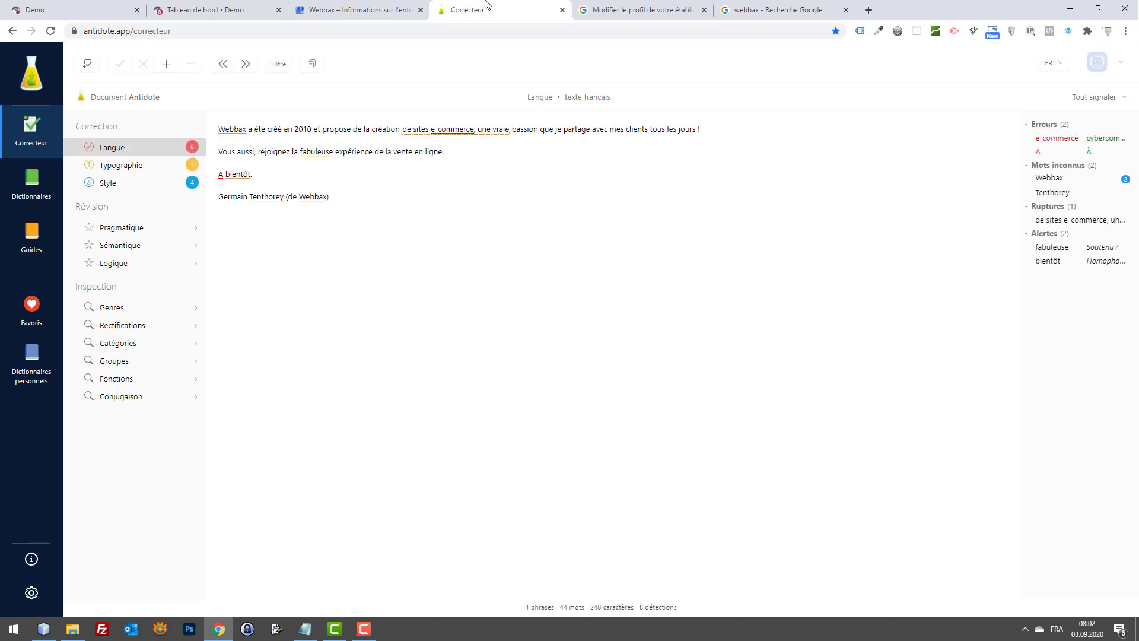
Step: Close the corrector without keeping its text and apply the description to the business profile
middle_click(484, 4)
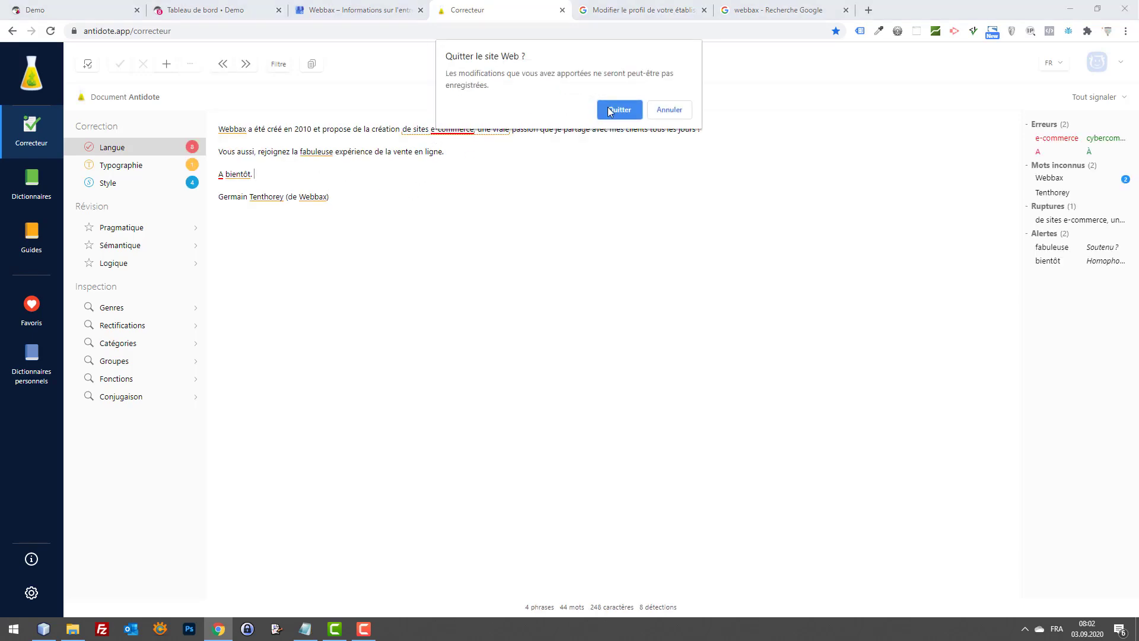
key("Return")
left_click(597, 297)
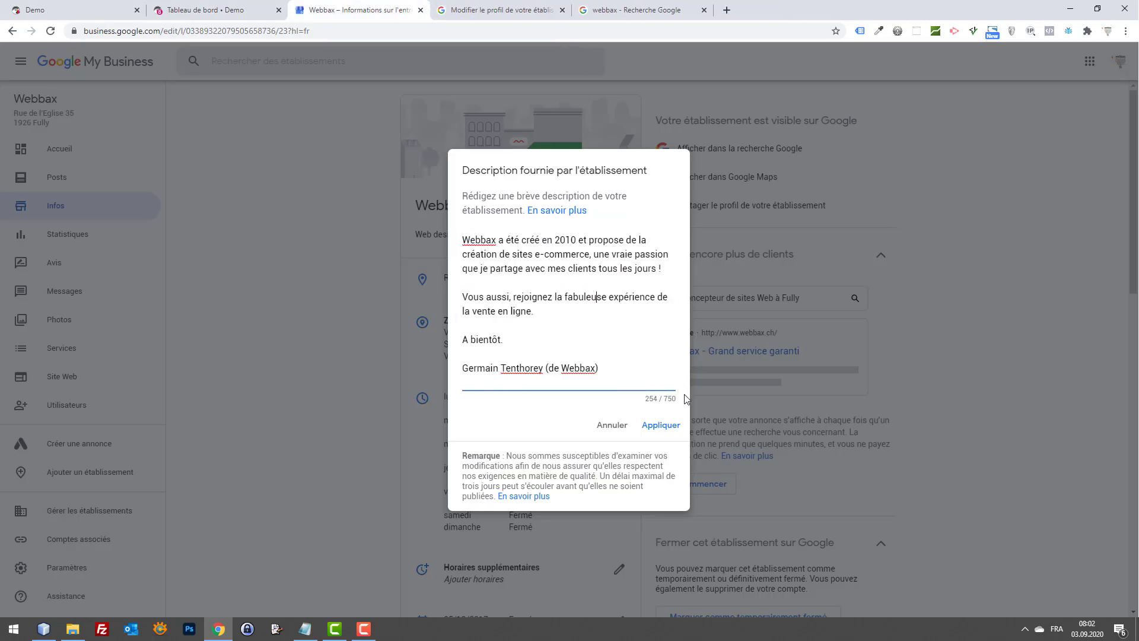
left_click(660, 425)
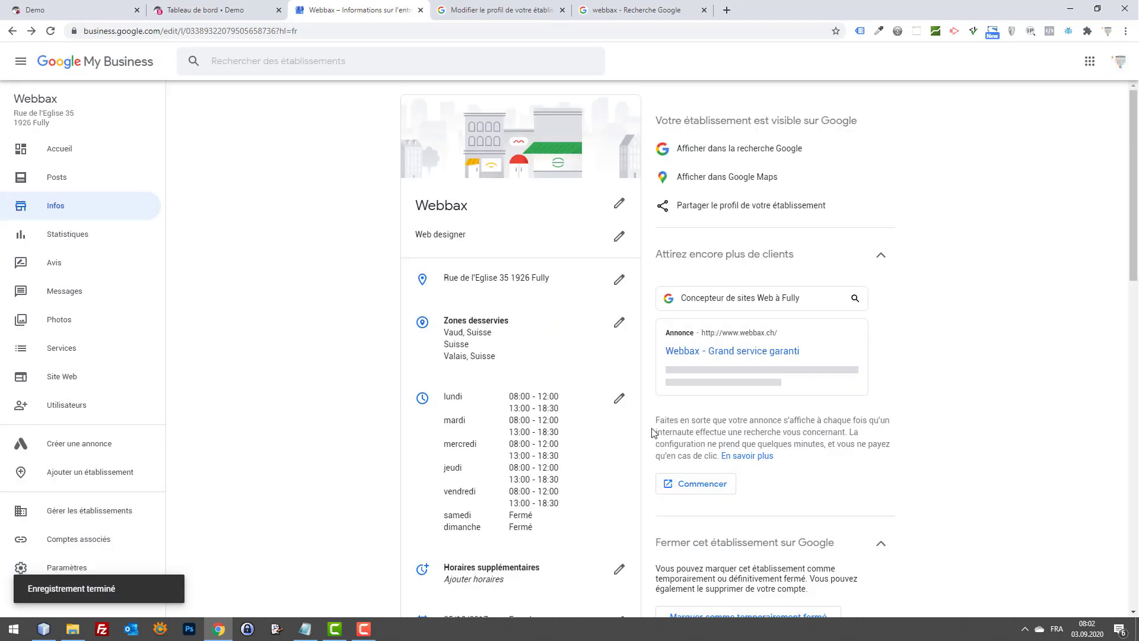
Step: Check the saved description on the business information page, and review the performance and profile completion cards on the dashboard
scroll(541, 359, "down", 13)
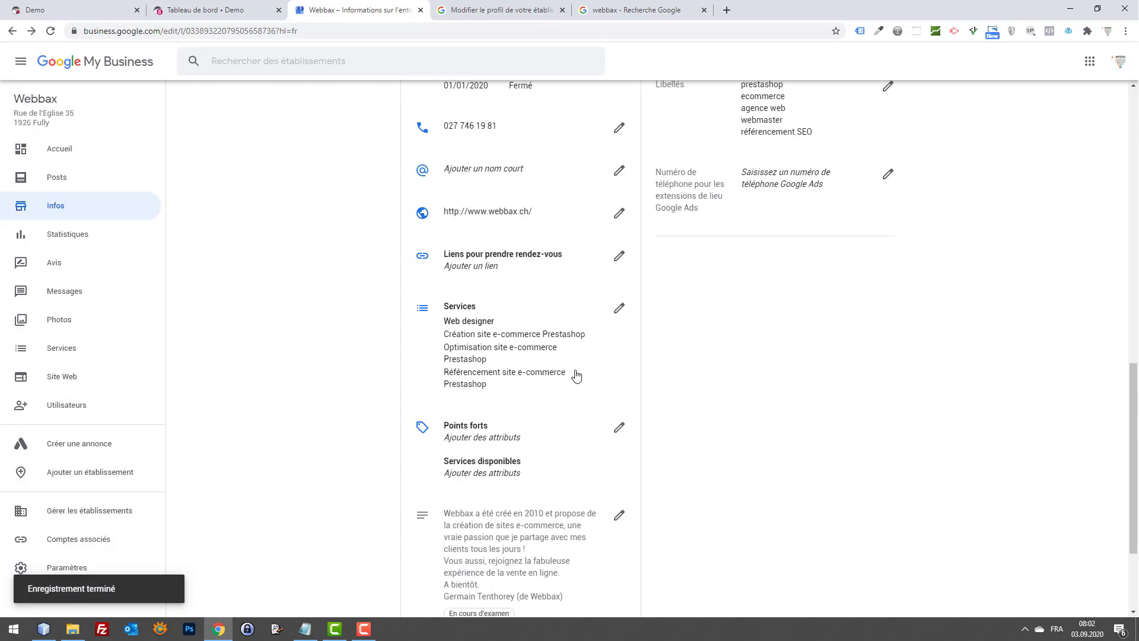
scroll(576, 374, "down", 2)
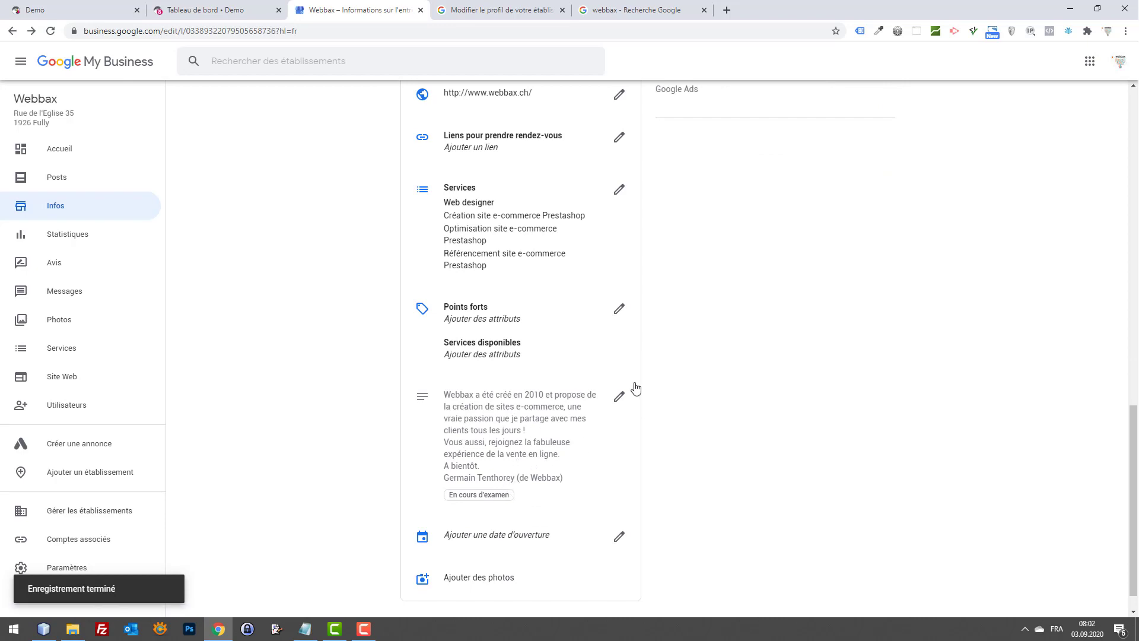
scroll(569, 420, "up", 1)
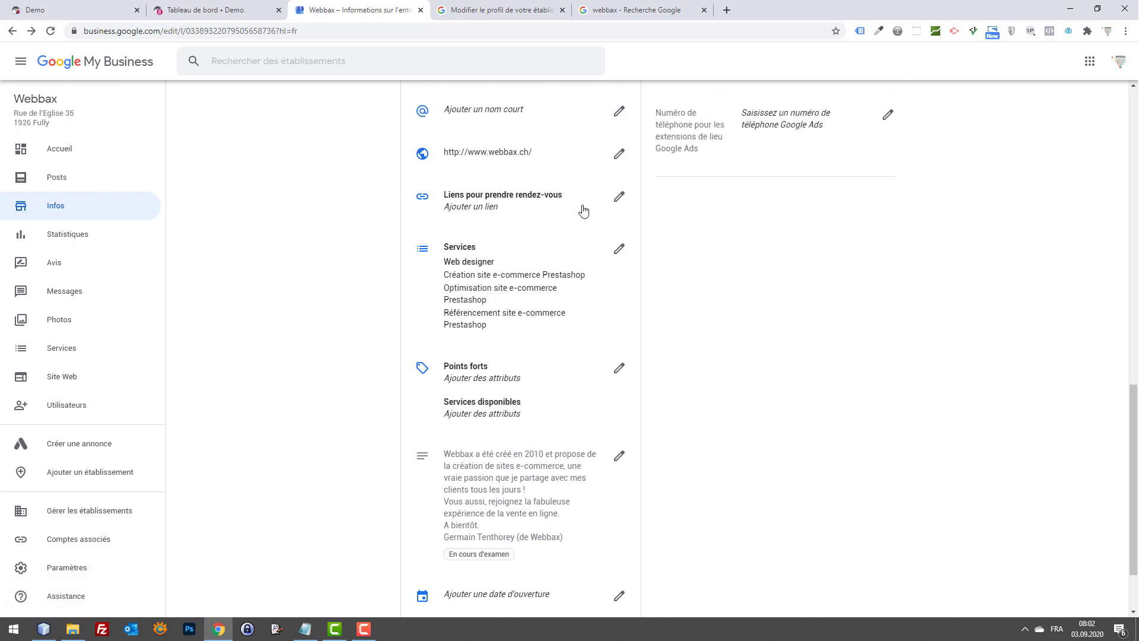
scroll(279, 255, "up", 4)
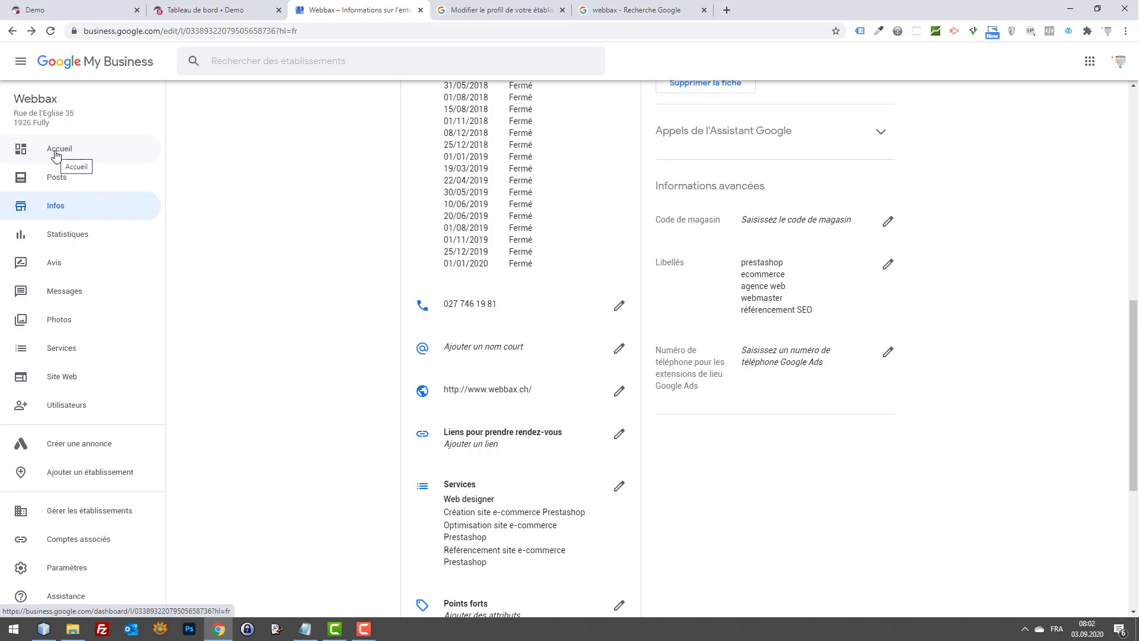
left_click(57, 153)
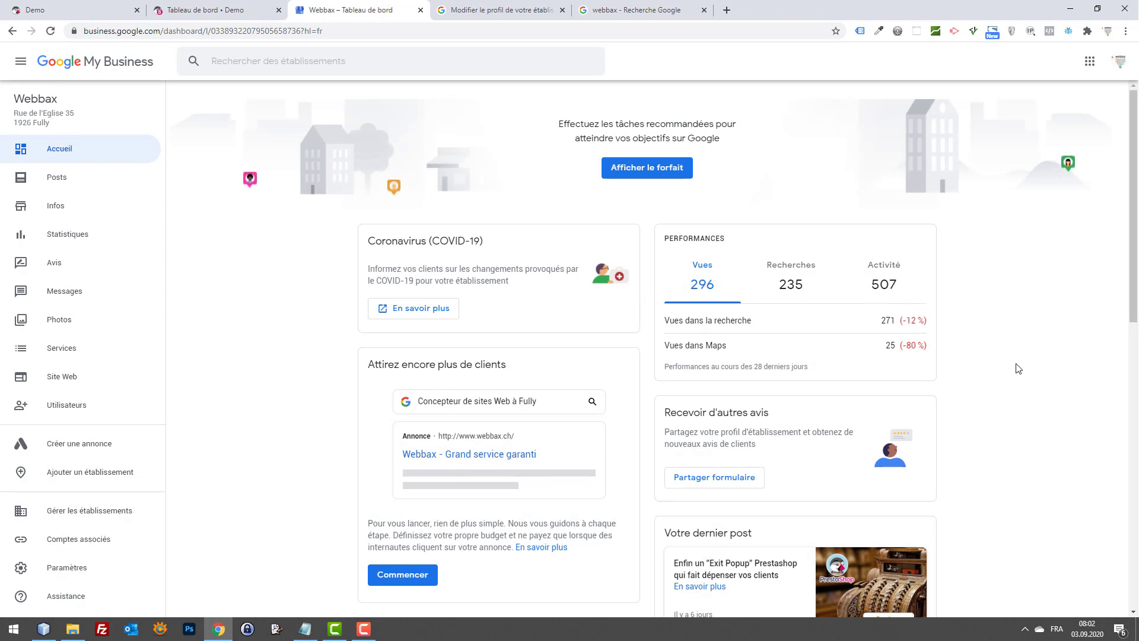
scroll(1016, 377, "down", 3)
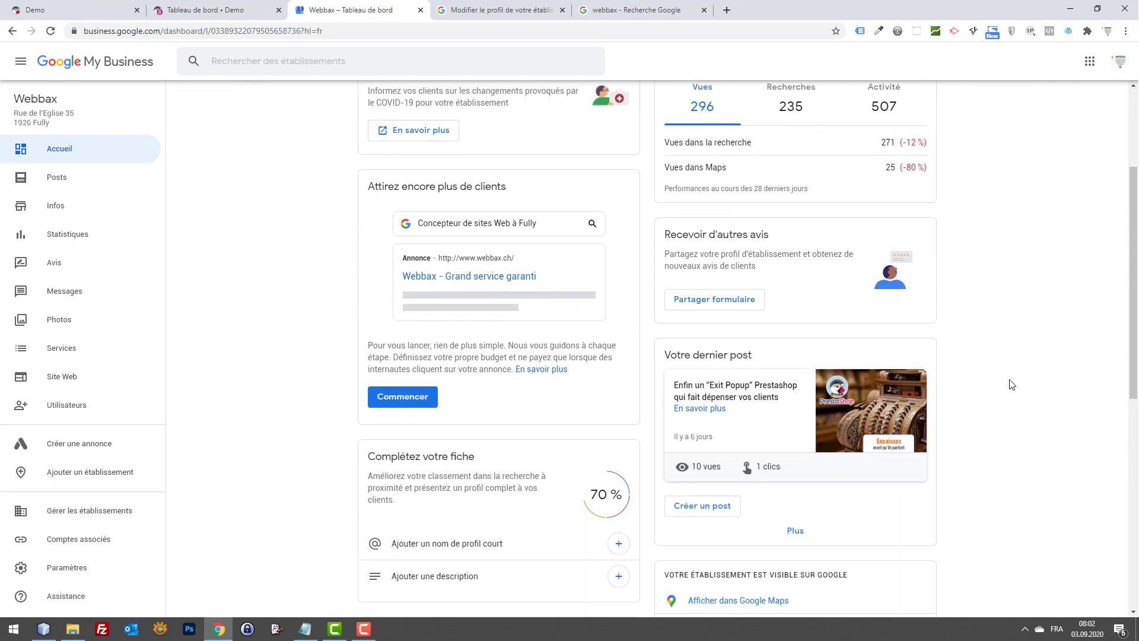
scroll(995, 376, "up", 3)
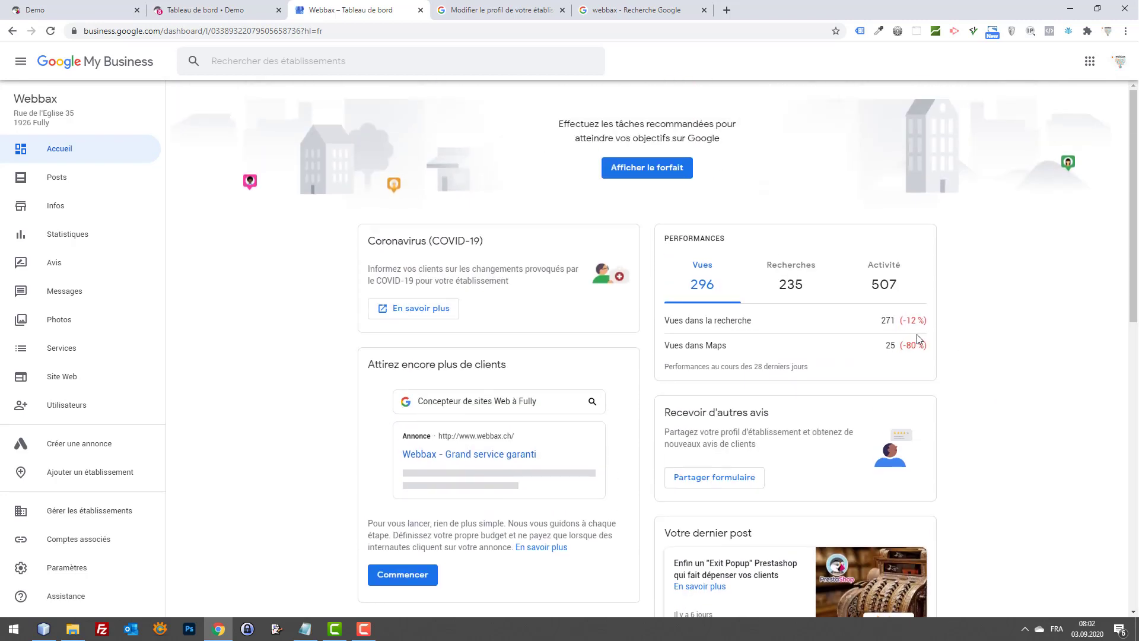
scroll(819, 341, "down", 1)
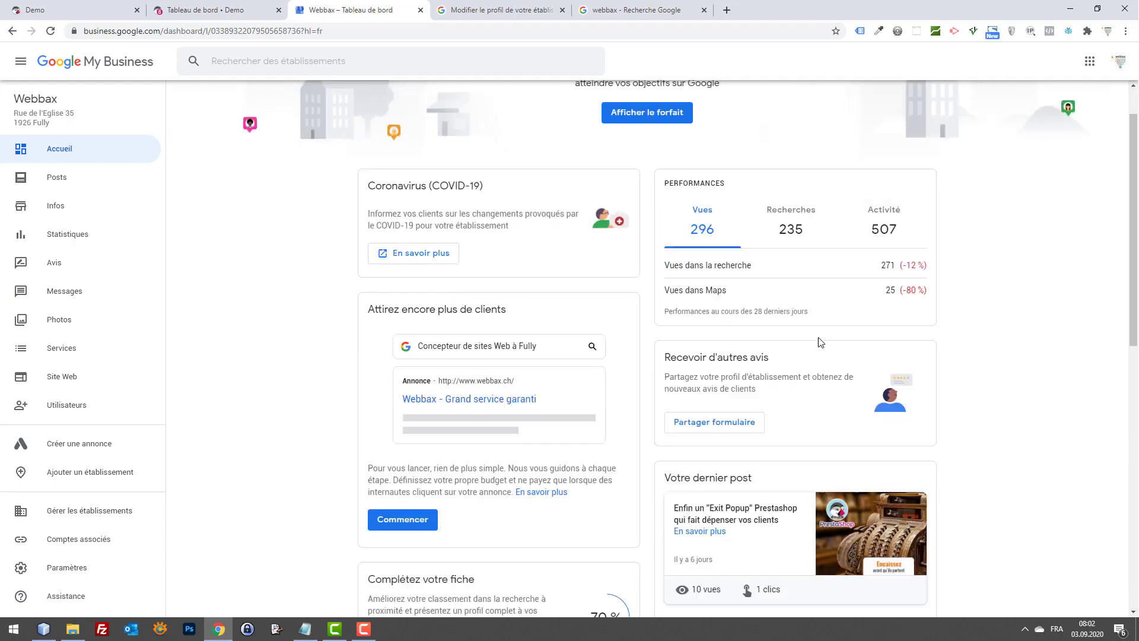
scroll(818, 338, "down", 1)
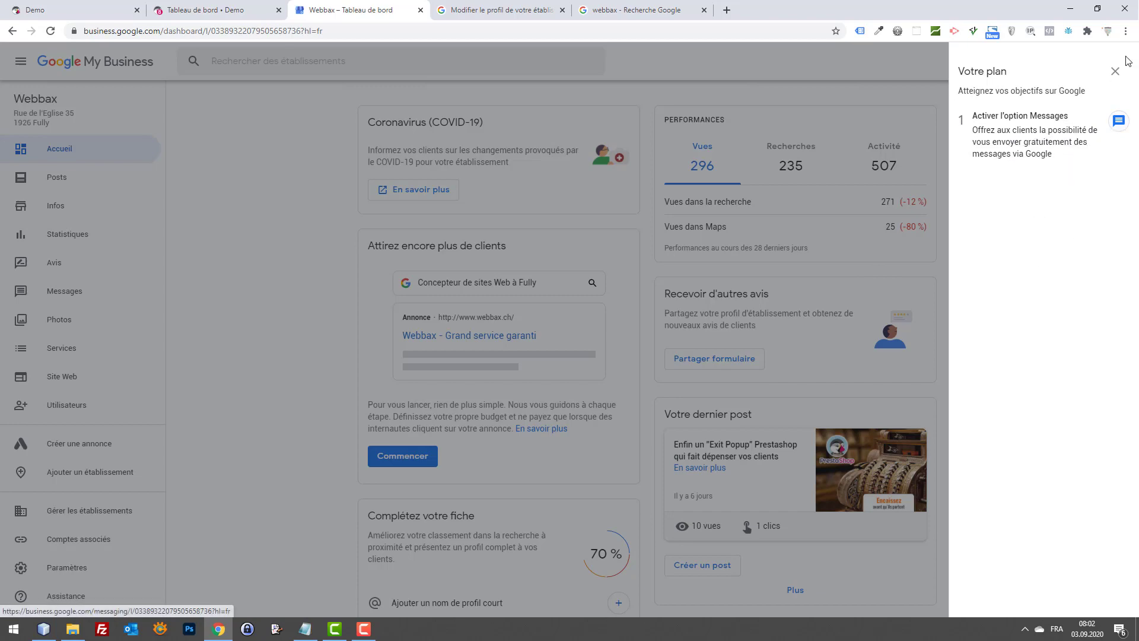
Step: Open the plan's suggestion to activate Messages and read how to receive messages and quote requests
left_click(997, 147)
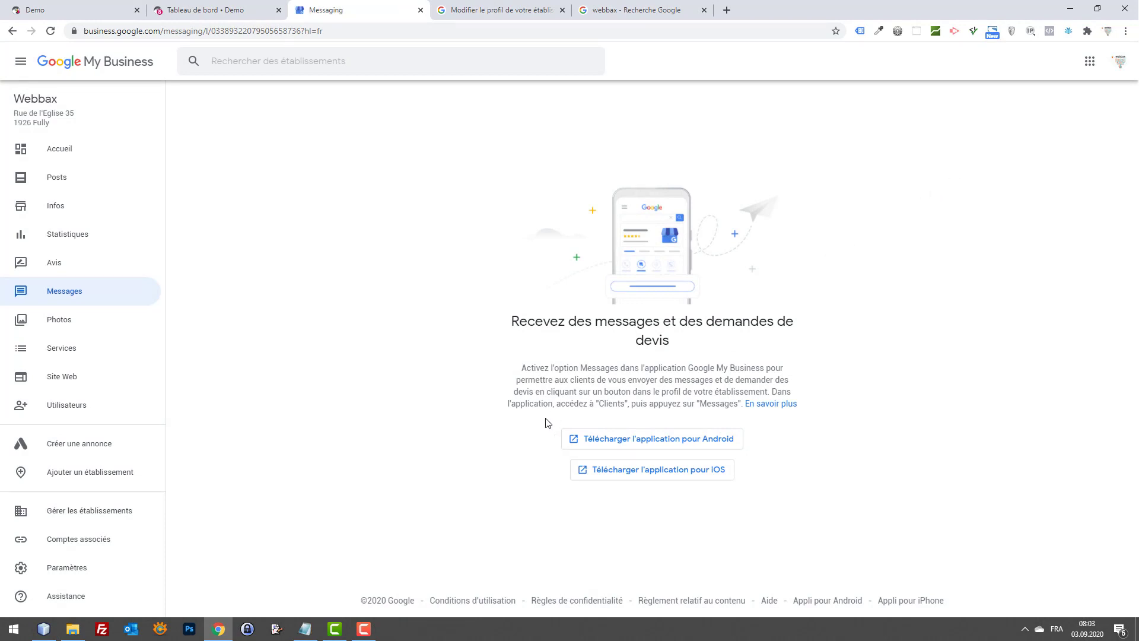
left_click_drag(508, 330, 710, 367)
left_click(662, 389)
left_click_drag(664, 349, 573, 324)
left_click(569, 326)
left_click_drag(780, 294, 611, 312)
left_click_drag(520, 321, 711, 354)
left_click(707, 358)
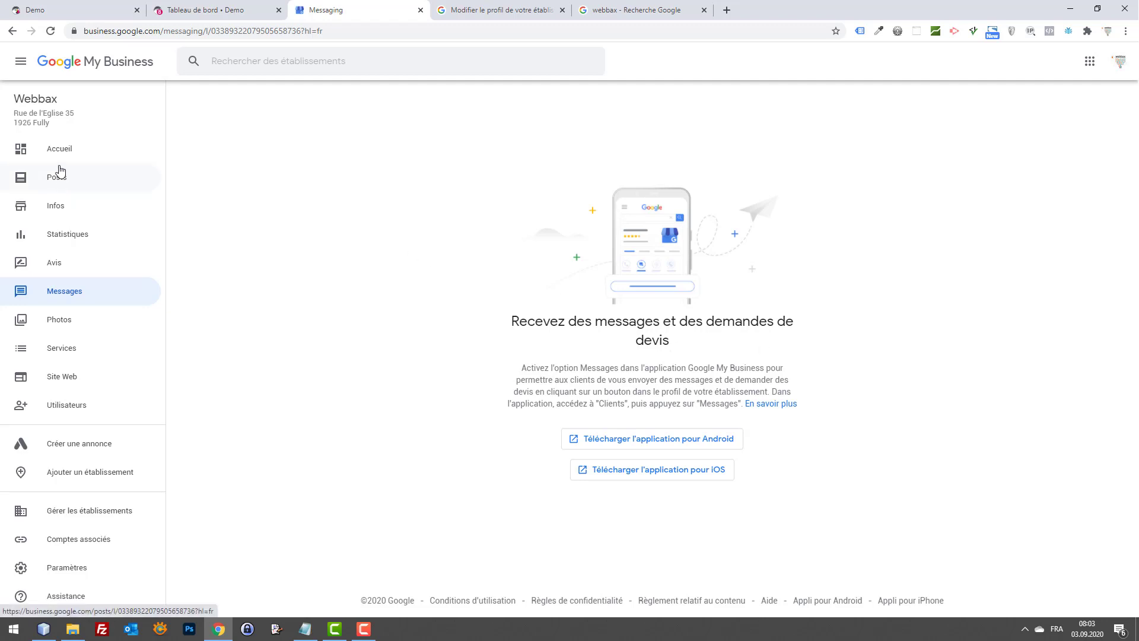
left_click_drag(671, 344, 518, 311)
left_click(633, 371)
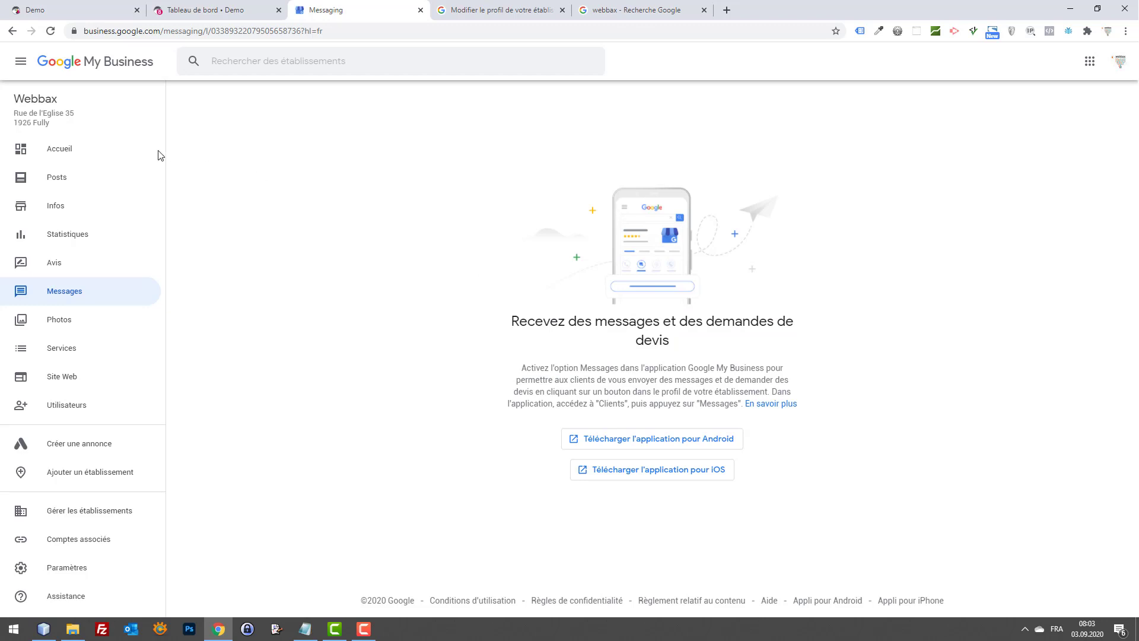
Step: Return to the dashboard and review its cards down to the latest reviews and statistics
left_click(64, 151)
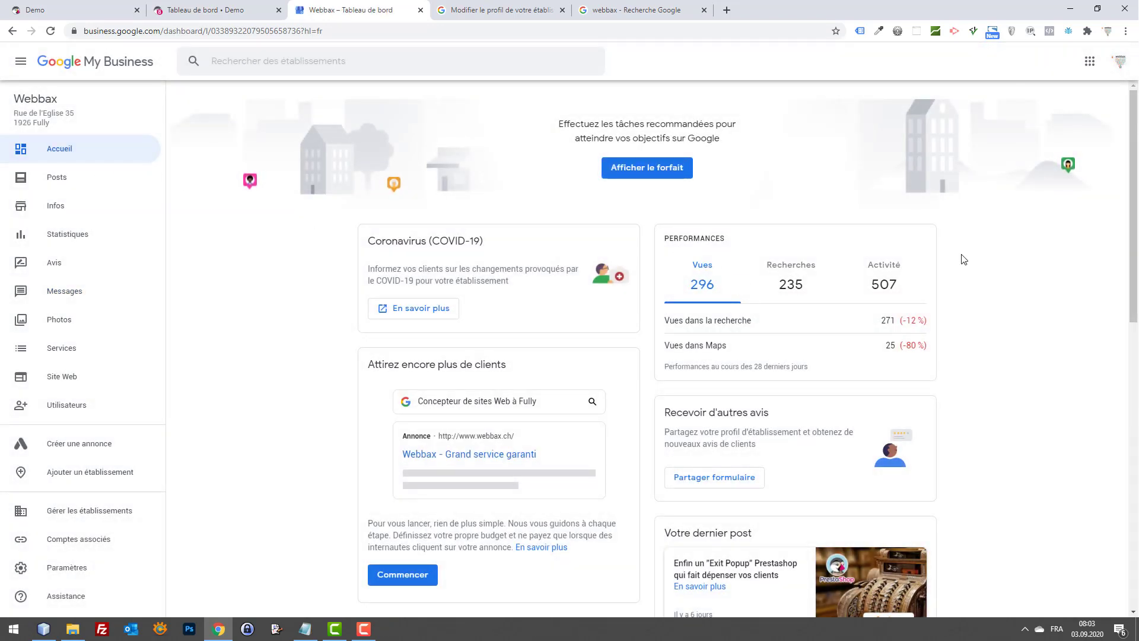
scroll(963, 259, "down", 2)
scroll(1076, 285, "down", 5)
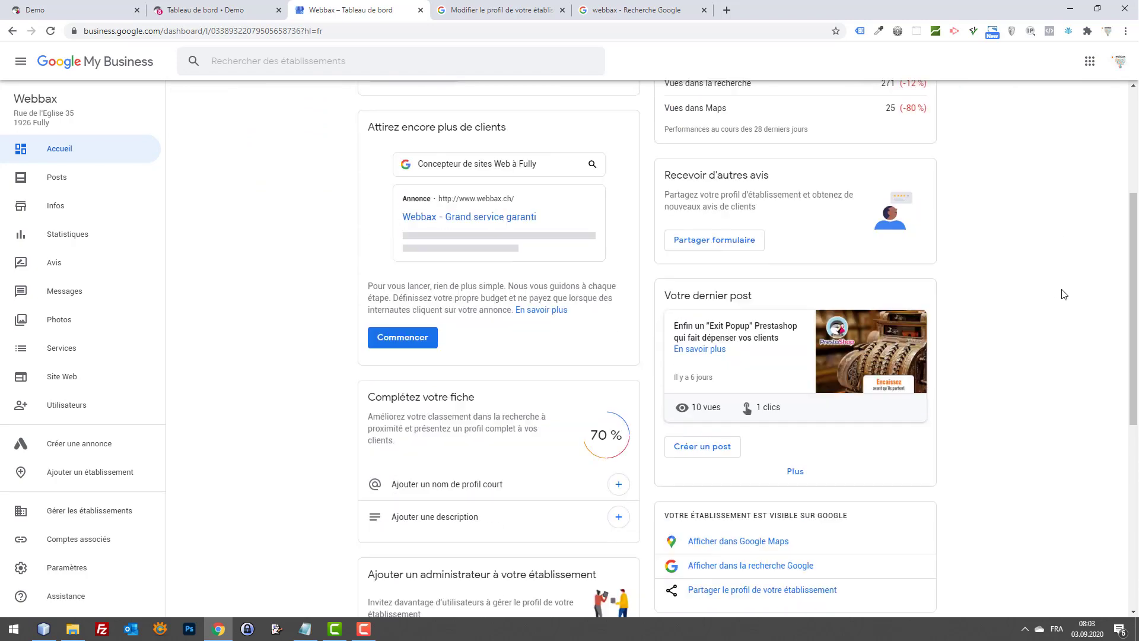
scroll(1056, 321, "down", 4)
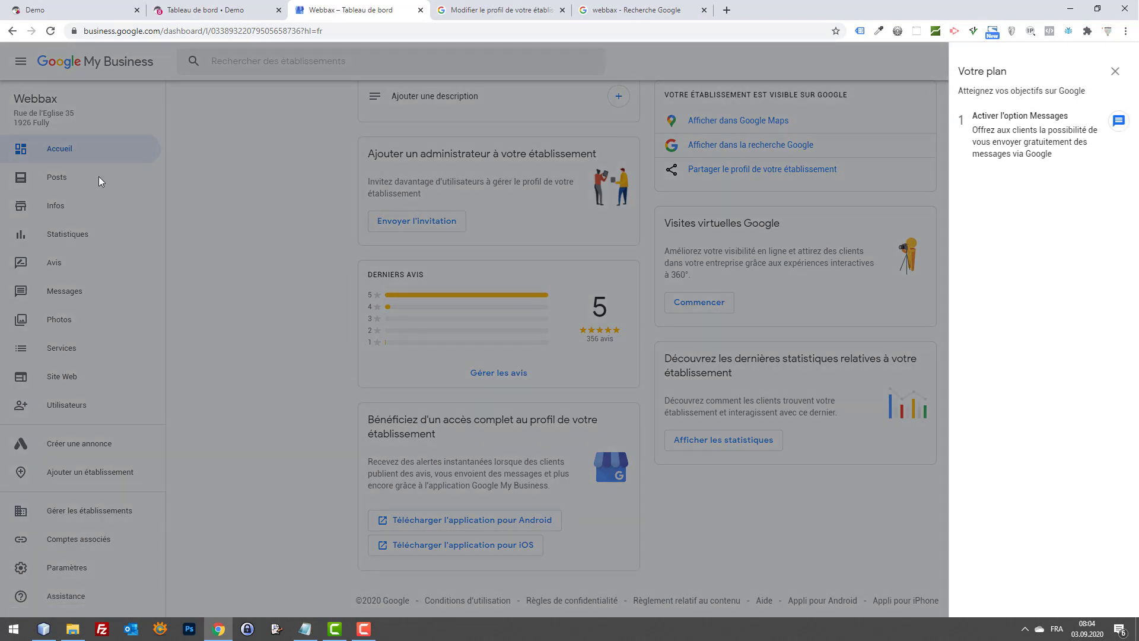
Step: Dismiss the plan and open the Posts page to review the published posts with their views and clicks
left_click(95, 176)
left_click(59, 180)
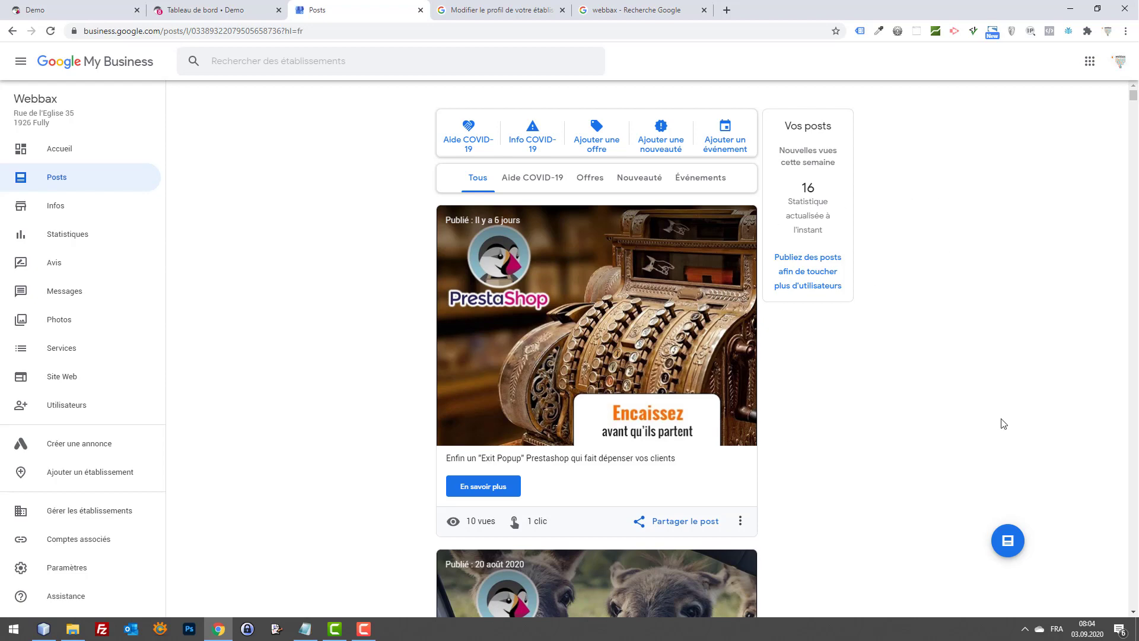
scroll(961, 404, "down", 5)
scroll(934, 385, "down", 7)
scroll(931, 383, "up", 14)
scroll(494, 346, "down", 2)
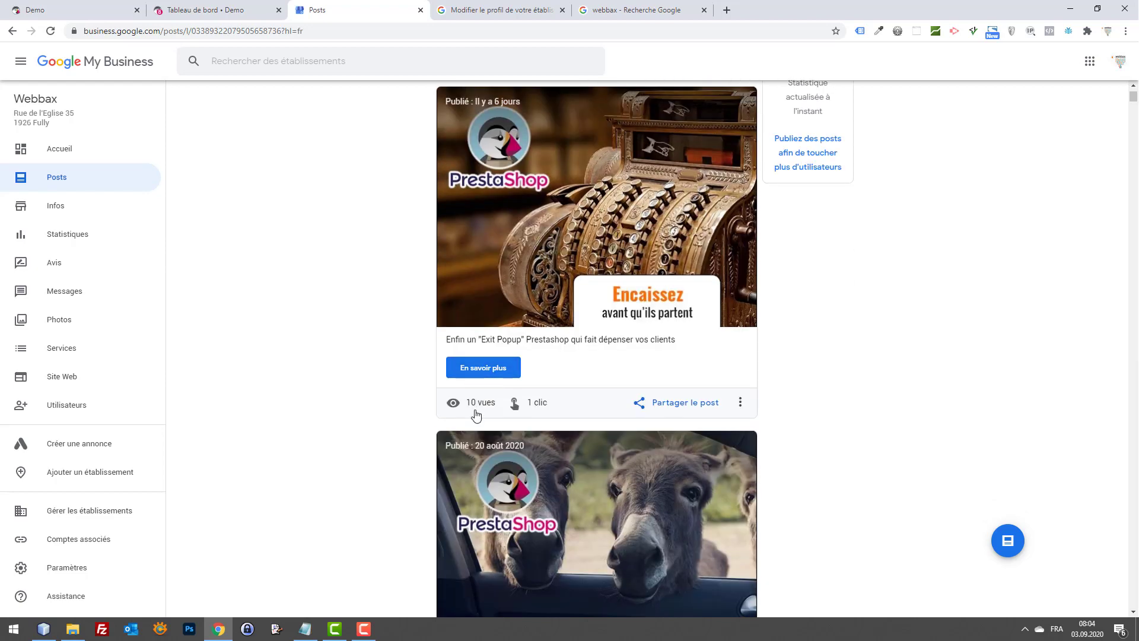
scroll(524, 403, "down", 6)
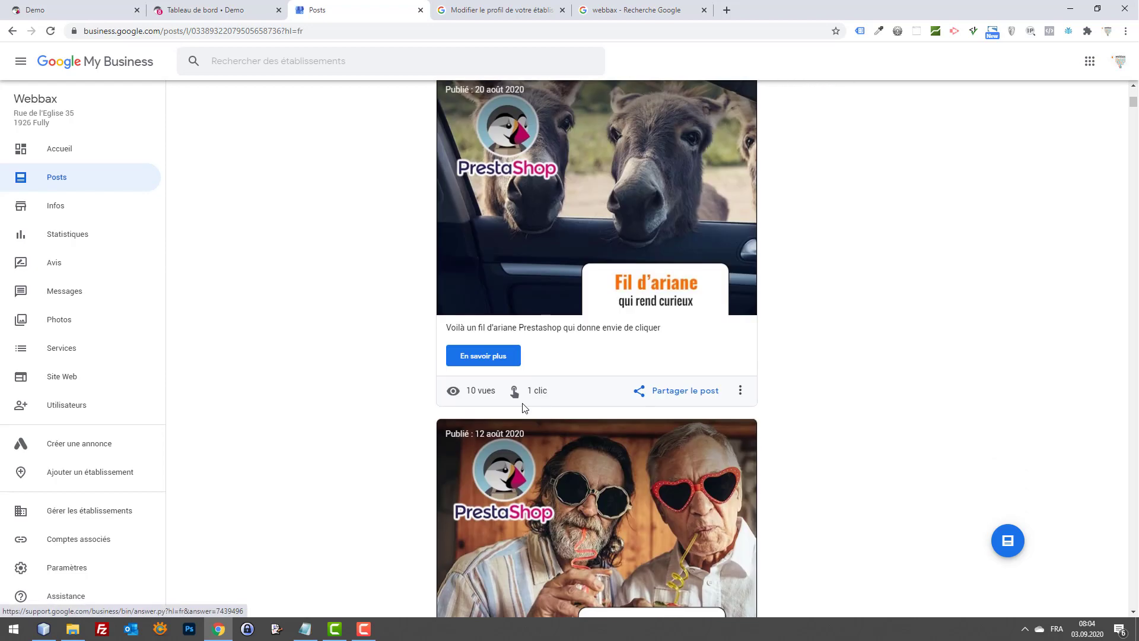
scroll(534, 386, "up", 7)
scroll(541, 363, "up", 1)
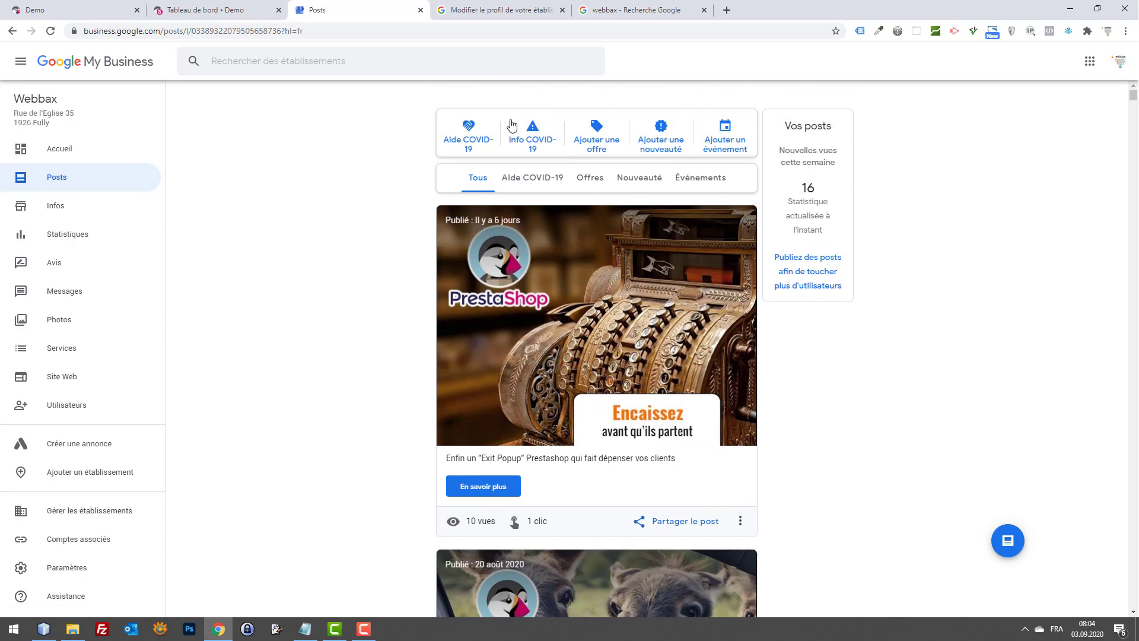
Step: Close the Google My Business help article, review the Webbax listing in the Google results, and return to the Posts page
left_click(497, 9)
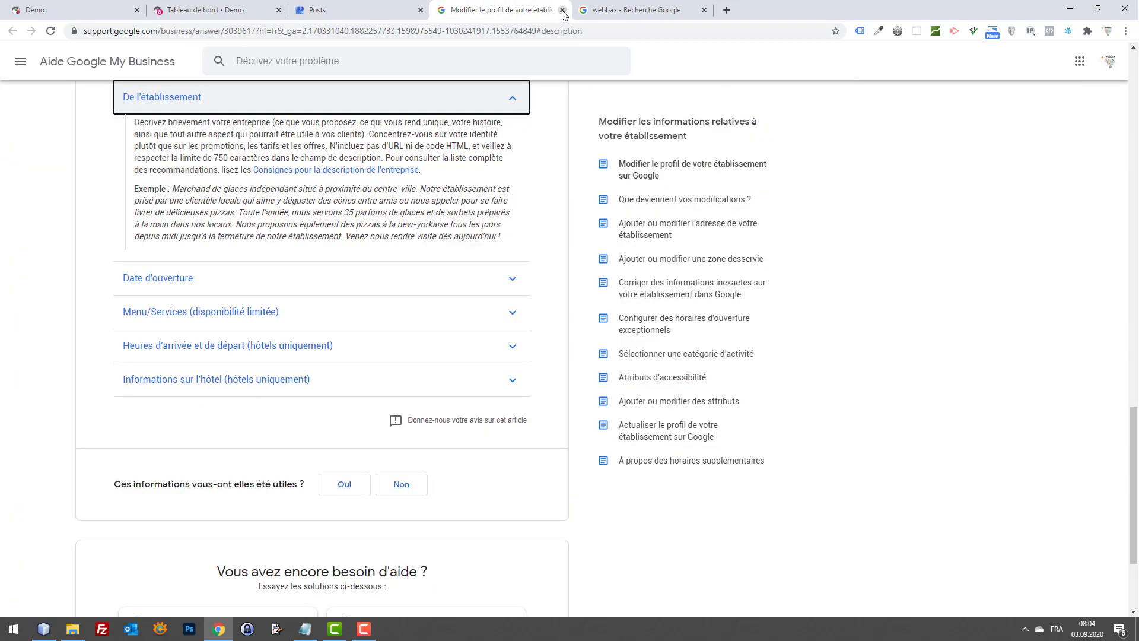
left_click(561, 10)
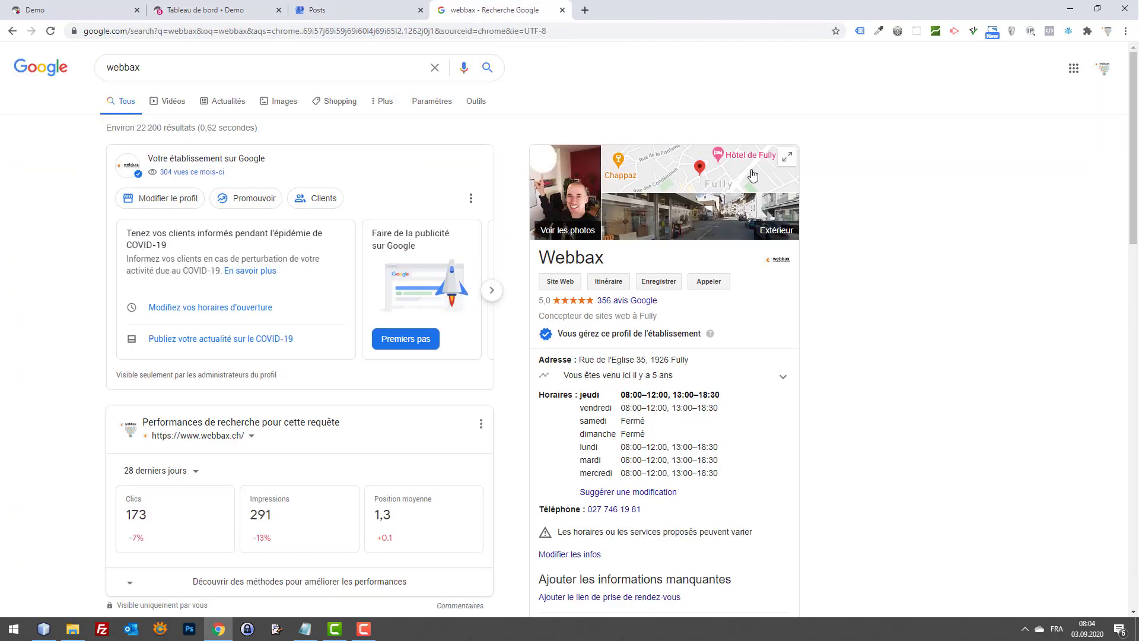
scroll(802, 237, "down", 5)
scroll(854, 253, "up", 6)
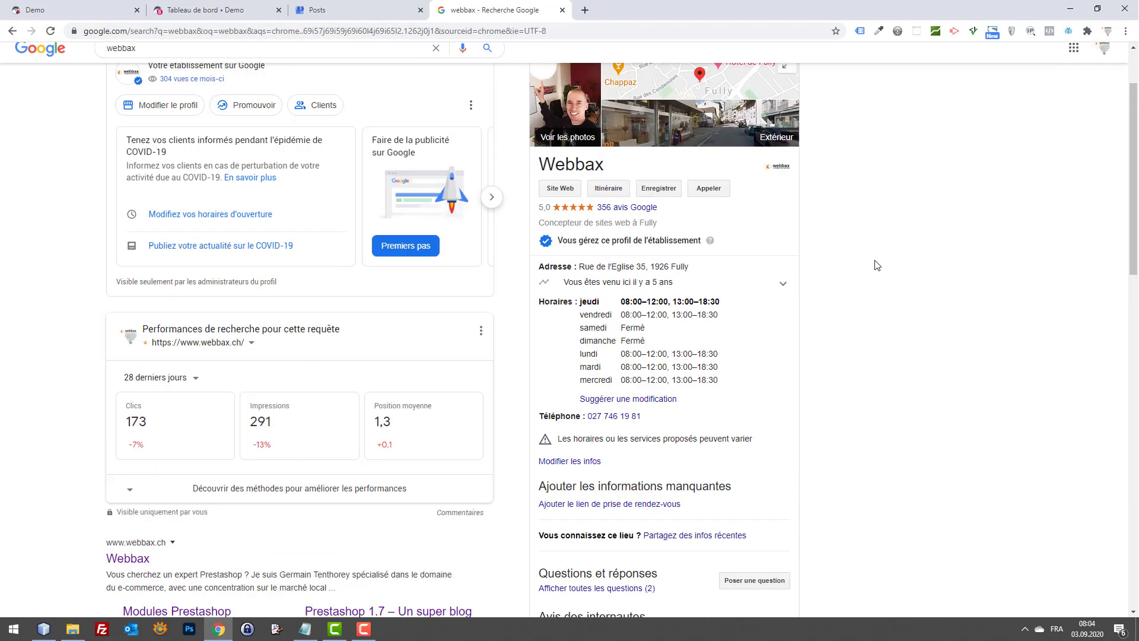
left_click(391, 6)
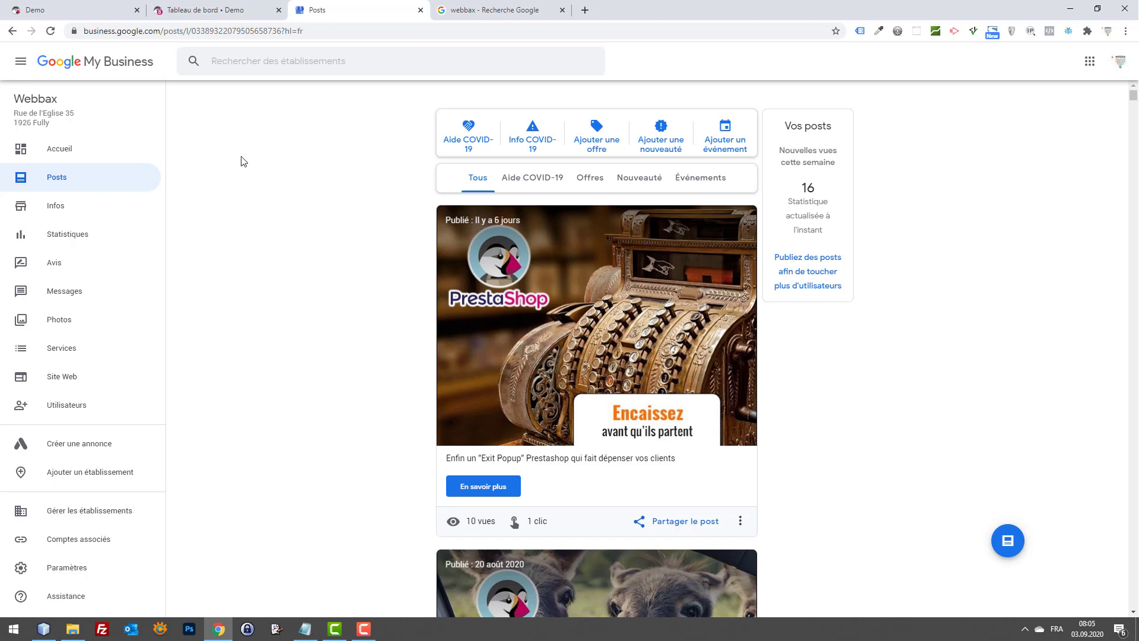
Step: View the COVID-19 customer support form and the Nouveautés post form, closing both without publishing
left_click(475, 142)
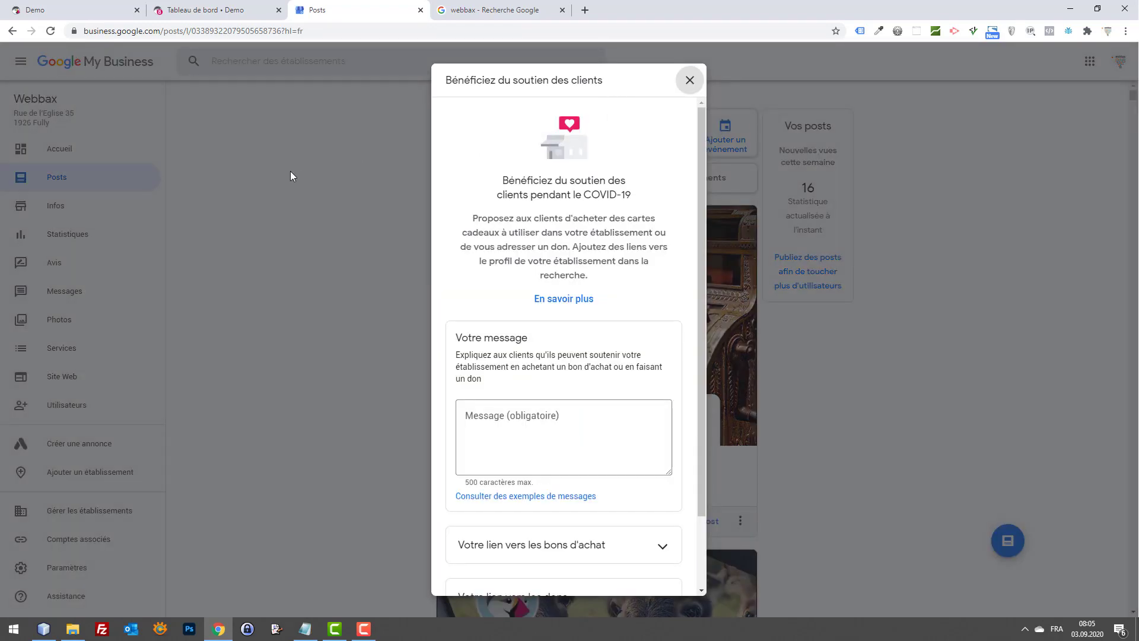
left_click(689, 80)
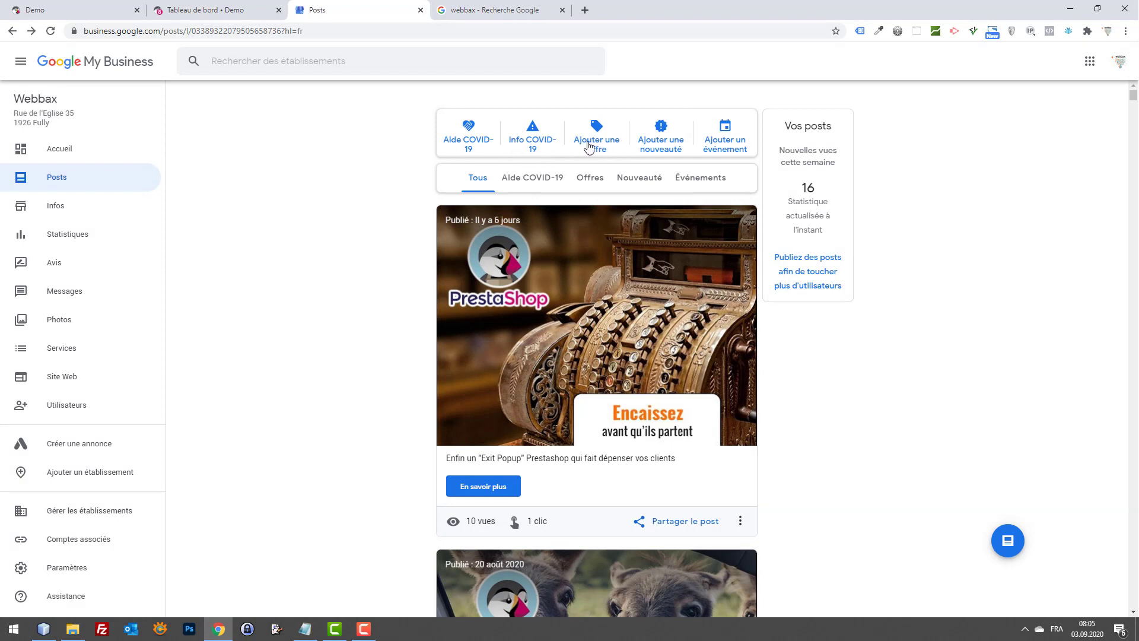
left_click(665, 148)
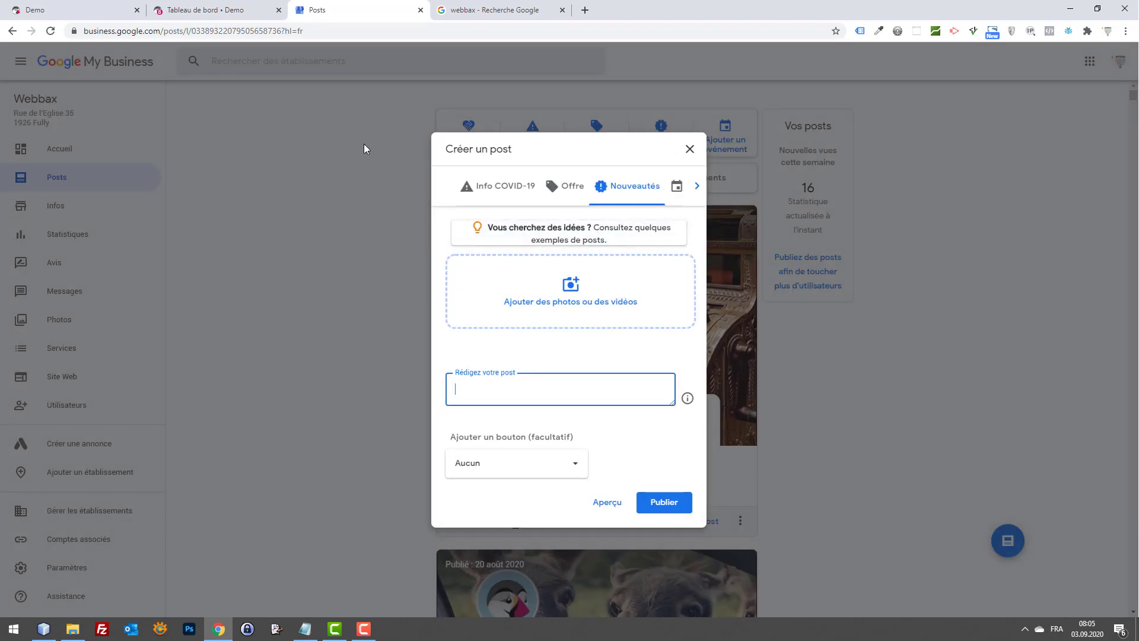
left_click(697, 186)
left_click(691, 150)
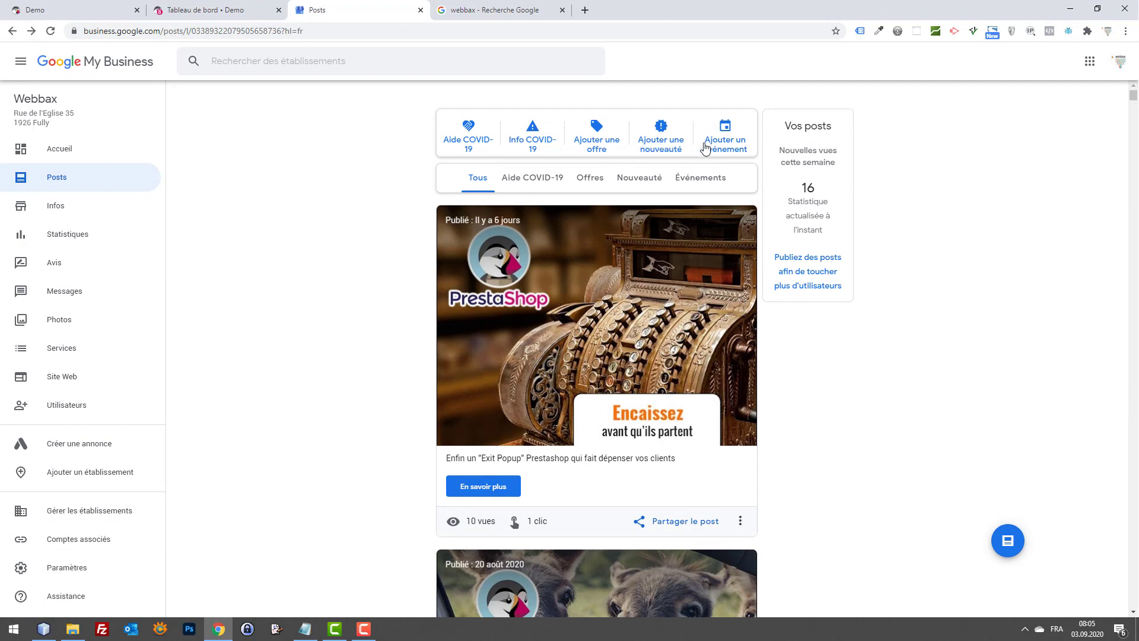
Step: Review the Webbax listing in the Google search results, from the business details down to the published post
left_click(502, 10)
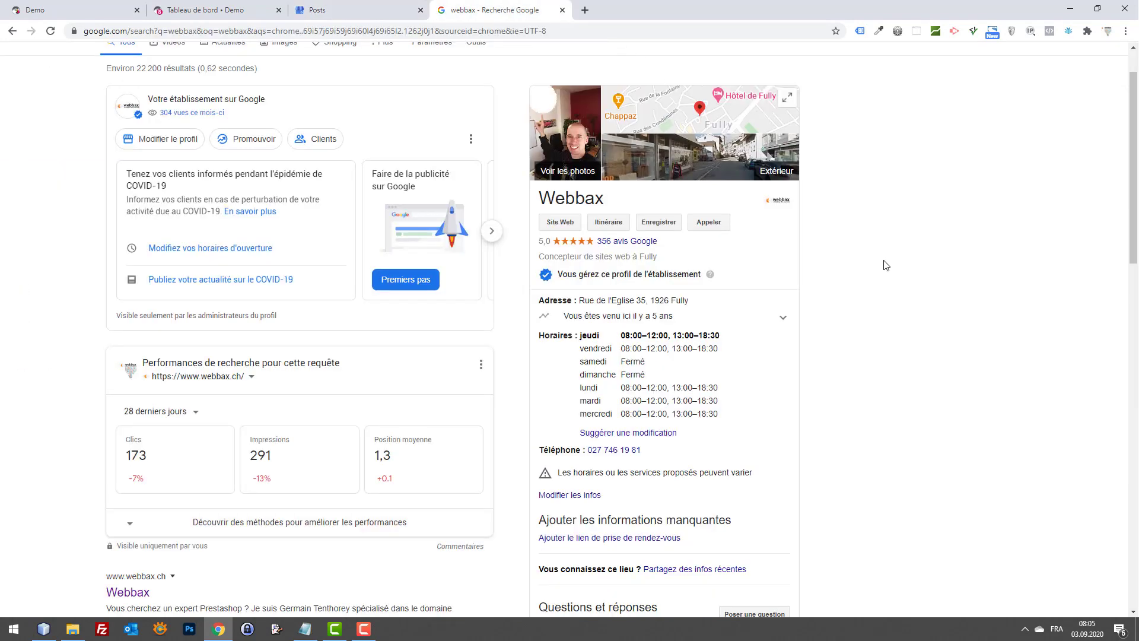
scroll(925, 273, "down", 8)
scroll(936, 276, "down", 2)
scroll(882, 294, "up", 2)
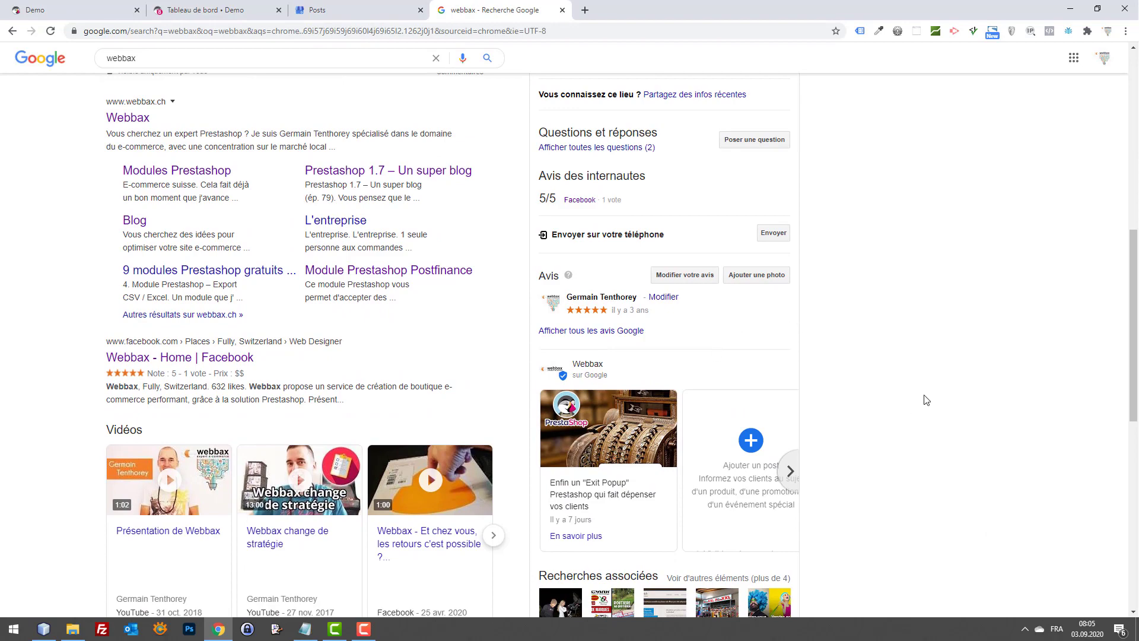
scroll(920, 351, "up", 10)
scroll(879, 310, "down", 15)
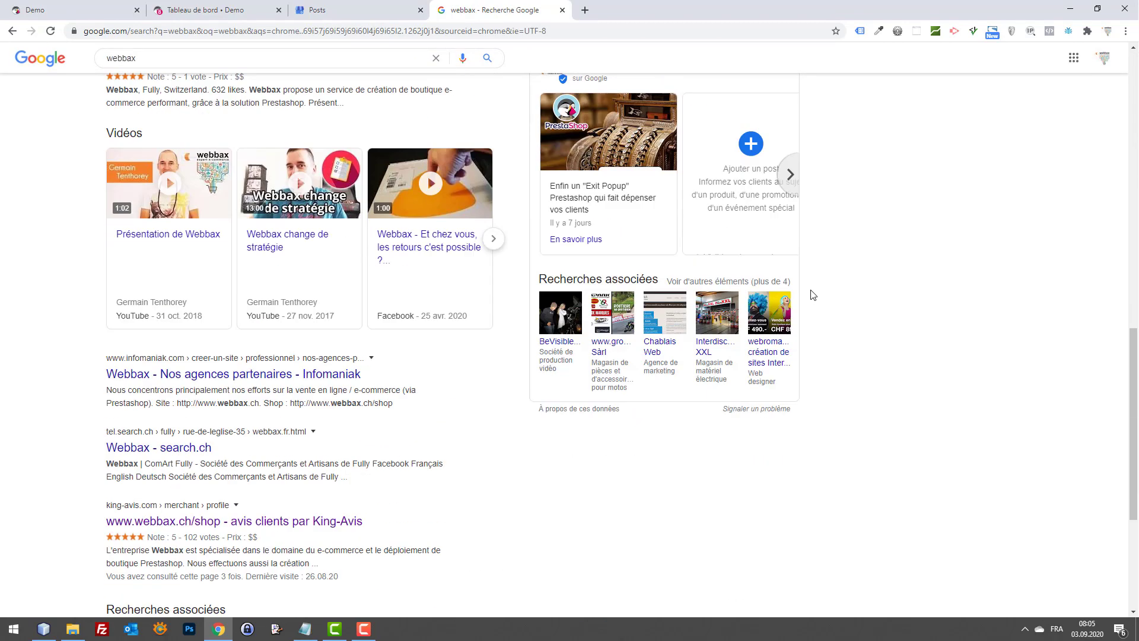
scroll(813, 295, "up", 12)
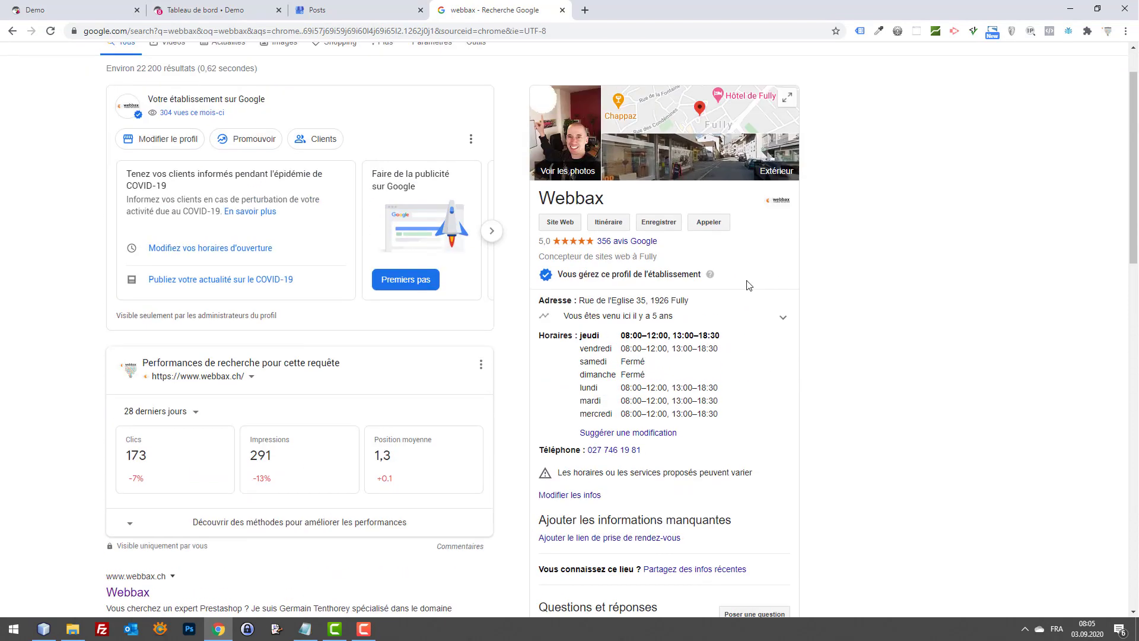
scroll(749, 286, "up", 1)
scroll(910, 292, "down", 8)
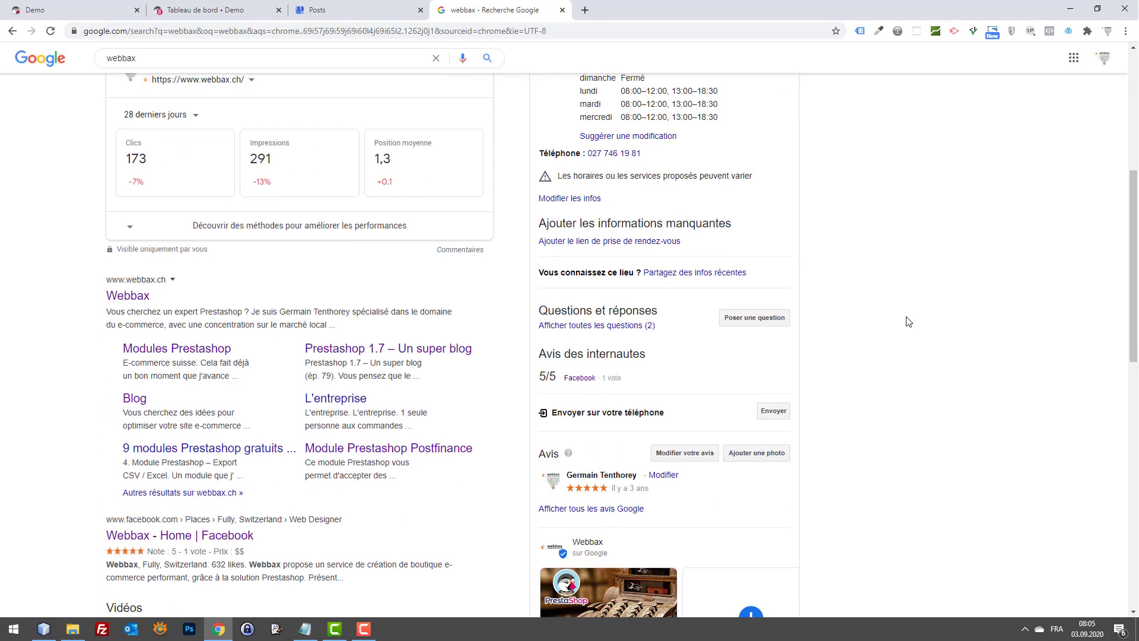
scroll(904, 332, "up", 3)
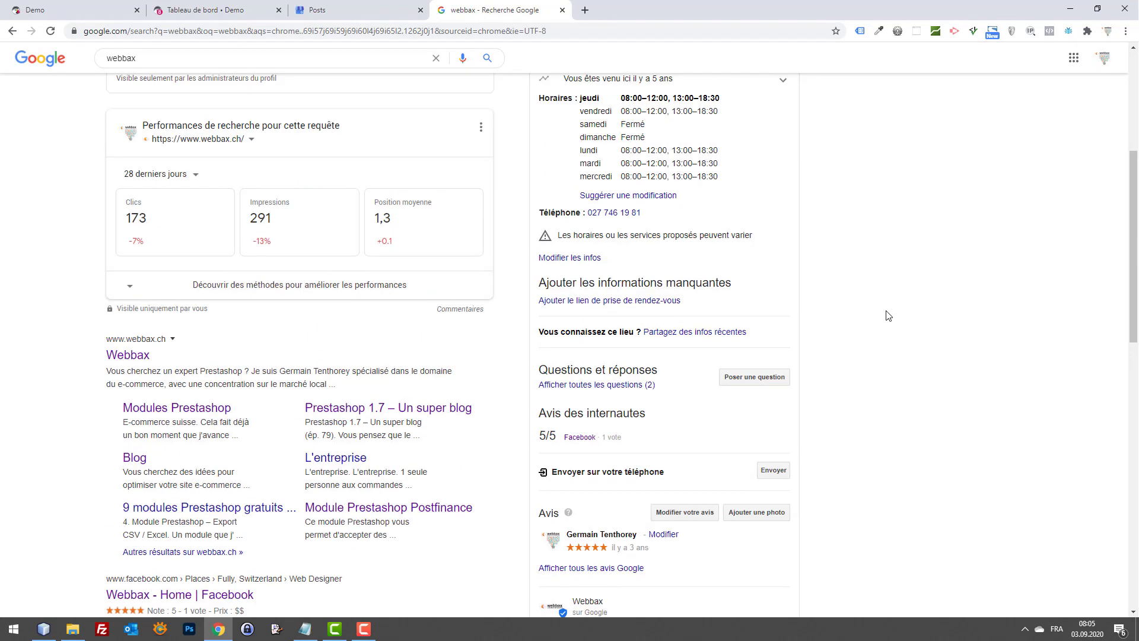
Step: Return to the Posts page and look at the fields of the offer post form before closing it
left_click(380, 7)
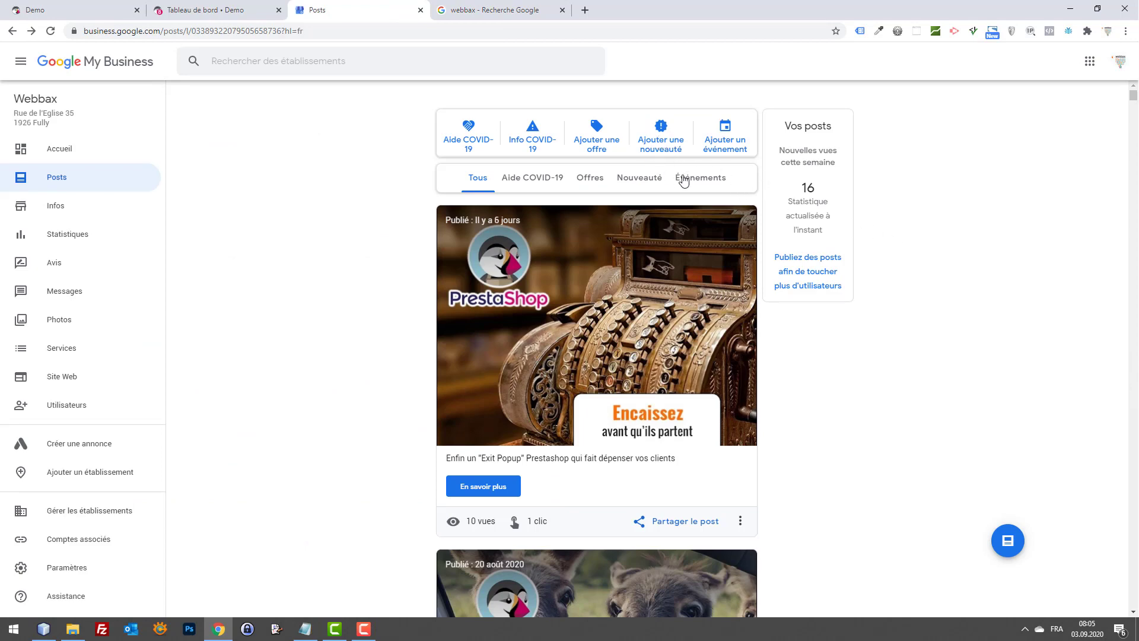
left_click(596, 149)
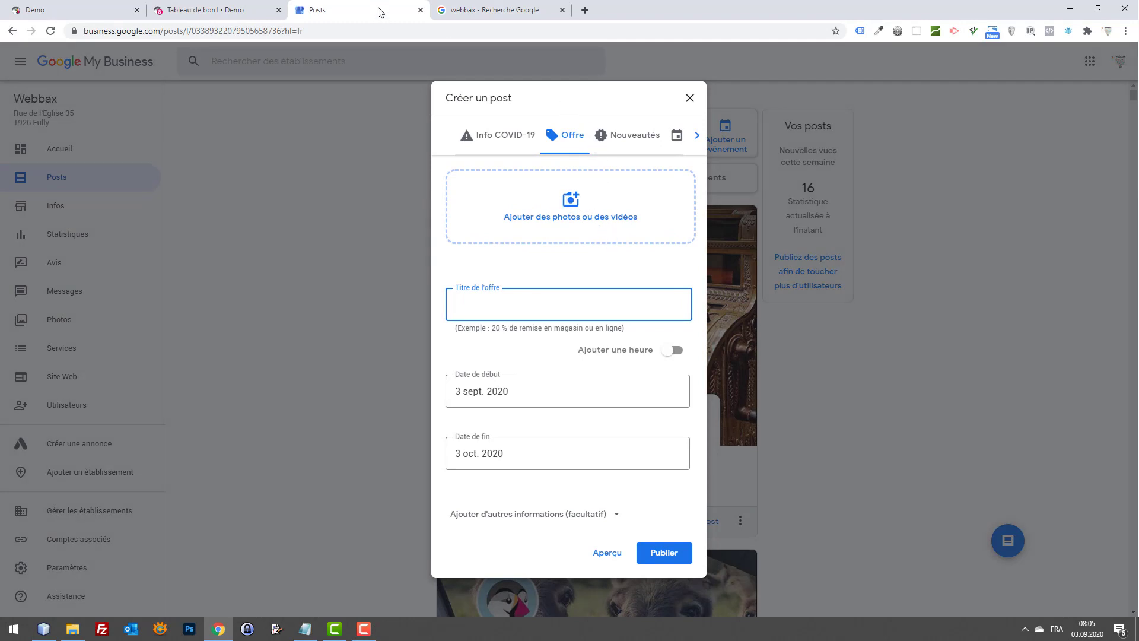
left_click(691, 99)
Step: Switch to the demo store and open the product page of the T-shirt imprimé colibri
left_click(71, 7)
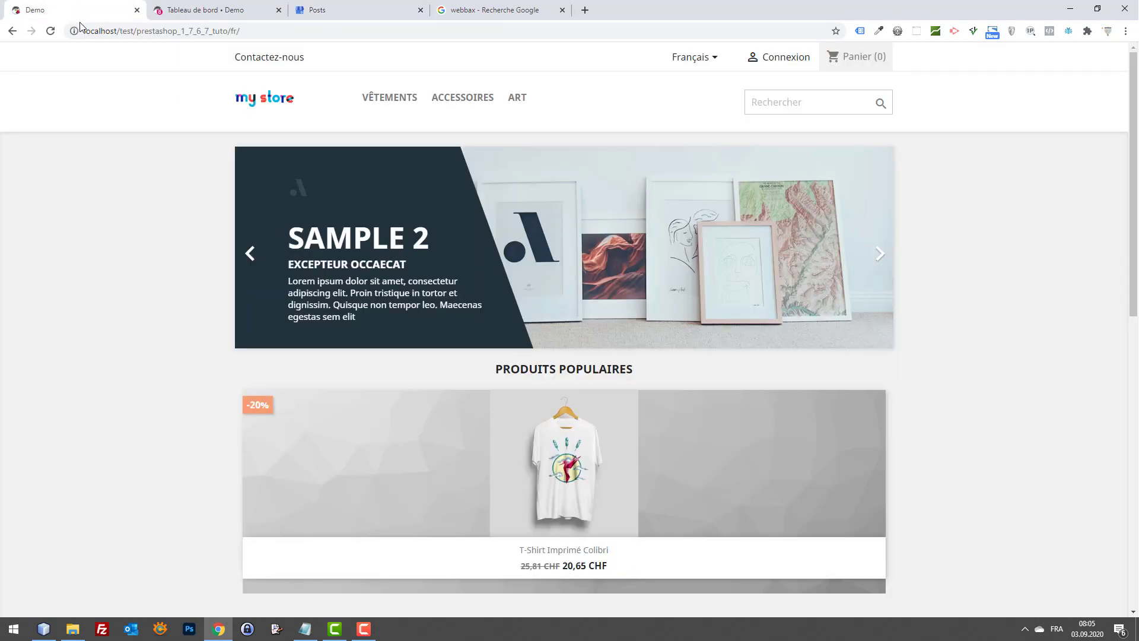
scroll(257, 160, "down", 6)
scroll(556, 381, "up", 6)
left_click(568, 455)
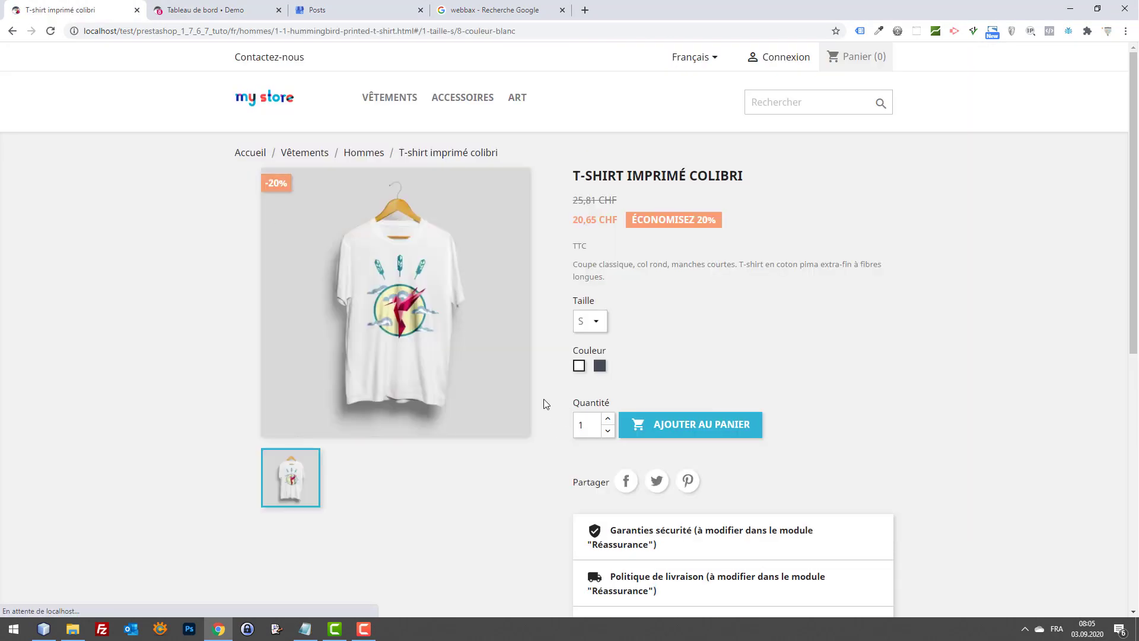
Step: Enlarge the T-shirt's product image and save it to the desktop as hummingbird-printed-t-shirt.jpg
right_click(398, 295)
left_click(437, 272)
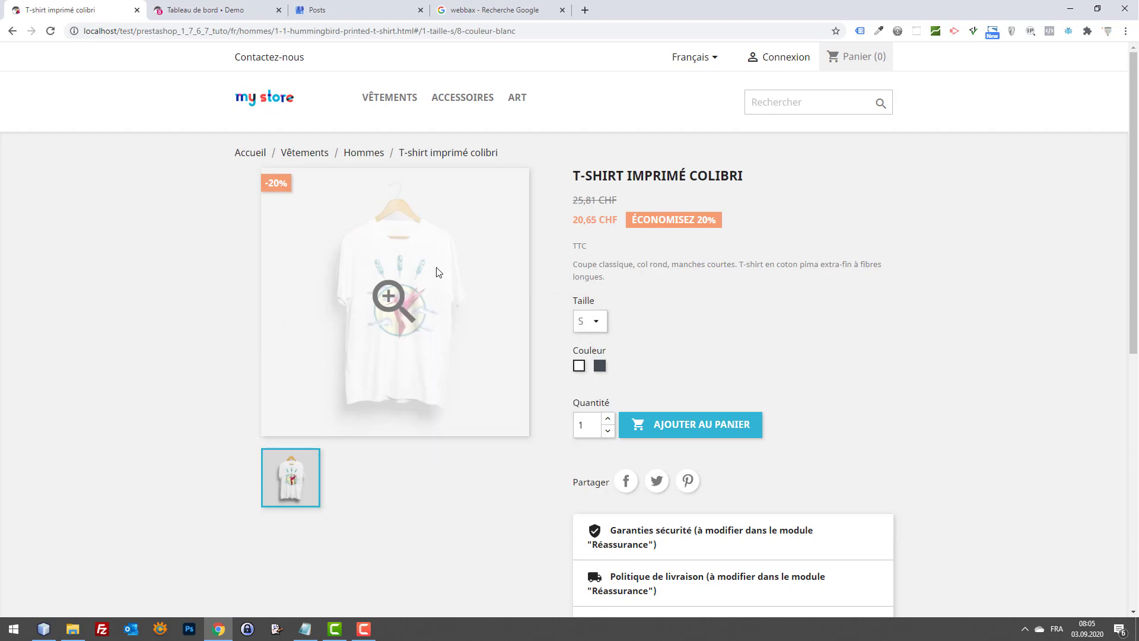
left_click(437, 272)
right_click(563, 274)
left_click(607, 298)
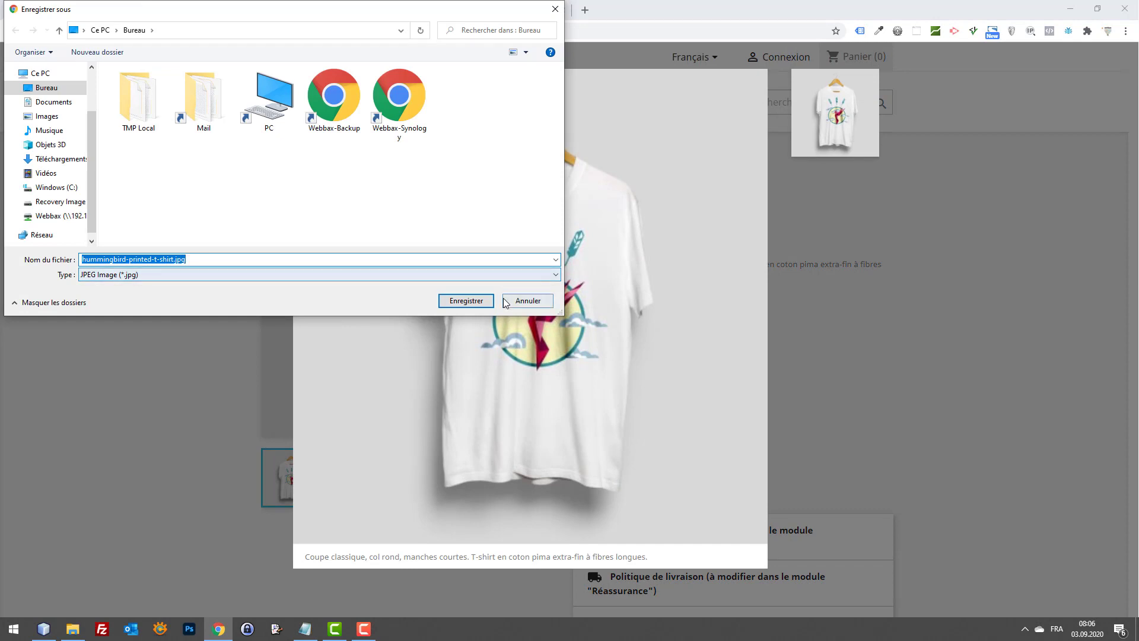
left_click(467, 300)
Step: Return to the Posts page, start an offer titled "Super prix sur le t-shirt" and add the saved T-shirt image
left_click(364, 7)
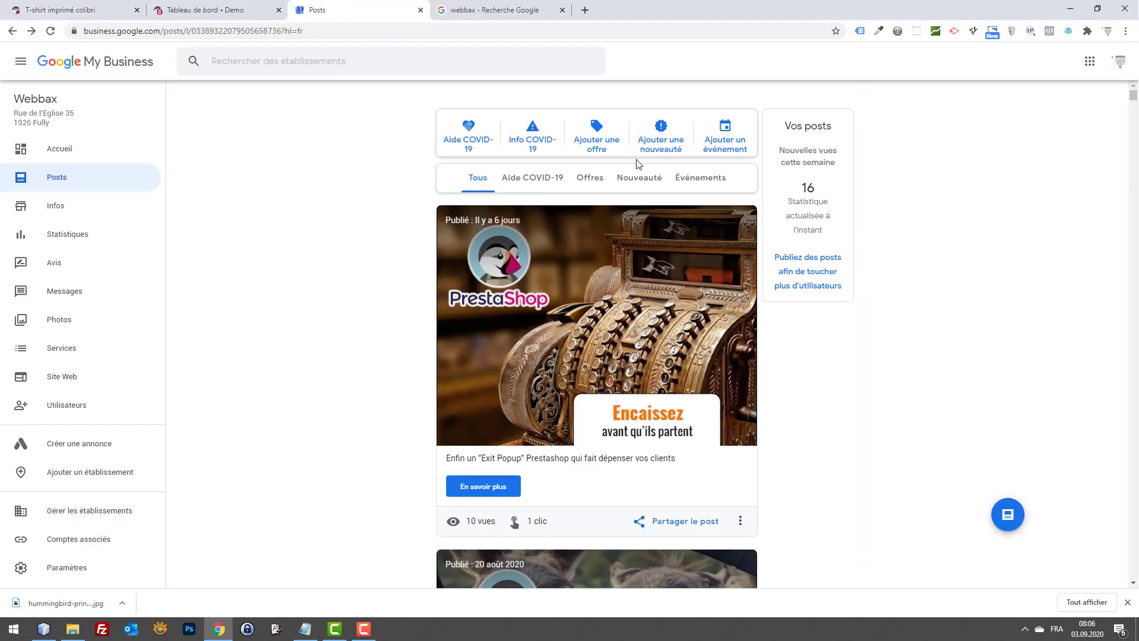
left_click(592, 138)
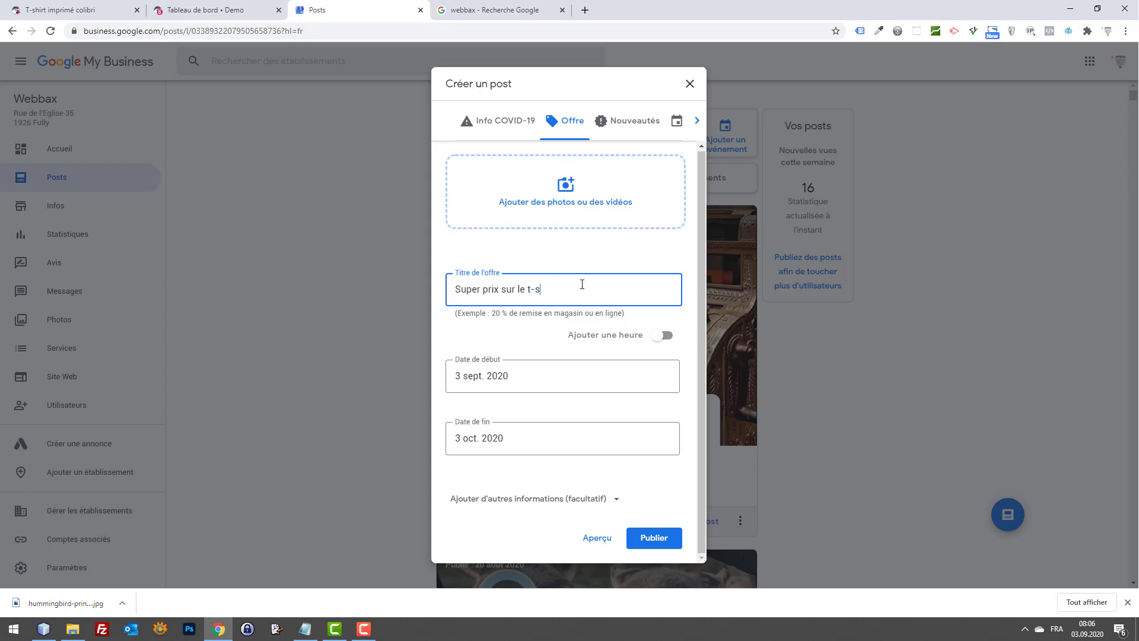
left_click(580, 214)
left_click(539, 346)
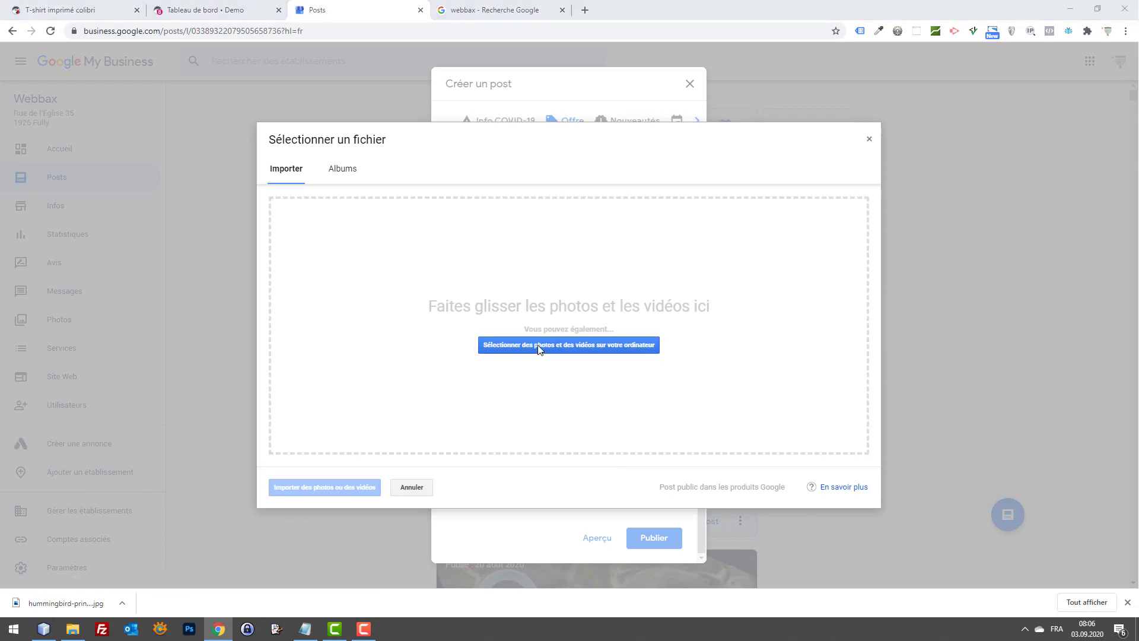
double_click(213, 113)
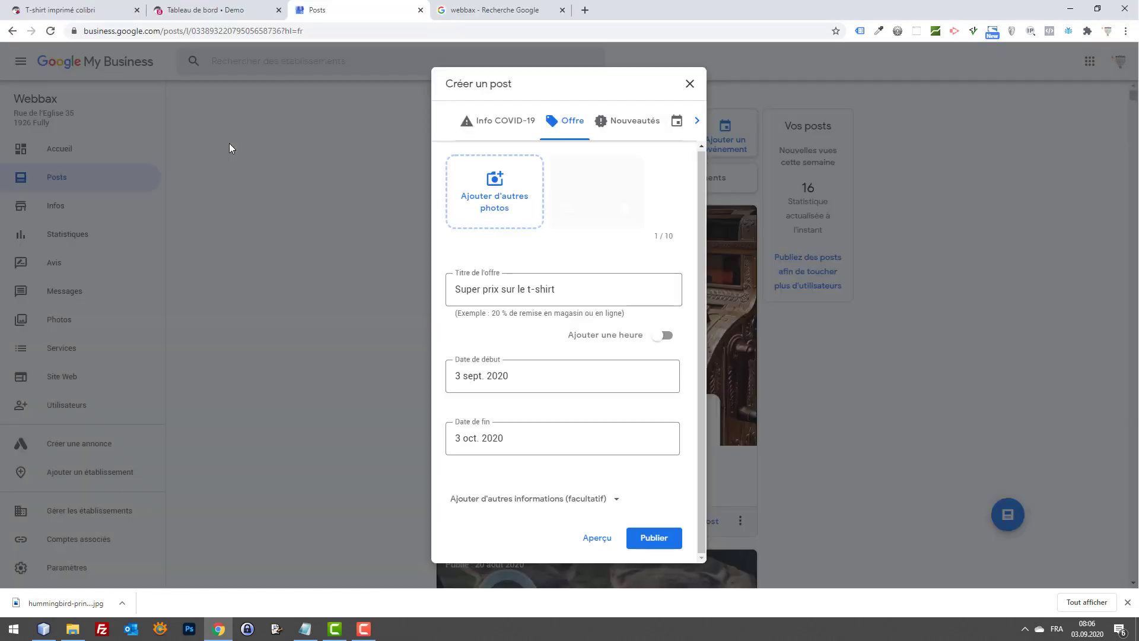
Step: Crop the offer's photo to a nearly square frame around the whole T-shirt and import it
left_click(572, 211)
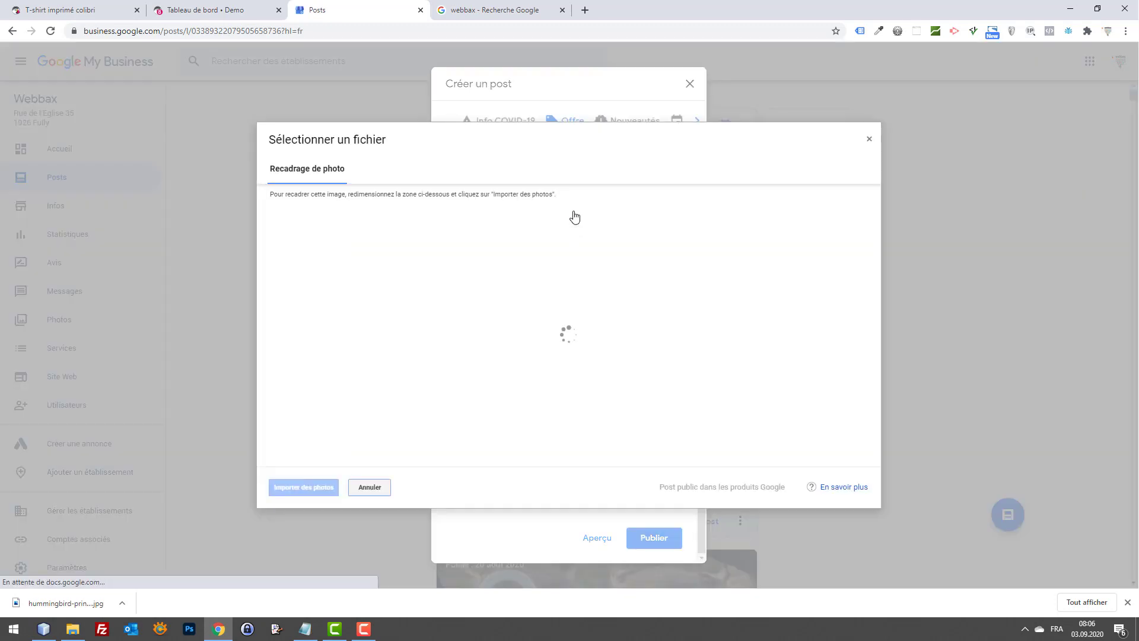
left_click(868, 138)
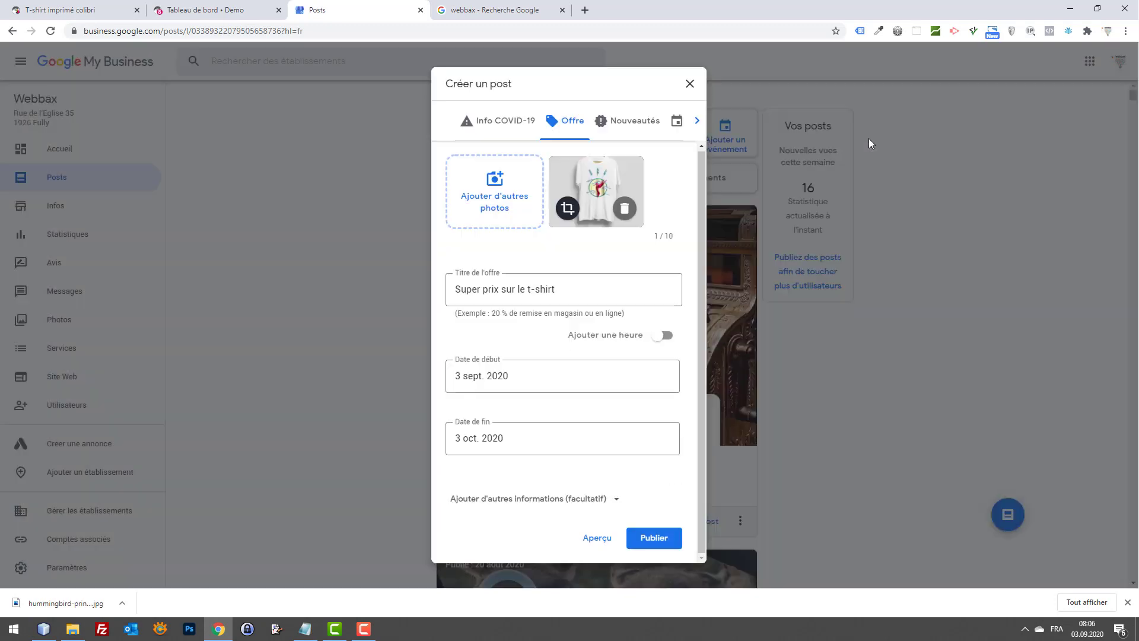
left_click(568, 212)
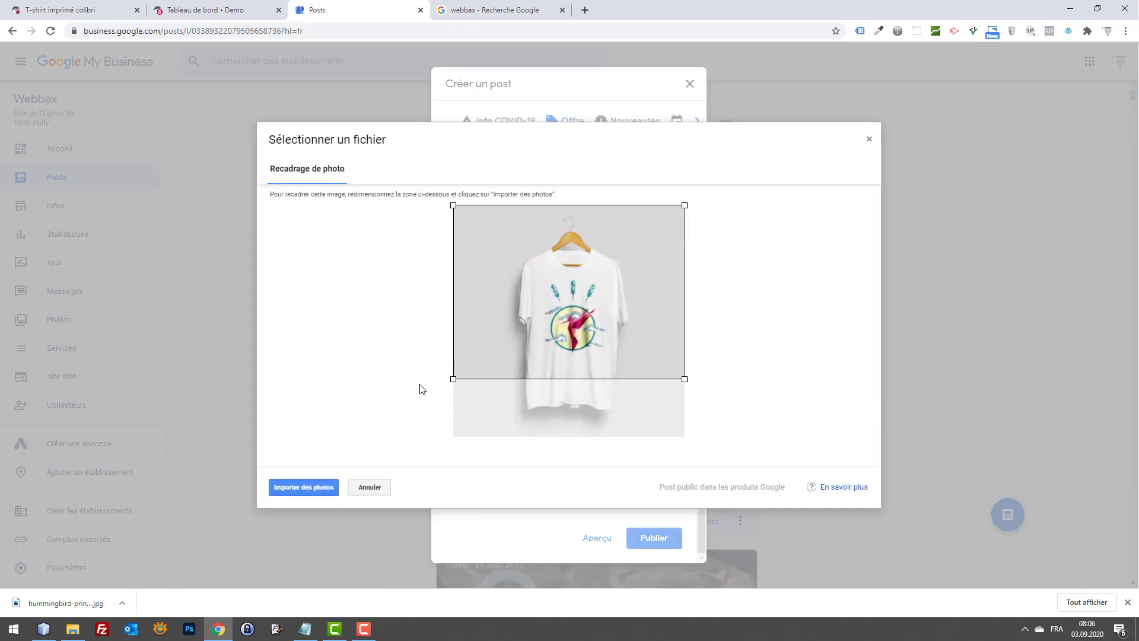
left_click_drag(461, 376, 602, 372)
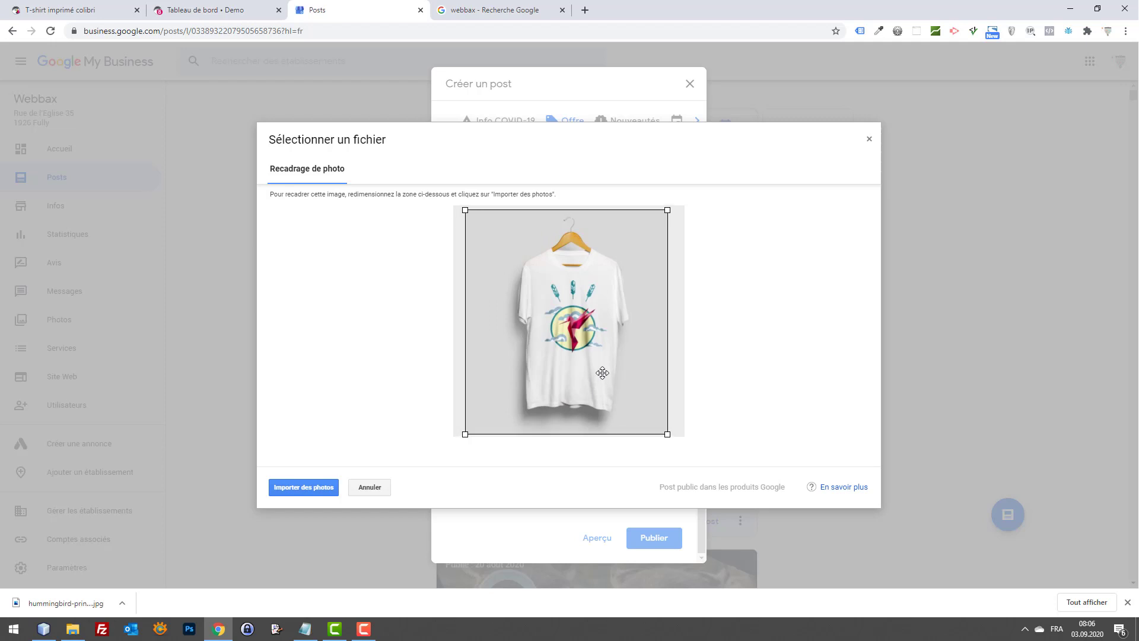
left_click(290, 487)
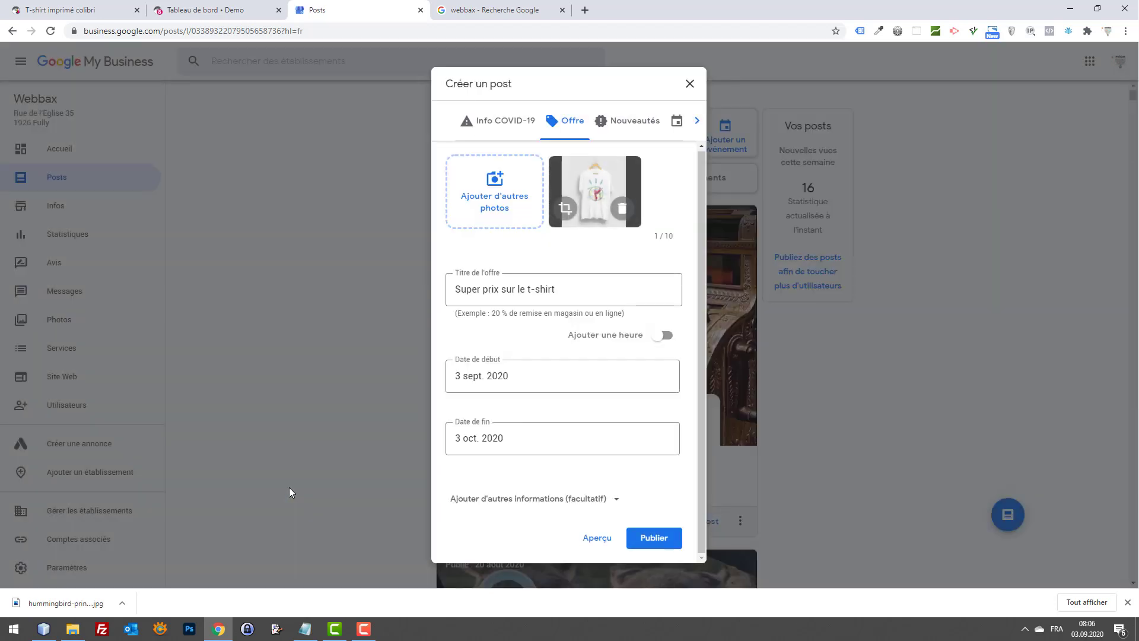
Step: Recrop the offer's photo to a wider frame centred on the T-shirt, import it, and check the offer's preview
left_click(566, 207)
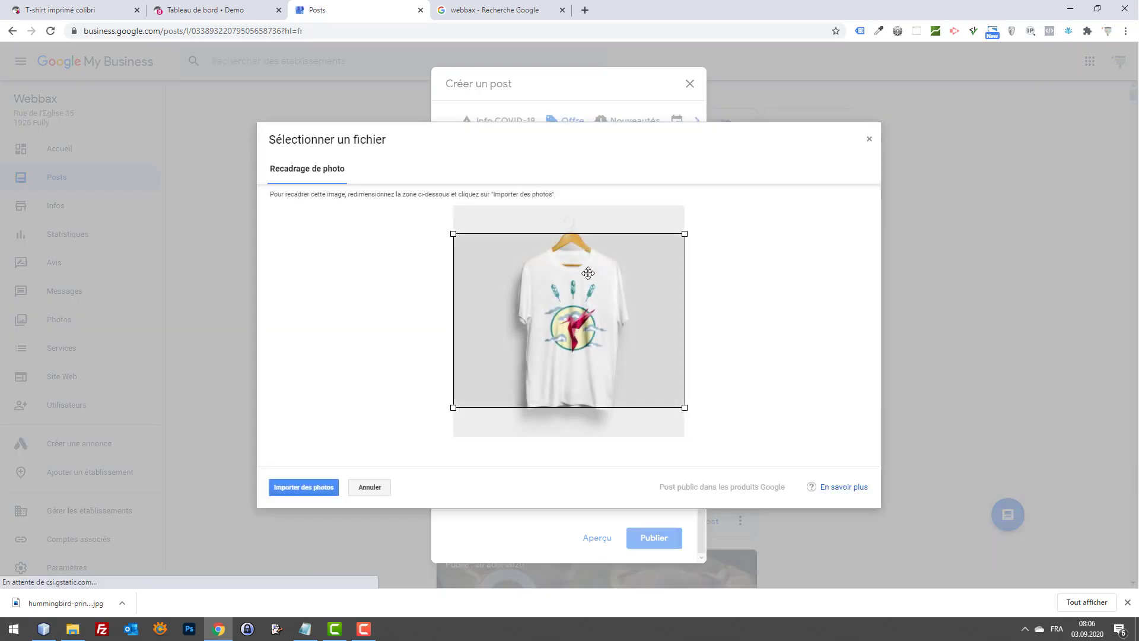
left_click_drag(567, 233, 569, 204)
left_click_drag(555, 261, 557, 284)
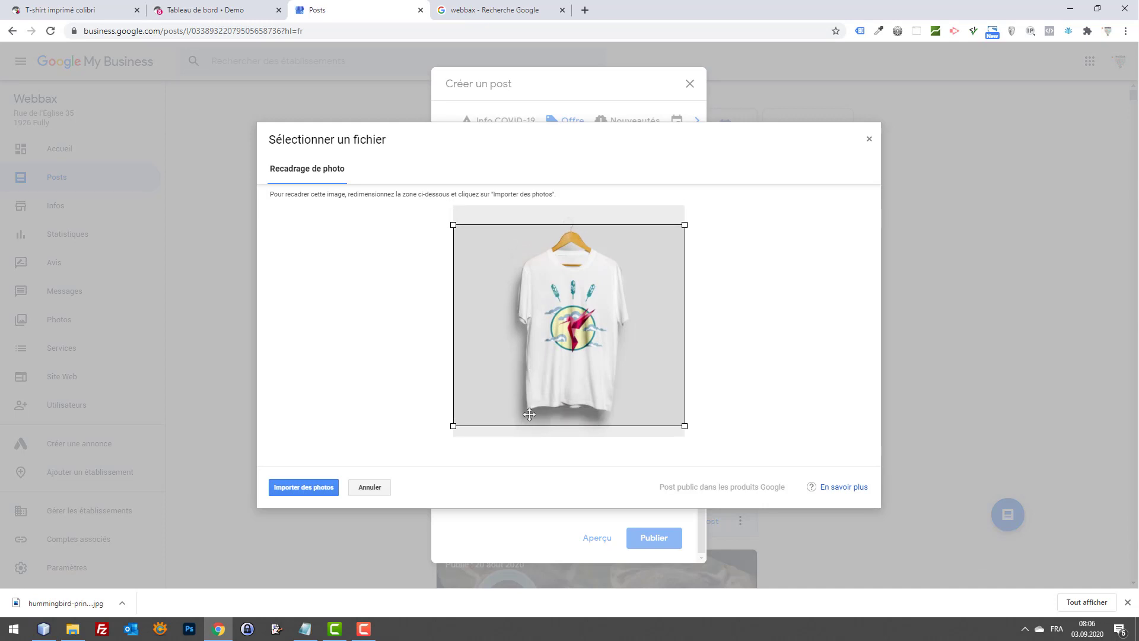
left_click_drag(453, 427, 473, 405)
left_click_drag(536, 359, 535, 373)
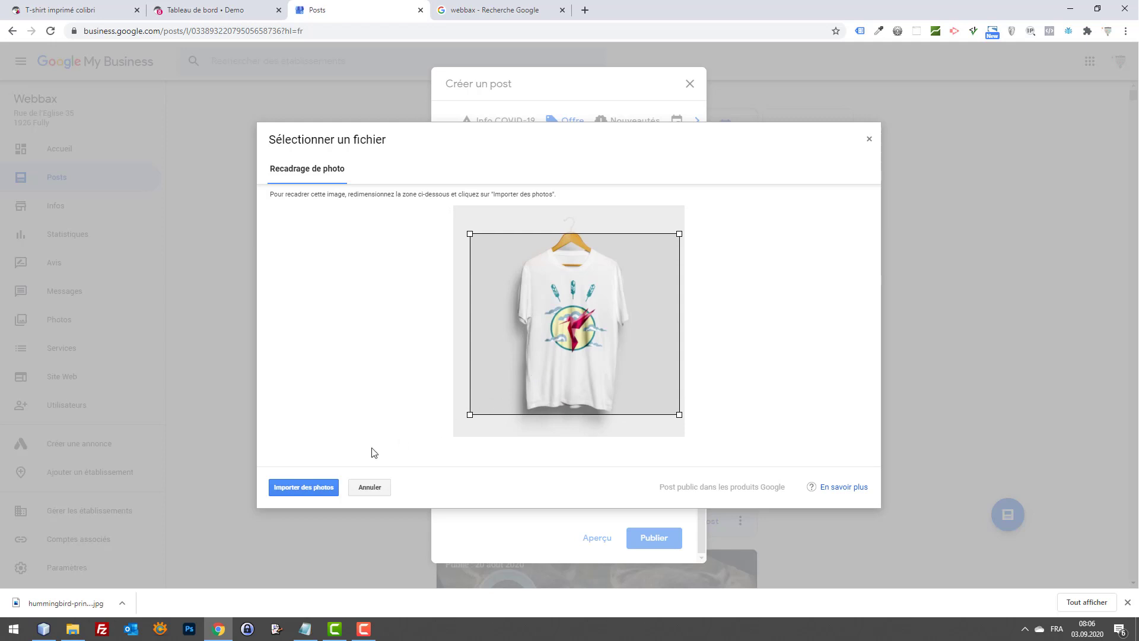
left_click(304, 487)
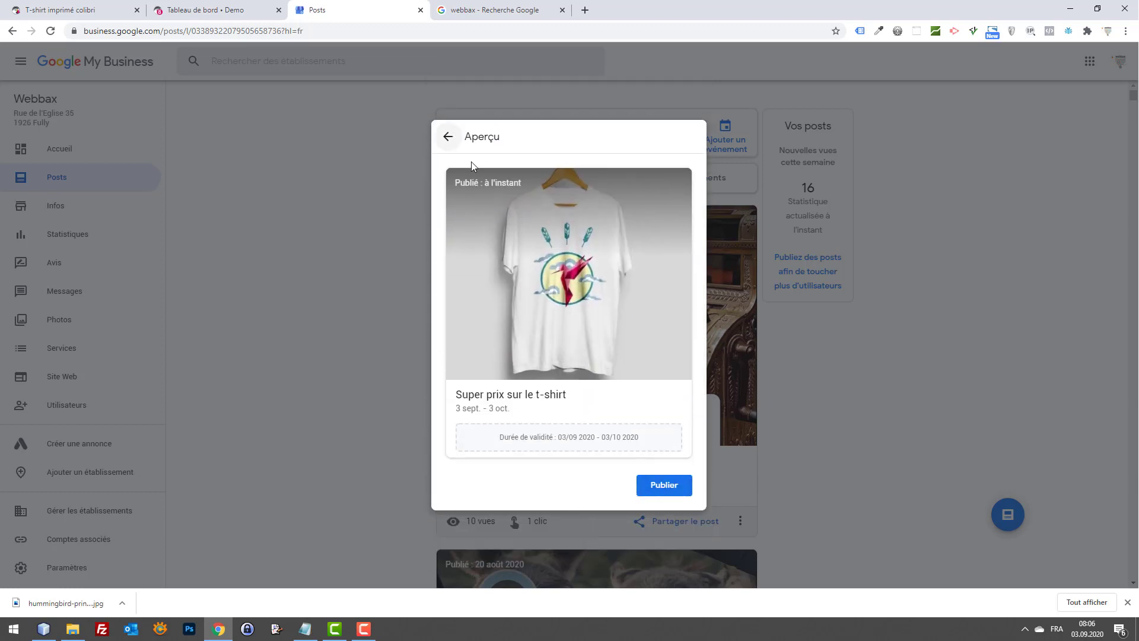
left_click(446, 138)
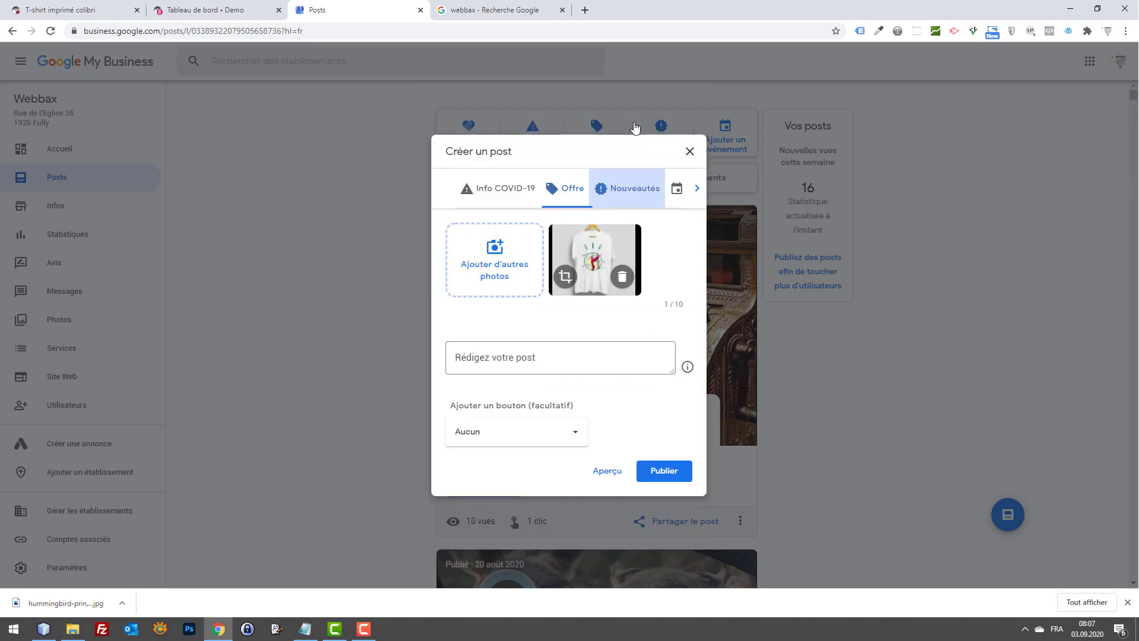
Step: Change the post type to Nouveautés, remove the T-shirt photo, and look at the available button options
left_click(635, 121)
left_click(624, 276)
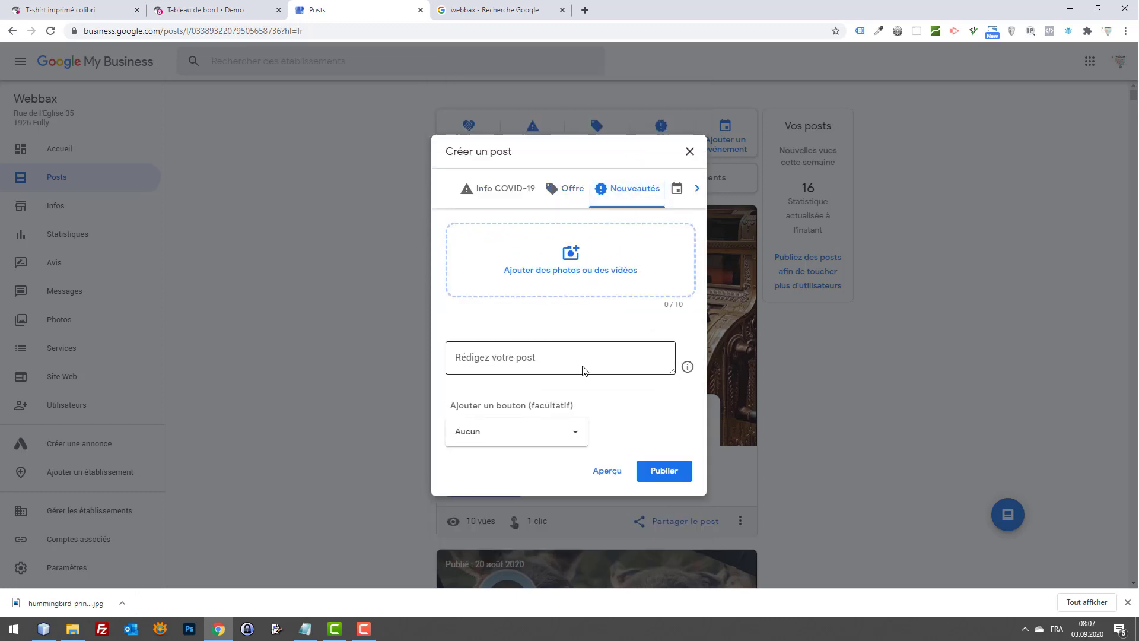
left_click(567, 447)
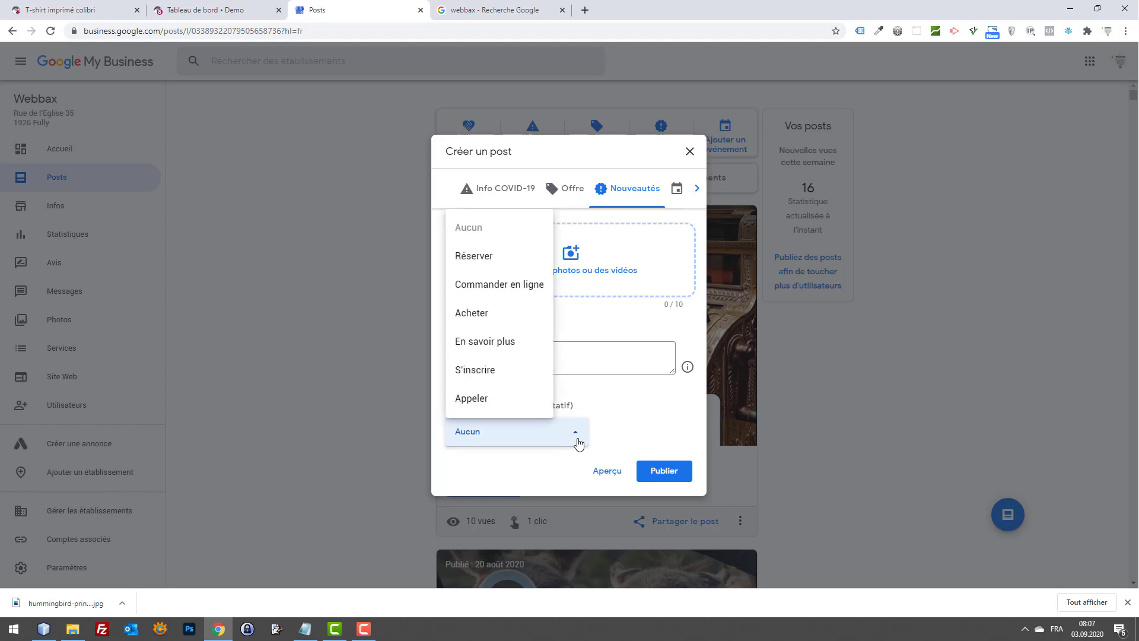
left_click(579, 445)
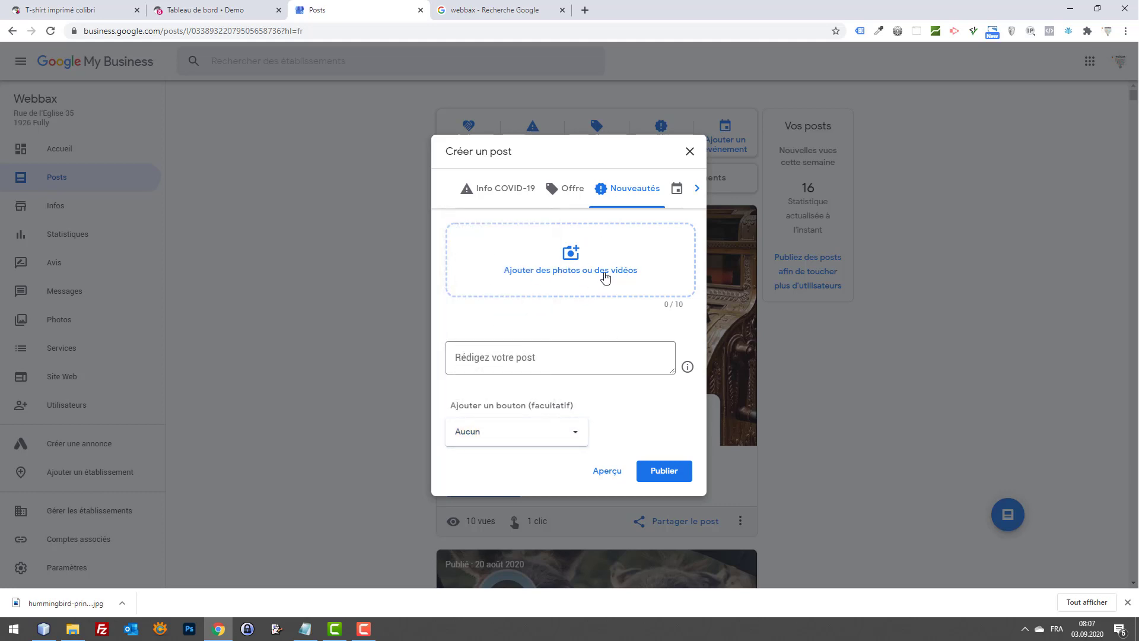
Step: Write "T-shirt test" as the news post's text and add a "Commander en ligne" button
left_click(553, 361)
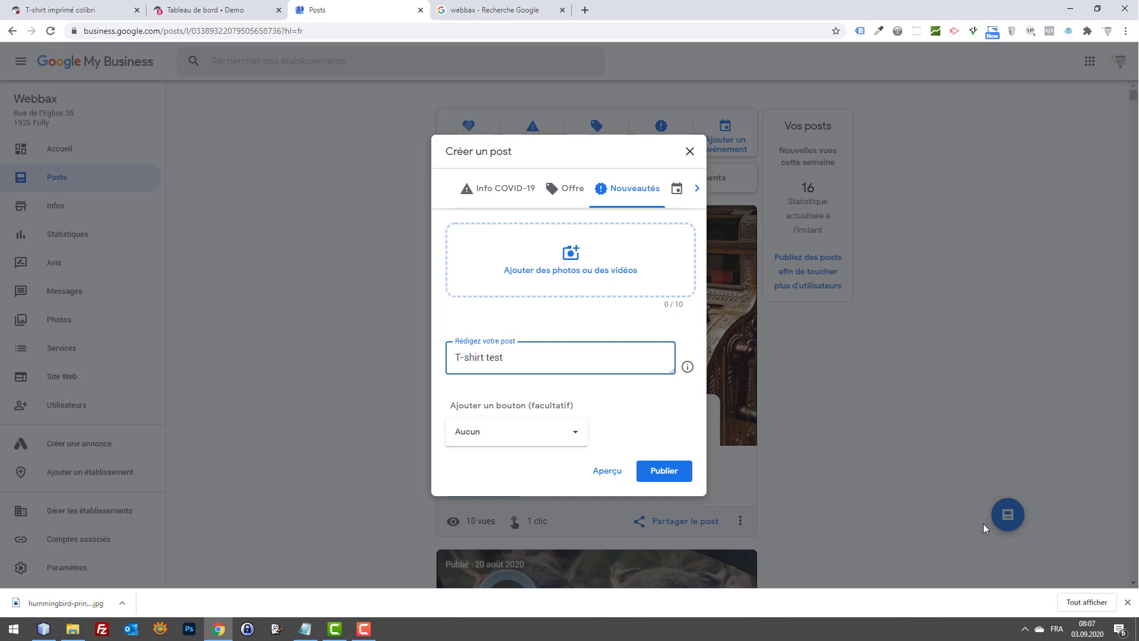
left_click(480, 440)
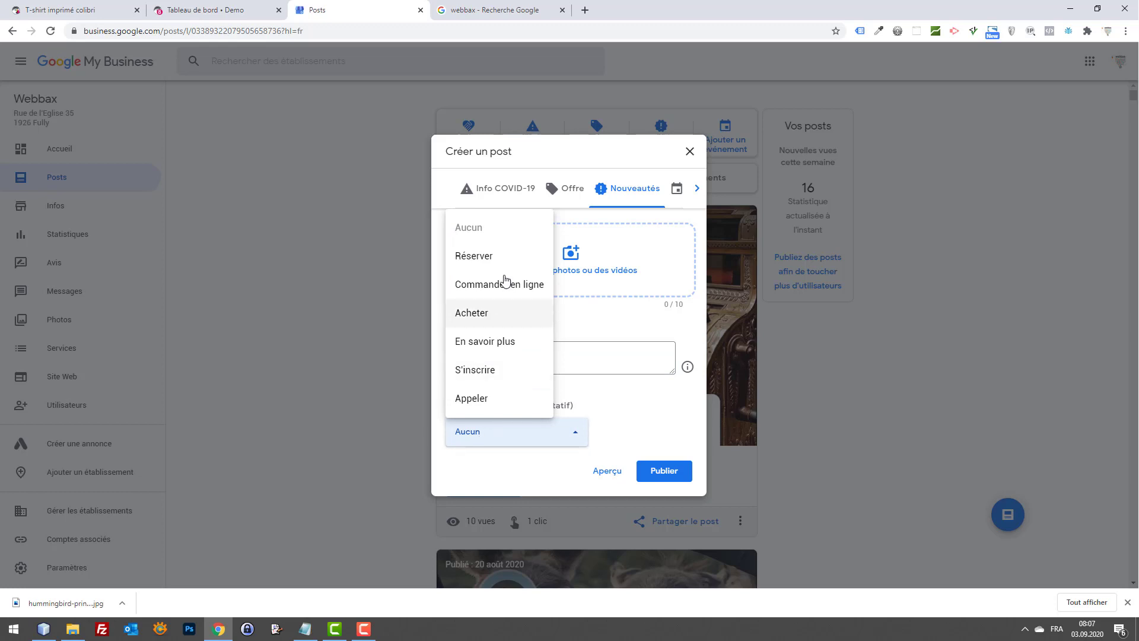
left_click(501, 295)
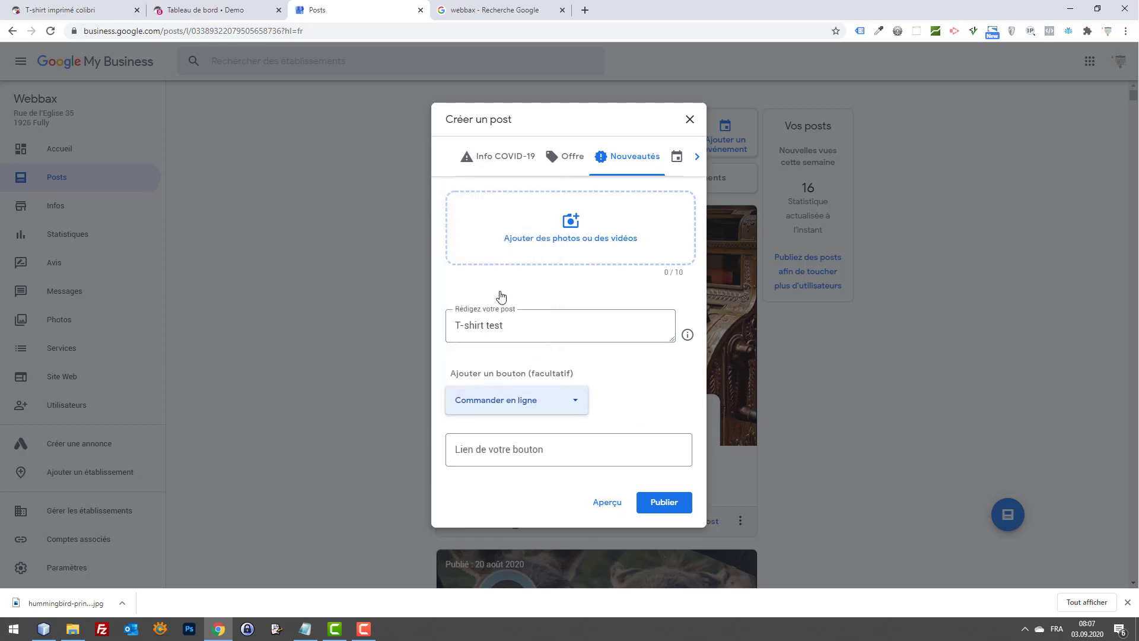
Step: Copy the T-shirt product page's address from the demo store and paste it as the post button's link
left_click(538, 452)
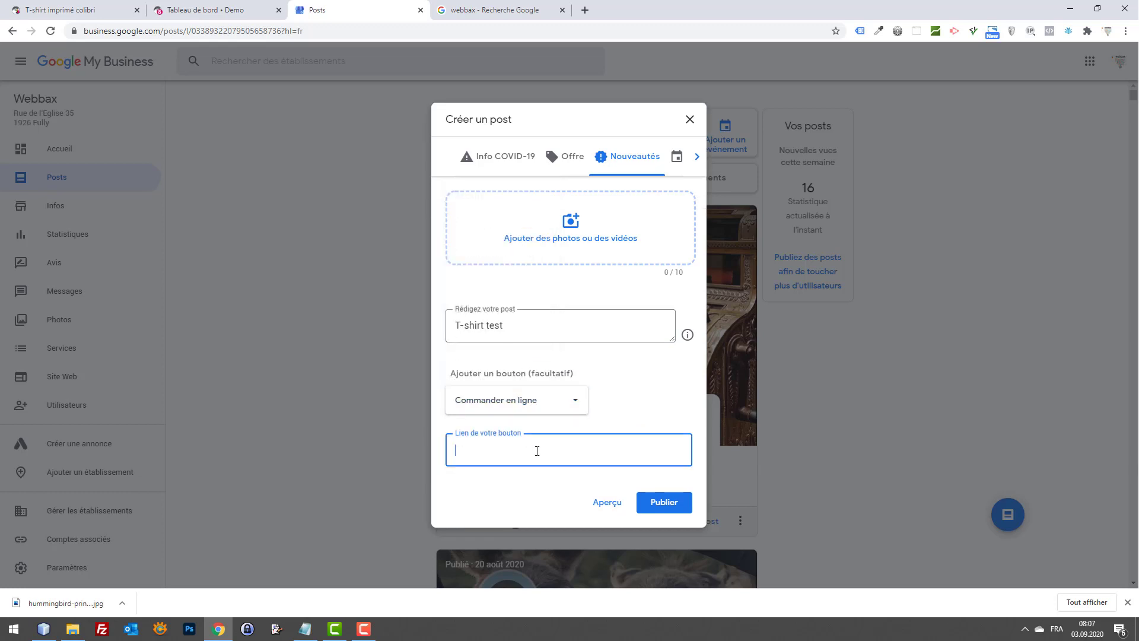
left_click(60, 10)
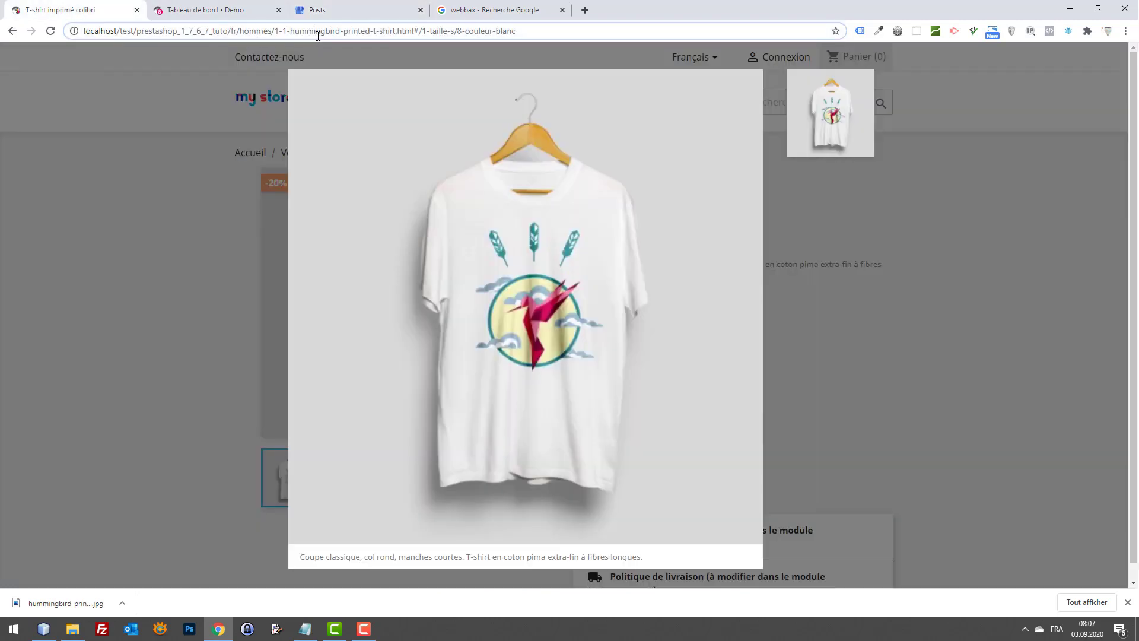
left_click(414, 31)
left_click(350, 9)
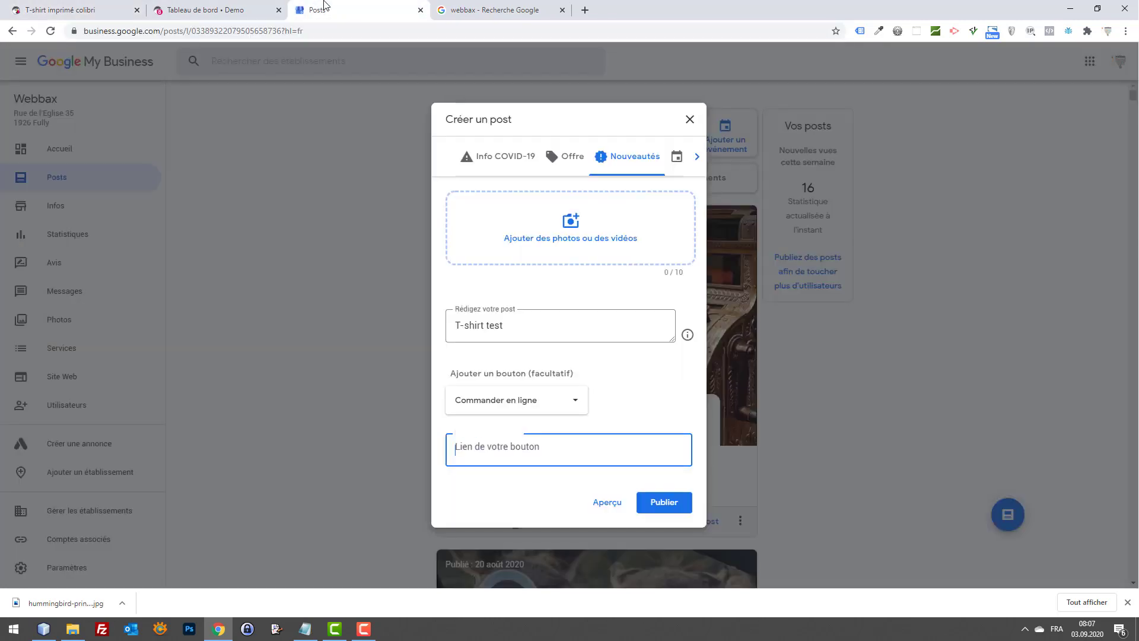
left_click(572, 399)
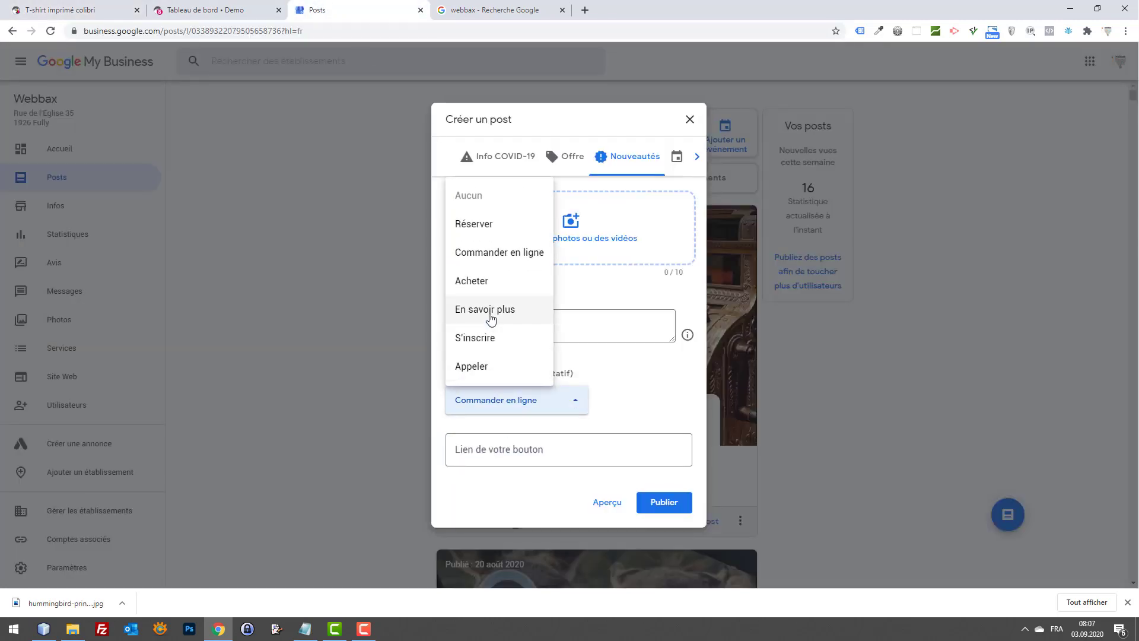
key("Tab")
key("ctrl+v")
Step: Preview the news post and check the other post types, closing the post editor without publishing
left_click(606, 502)
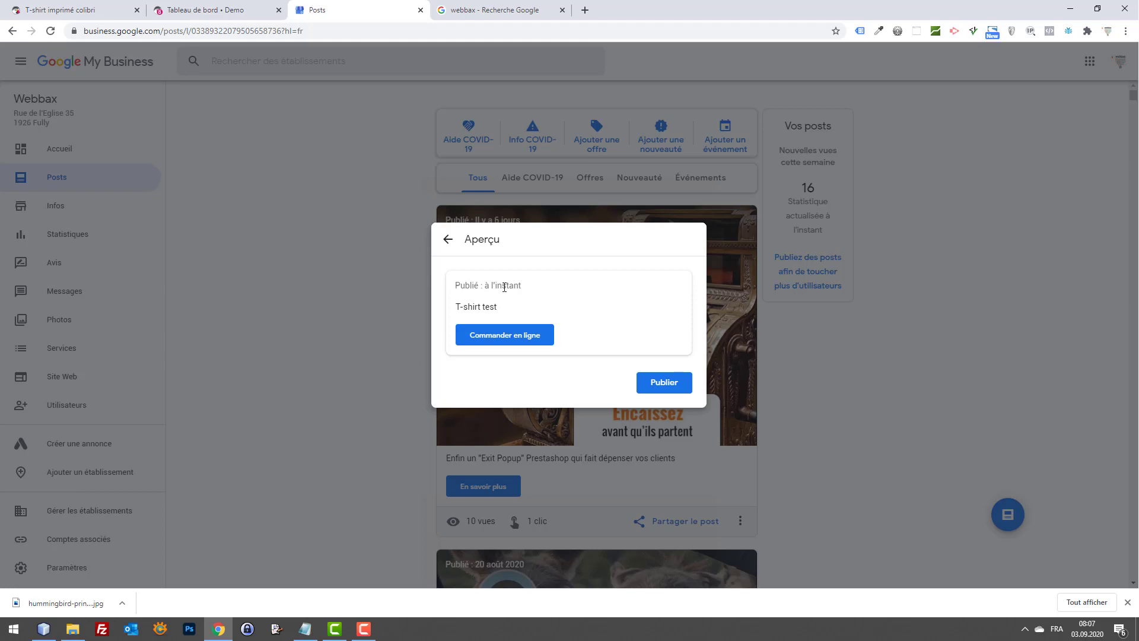
left_click(449, 248)
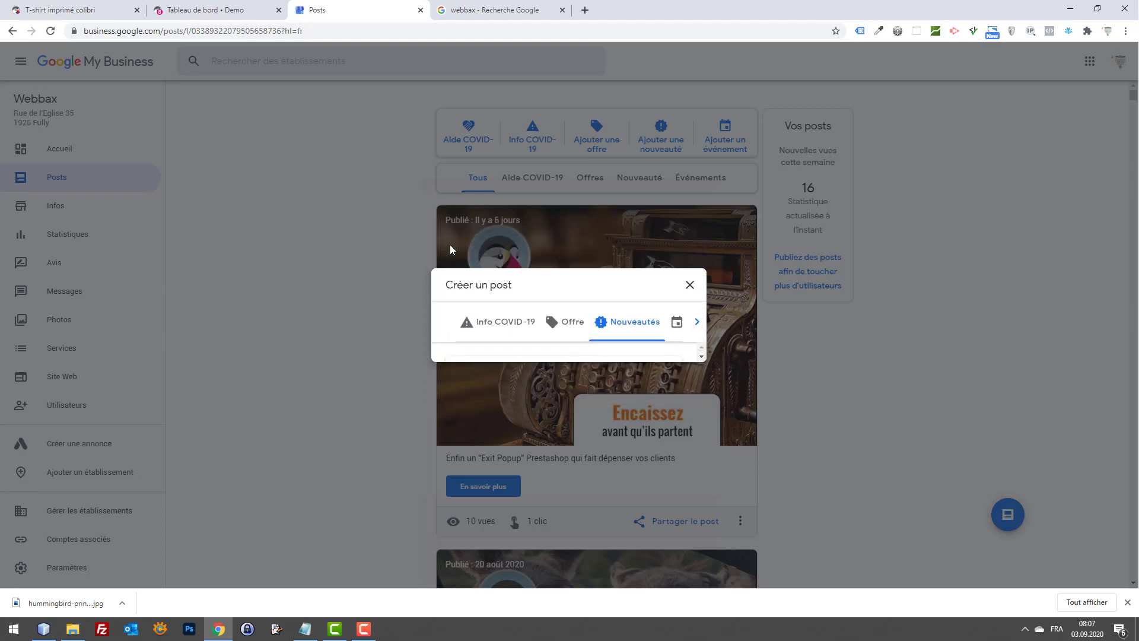
left_click(703, 161)
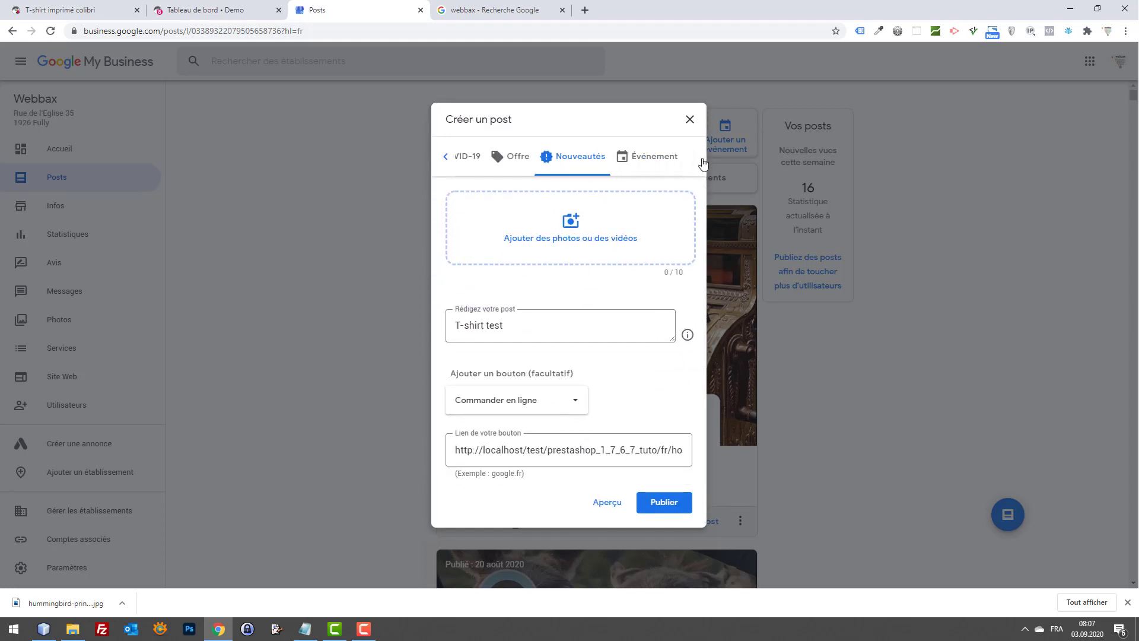
left_click(448, 159)
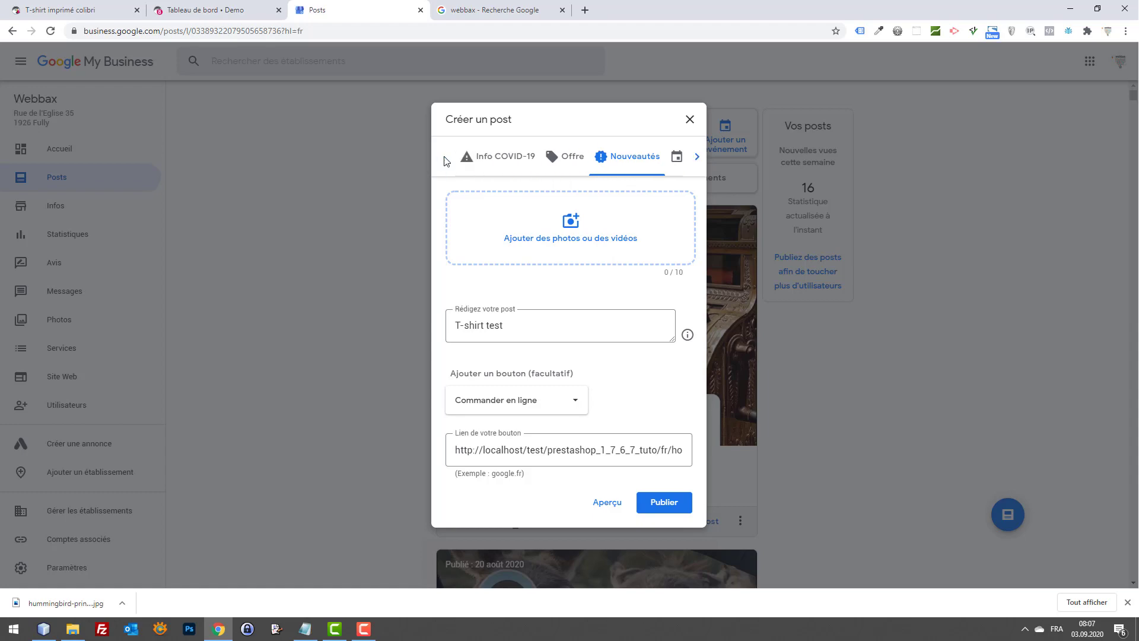
left_click(689, 119)
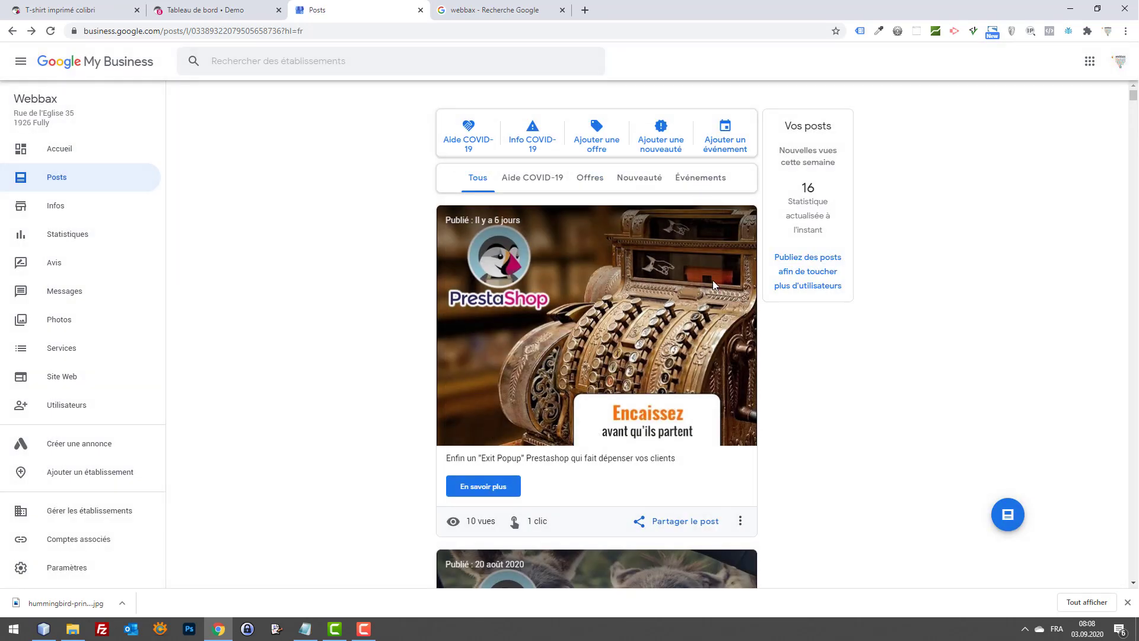
Step: Look through the published posts and the store's T-shirt page, closing the enlarged product image
scroll(713, 273, "down", 6)
scroll(713, 265, "up", 5)
left_click(71, 9)
left_click(202, 10)
left_click(392, 10)
left_click(66, 7)
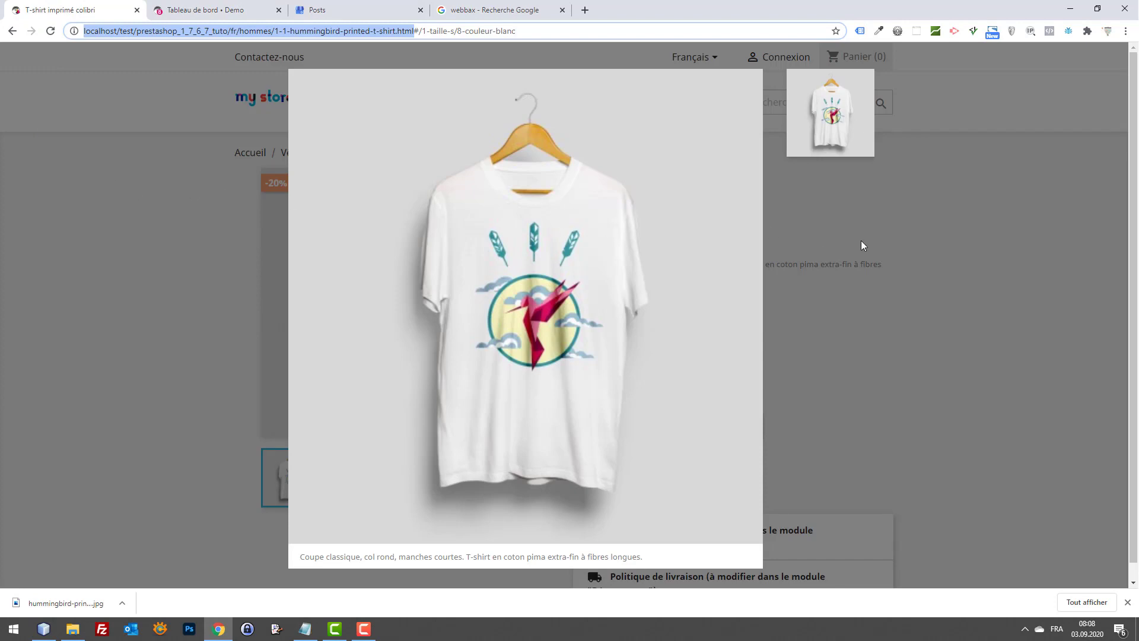
left_click(838, 265)
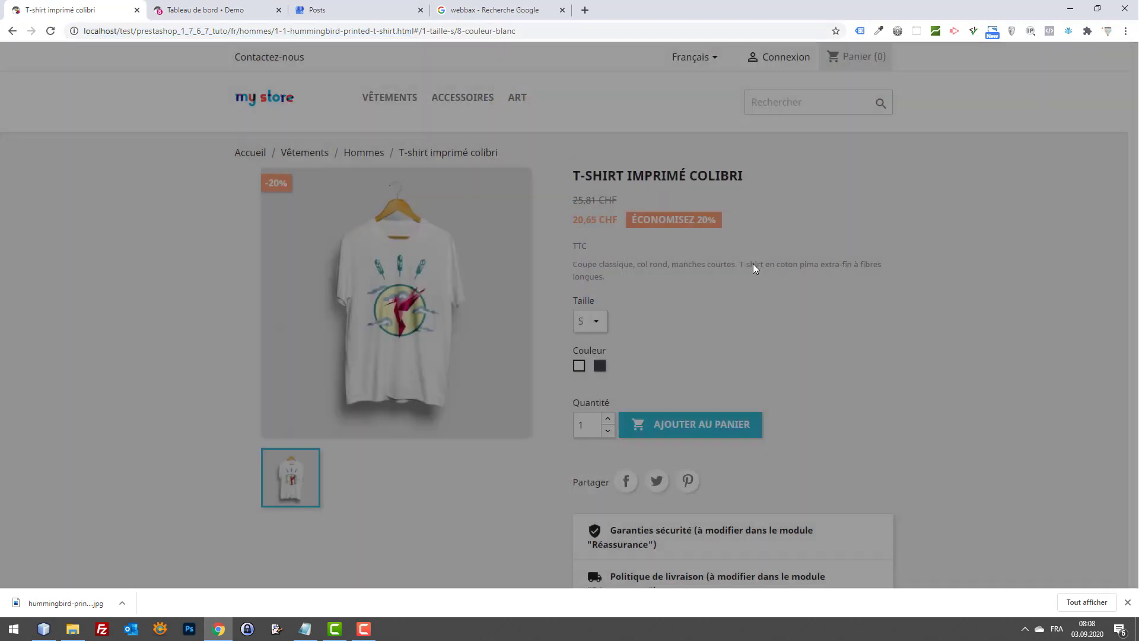
scroll(432, 312, "down", 8)
Step: Search Google in a new tab for "webbax blog prestasohp" and view the "Ajoutez un super blog à Prestashop" article
key("ctrl+t")
type("w")
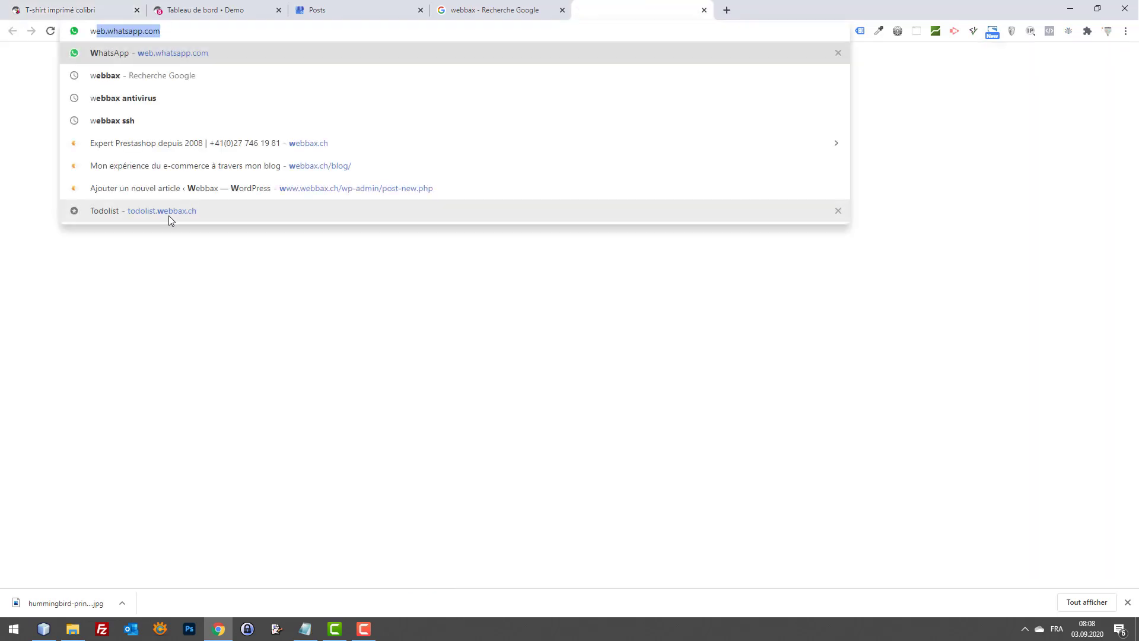
type("ebbax blog prestasohp")
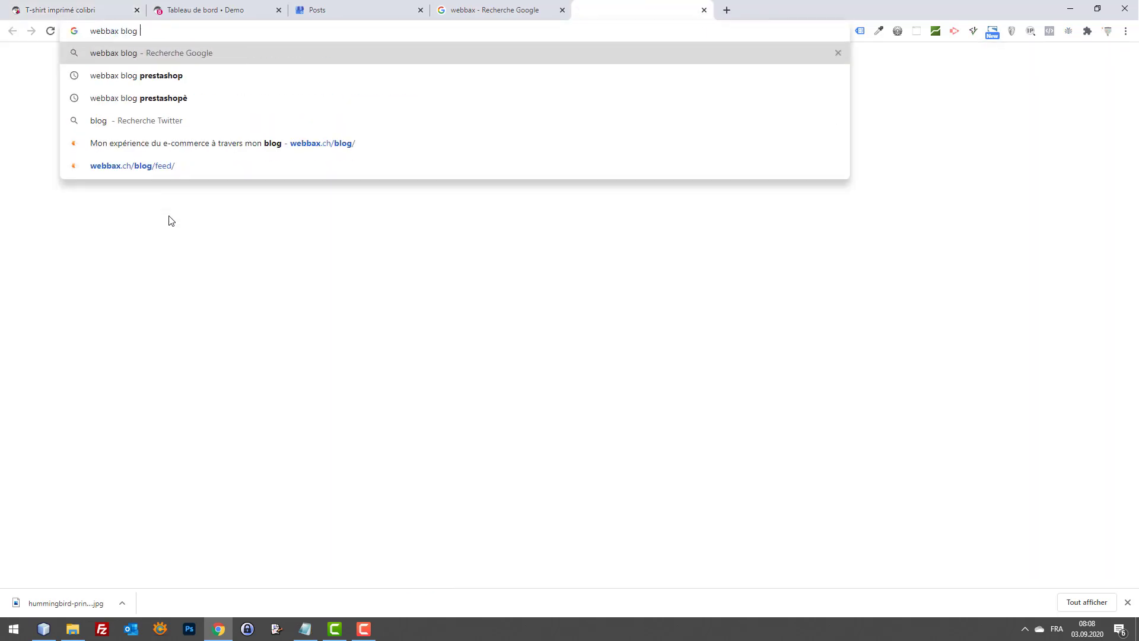
key("Return")
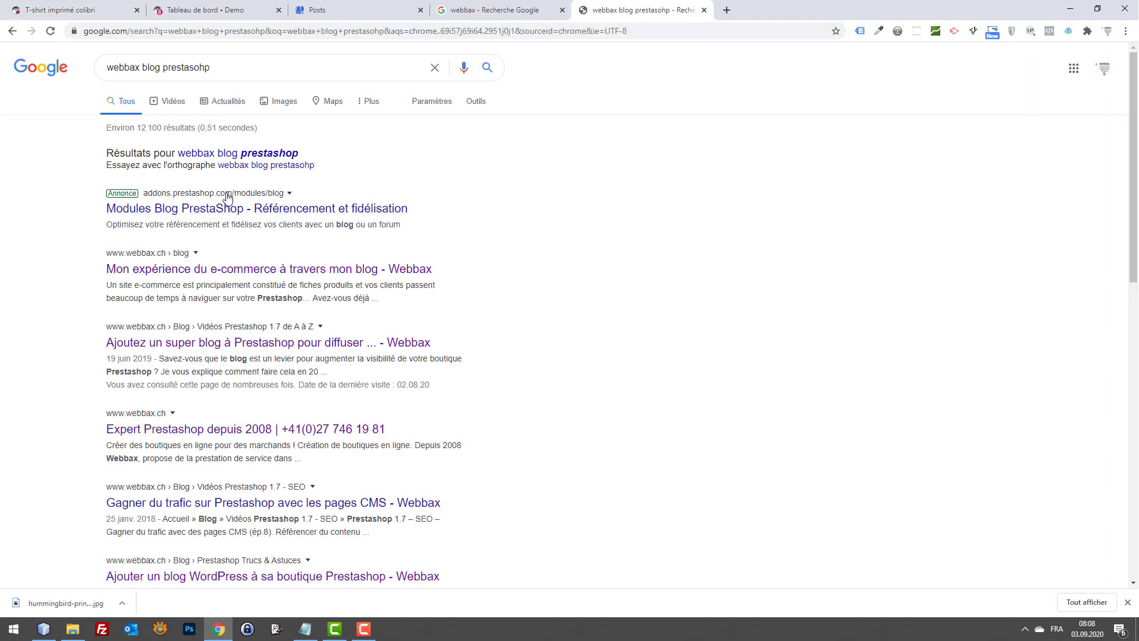
left_click(235, 341)
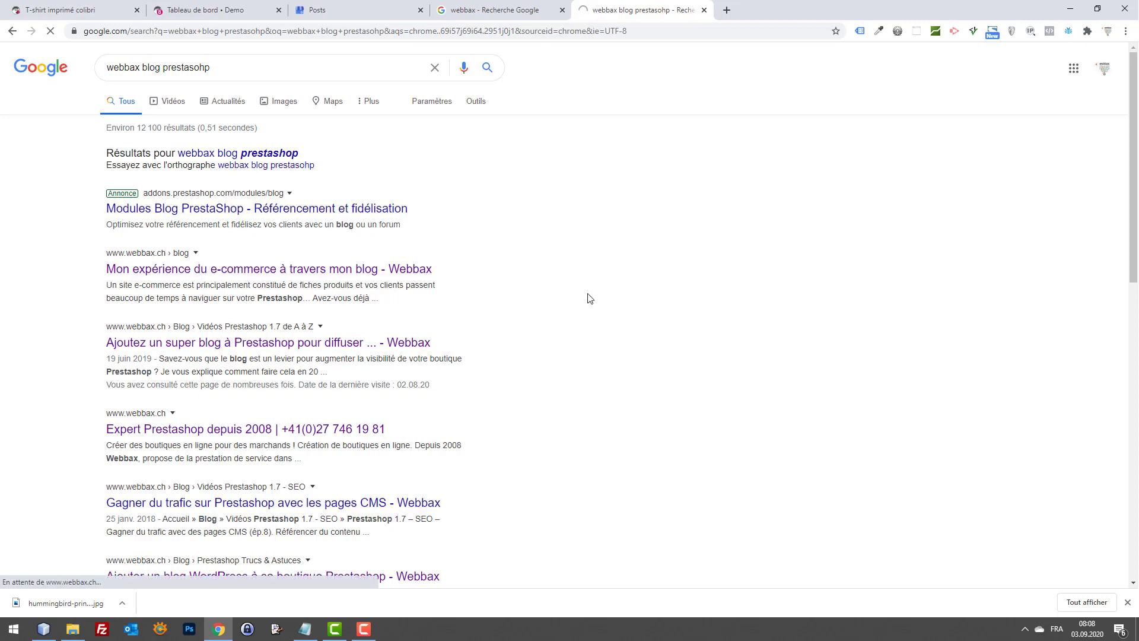
scroll(451, 253, "down", 4)
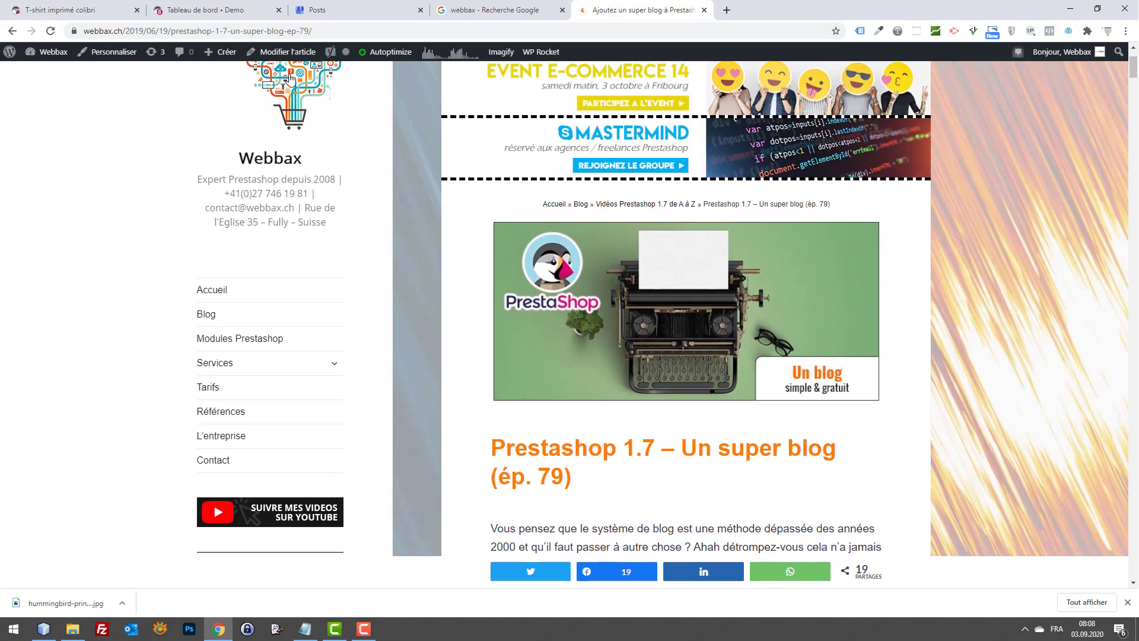
Step: Search for "webbax pages cms", view the "Prestashop 1.7 – Optimiser les pages CMS (ép.18)" article, and close its browser tab
left_click(162, 32)
type("er")
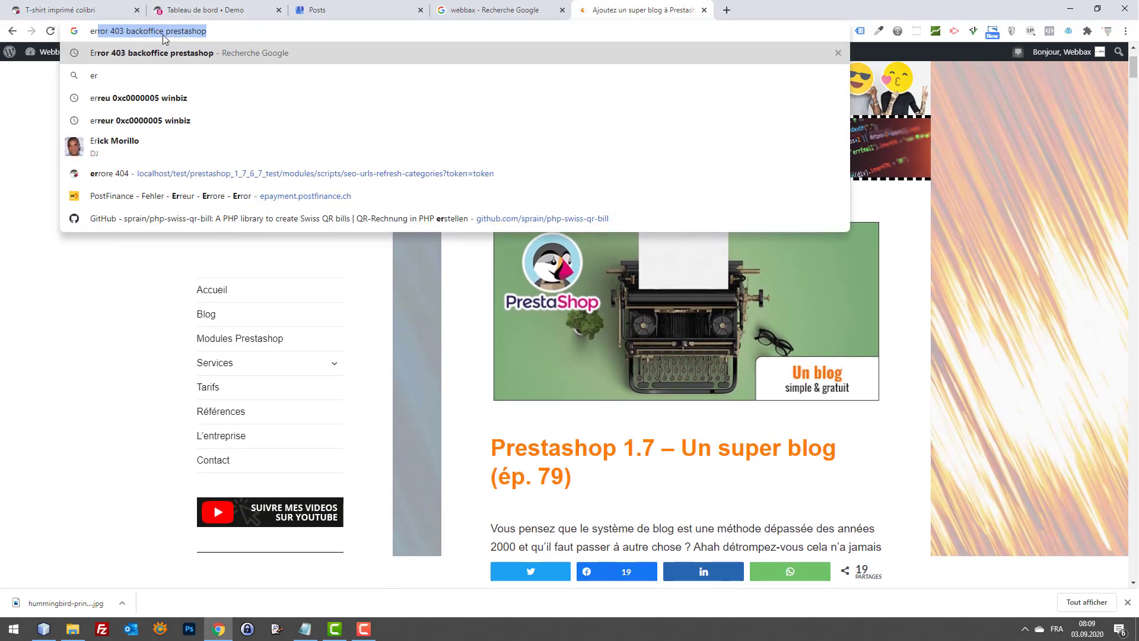
key("BackSpace")
key("BackSpace")
key("BackSpace")
type("webbax pages cms")
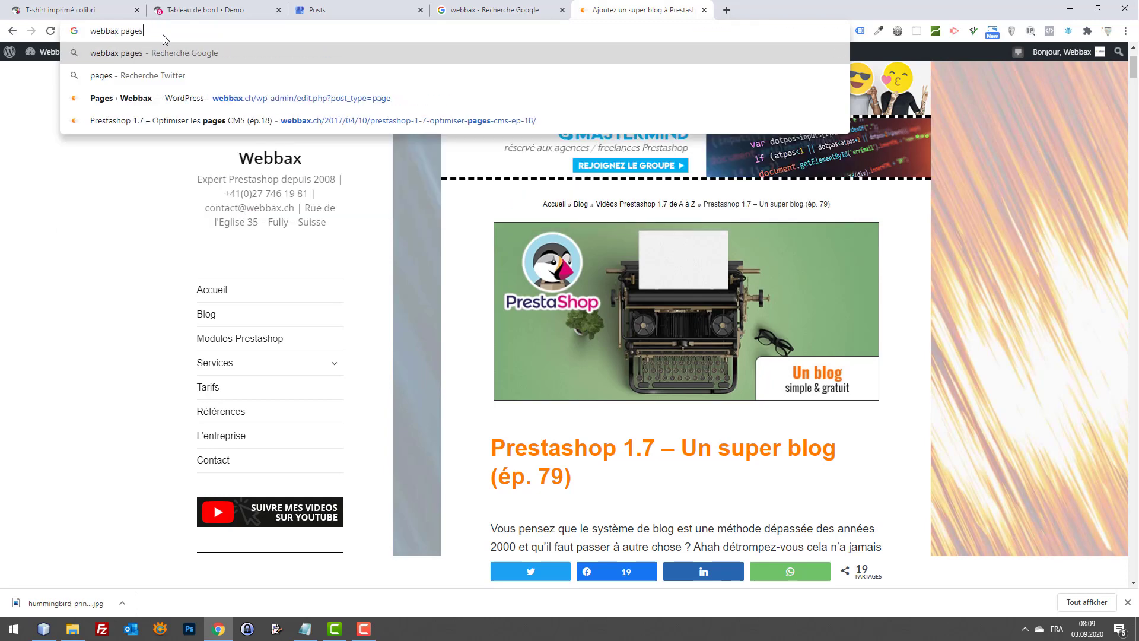
key("Return")
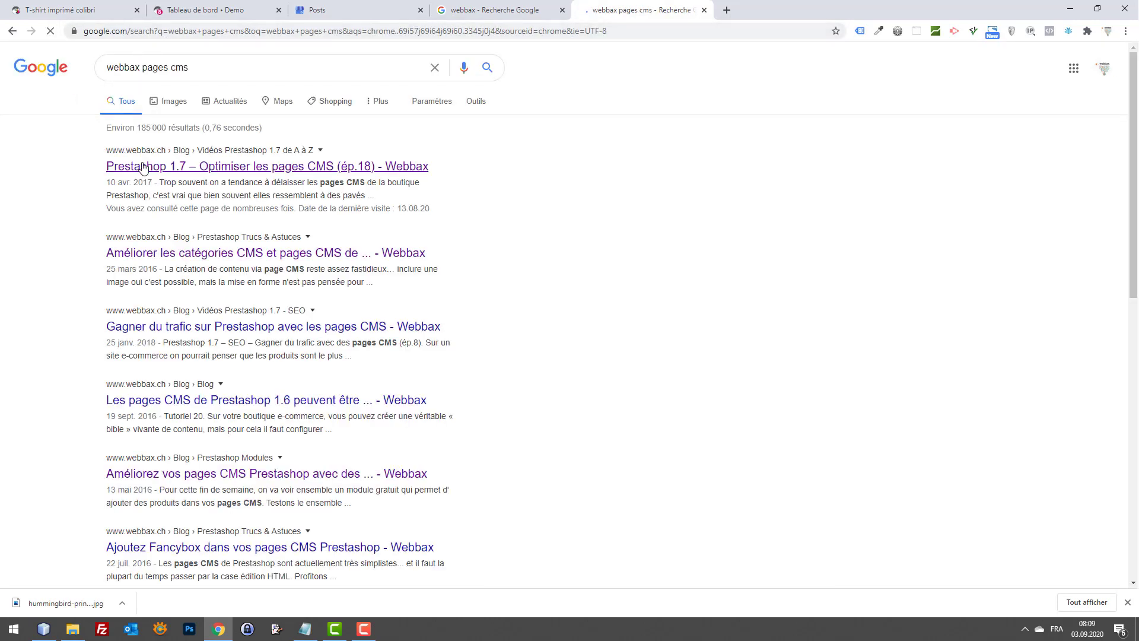
left_click(234, 176)
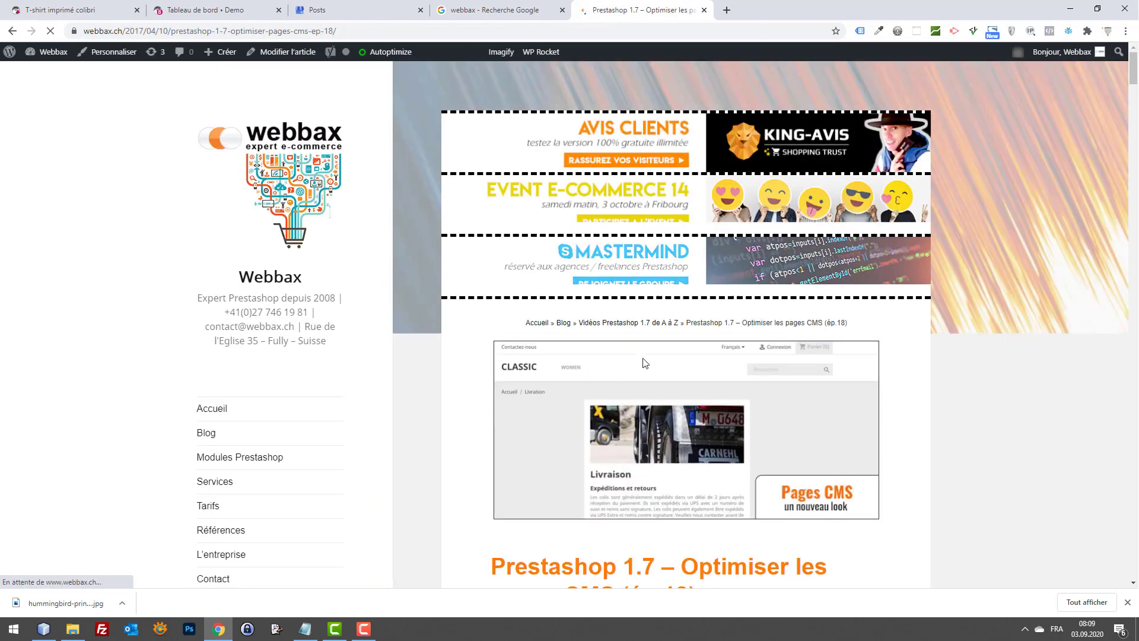
scroll(593, 249, "down", 5)
scroll(601, 272, "up", 1)
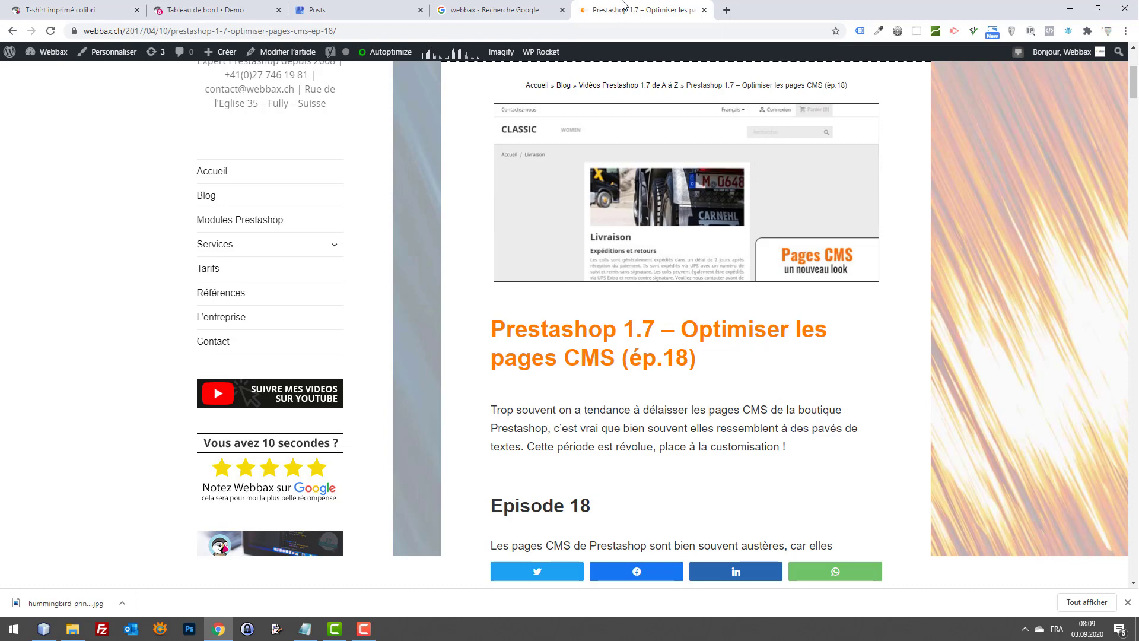
middle_click(622, 7)
Step: Revisit the store's T-shirt page and the PrestaShop dashboard, and return to the Google My Business posts
left_click(71, 4)
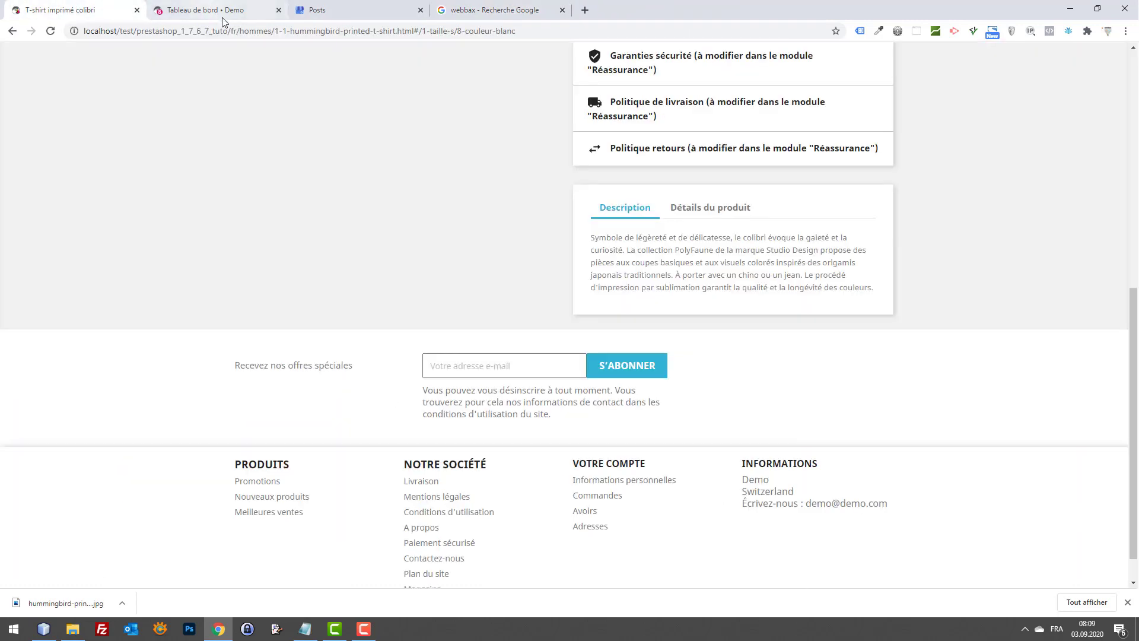
scroll(328, 237, "up", 10)
left_click(205, 9)
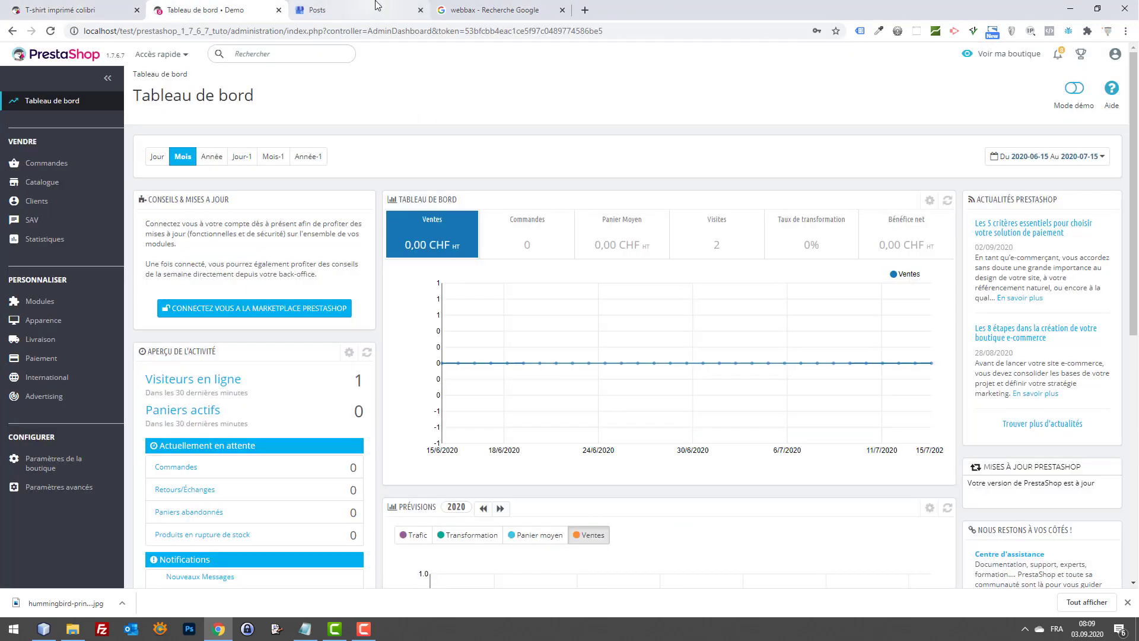
left_click(356, 9)
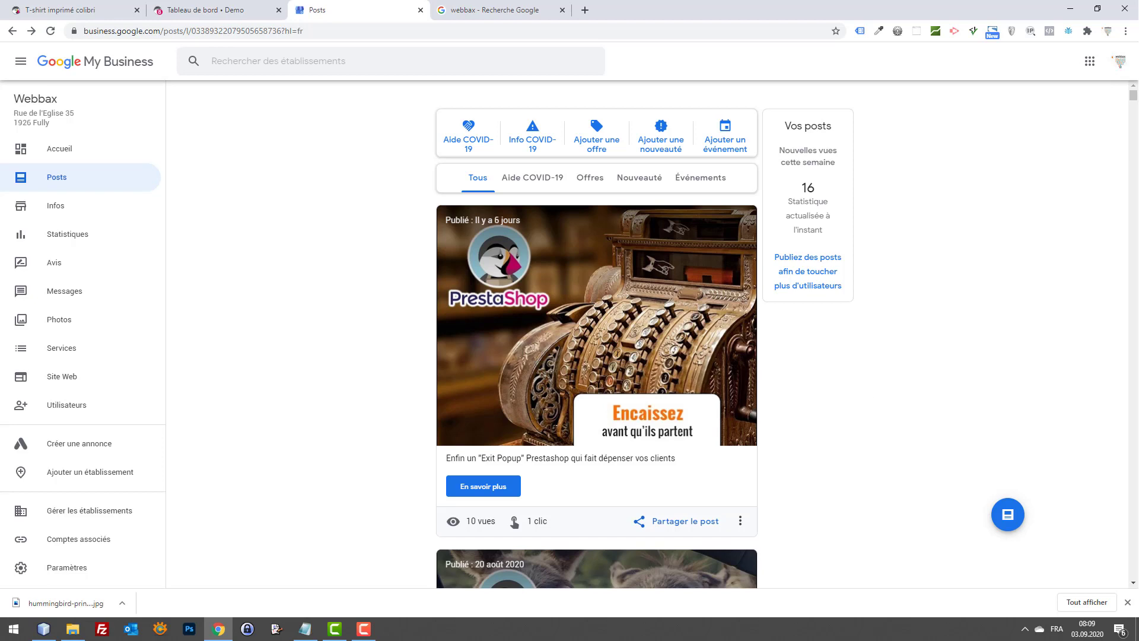
key("alt+Tab")
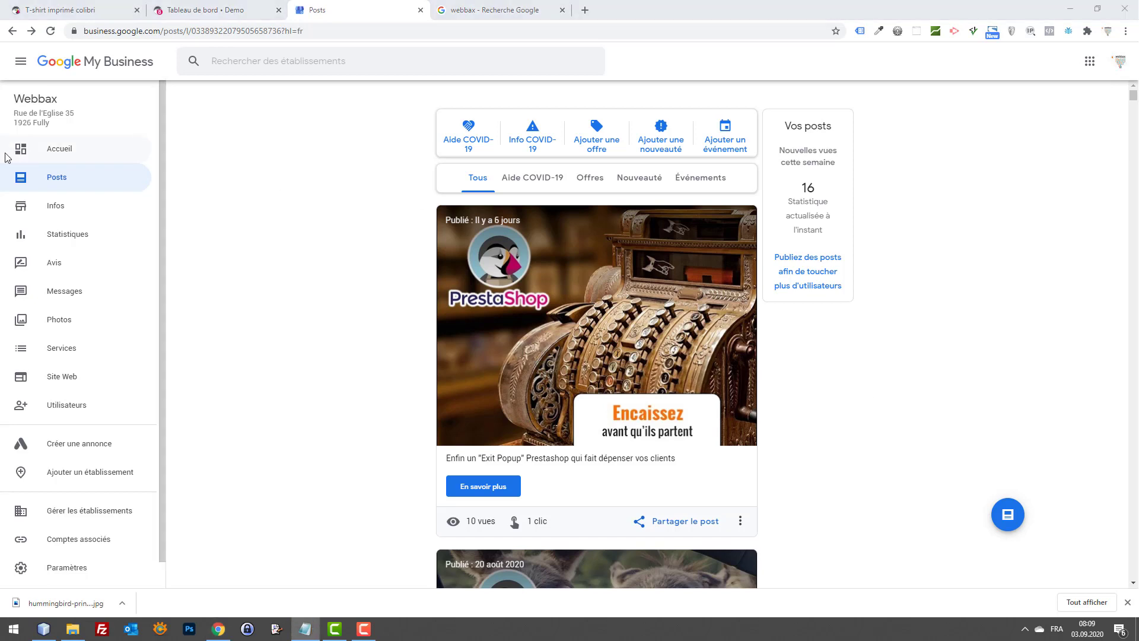
Step: Open the served areas in the business information and add Genève and Lausanne, Suisse
left_click(56, 212)
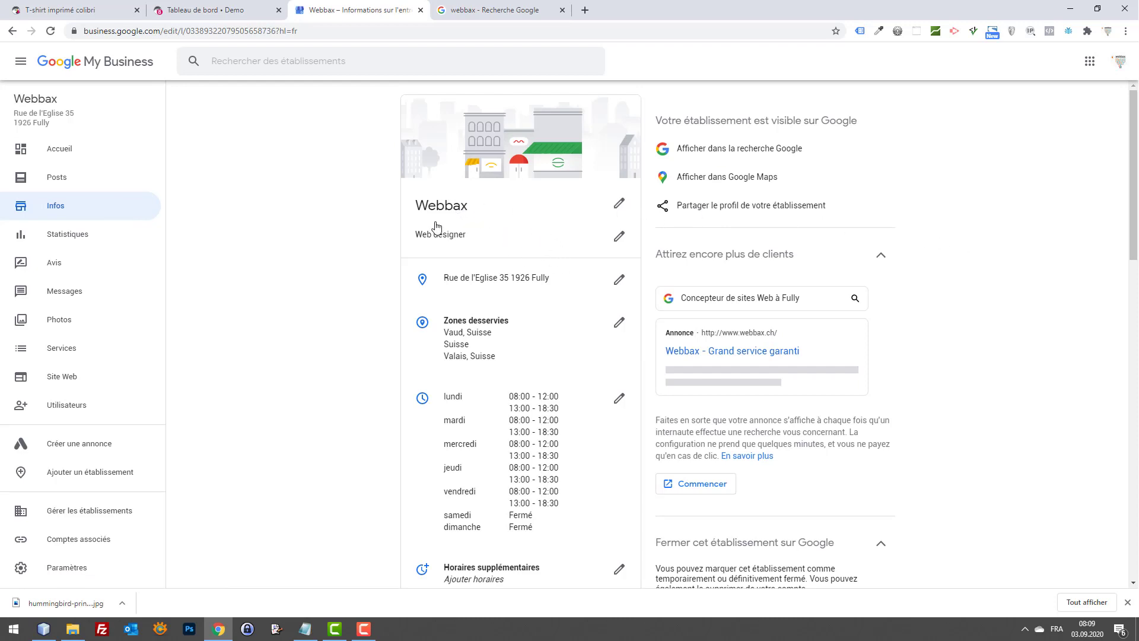
scroll(491, 231, "down", 2)
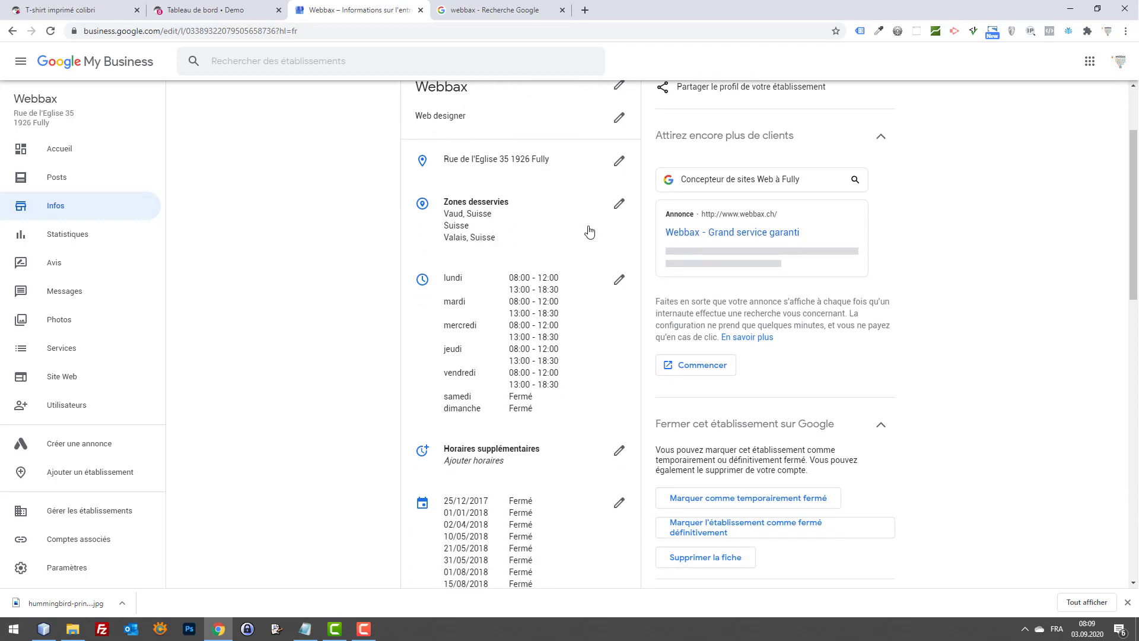
left_click(619, 207)
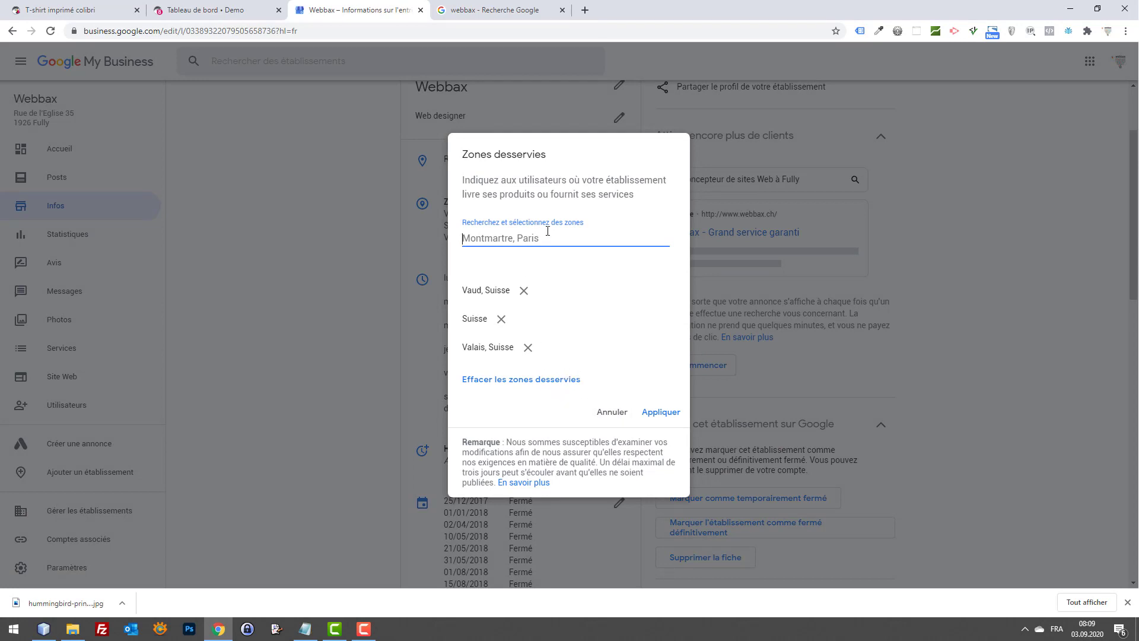
type("Genè")
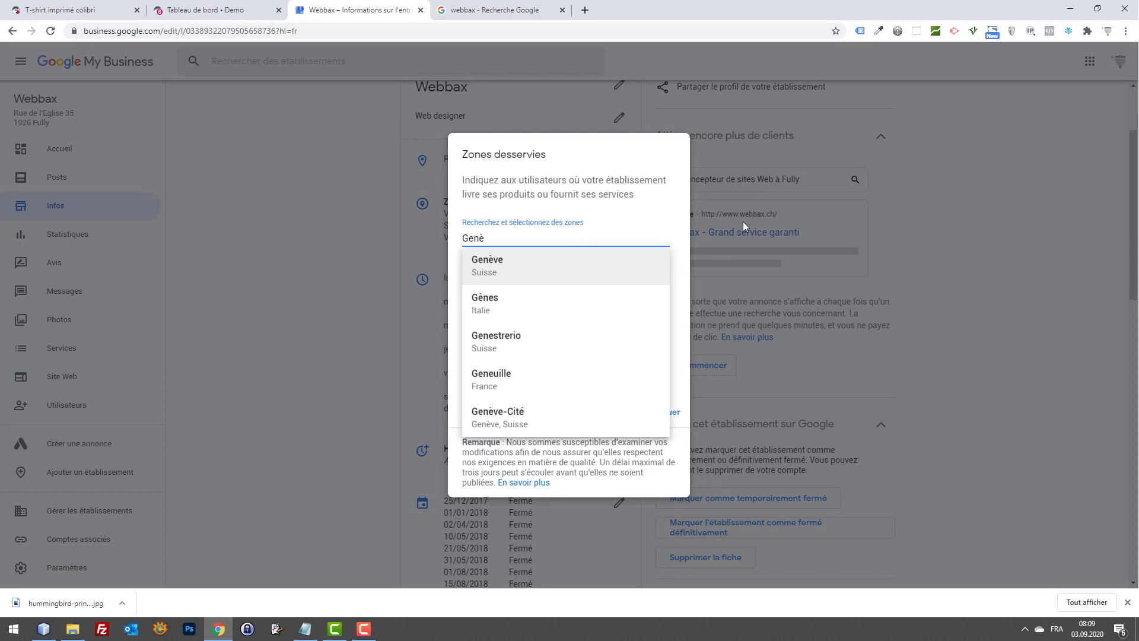
left_click(576, 266)
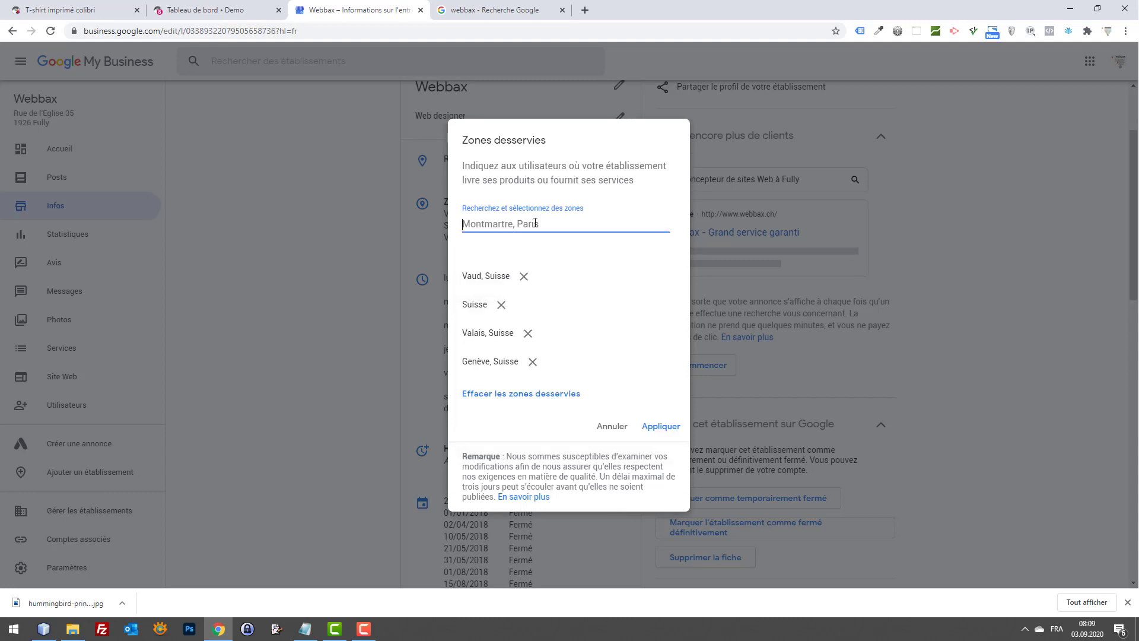
type("Lausann")
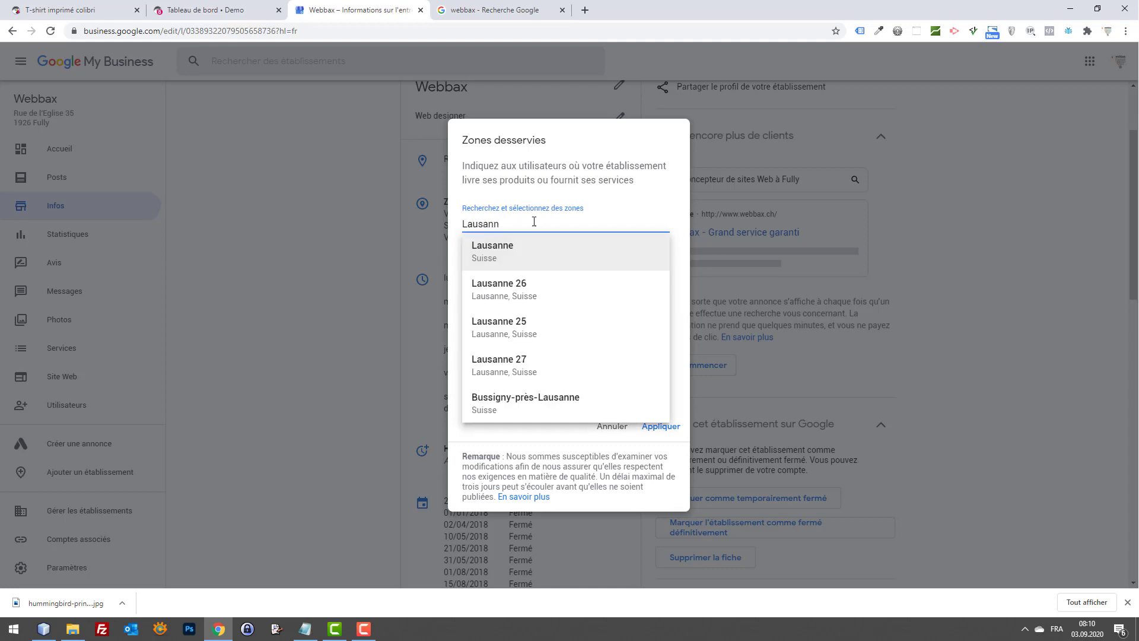
key("Return")
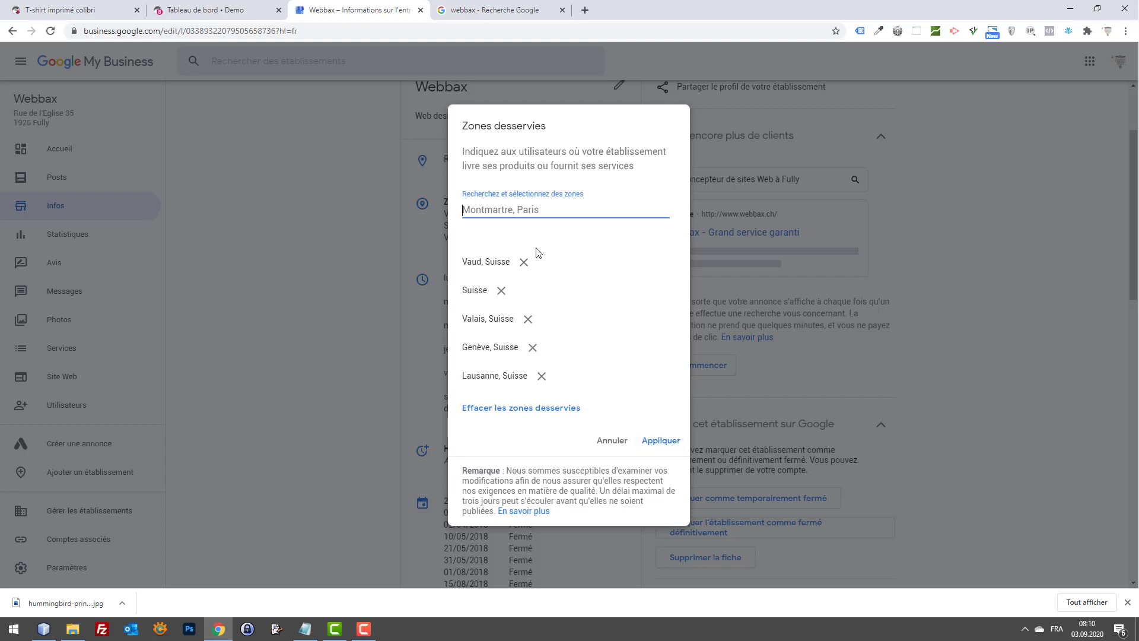
Step: Add Sion and Sierre, Suisse, to the served areas and apply the changes
type("Sion")
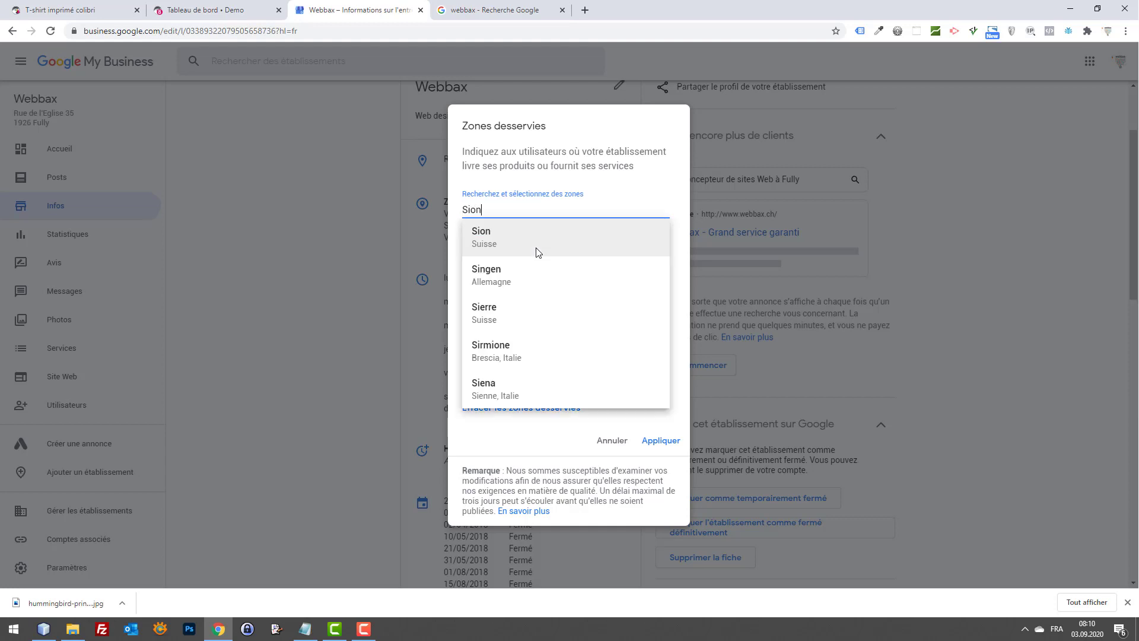
left_click(536, 252)
type("Sière")
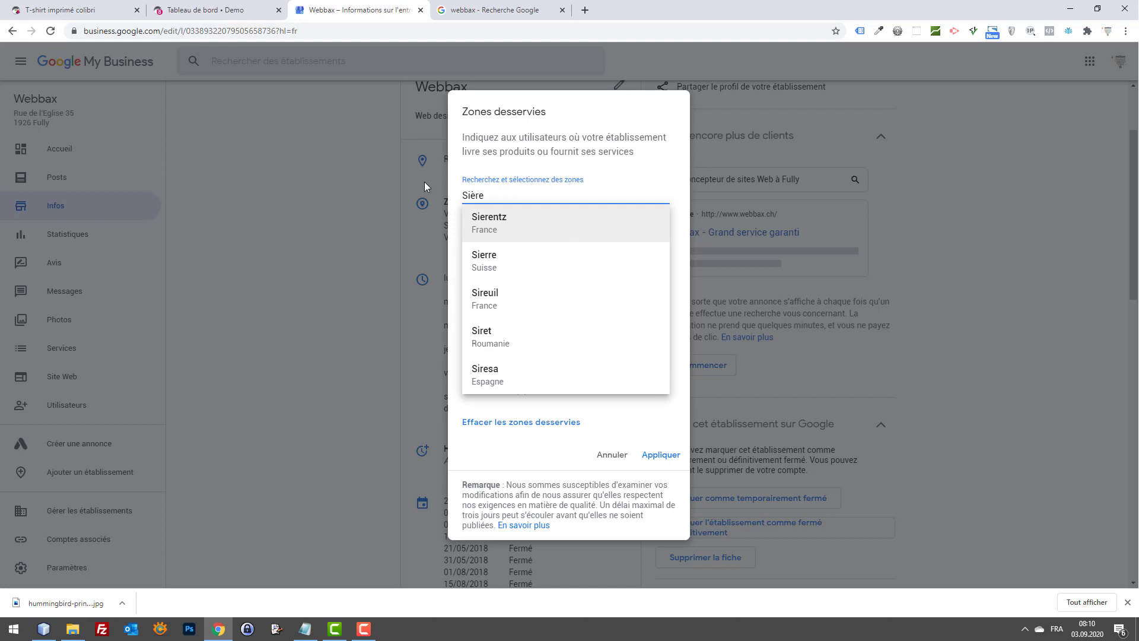
key("Down")
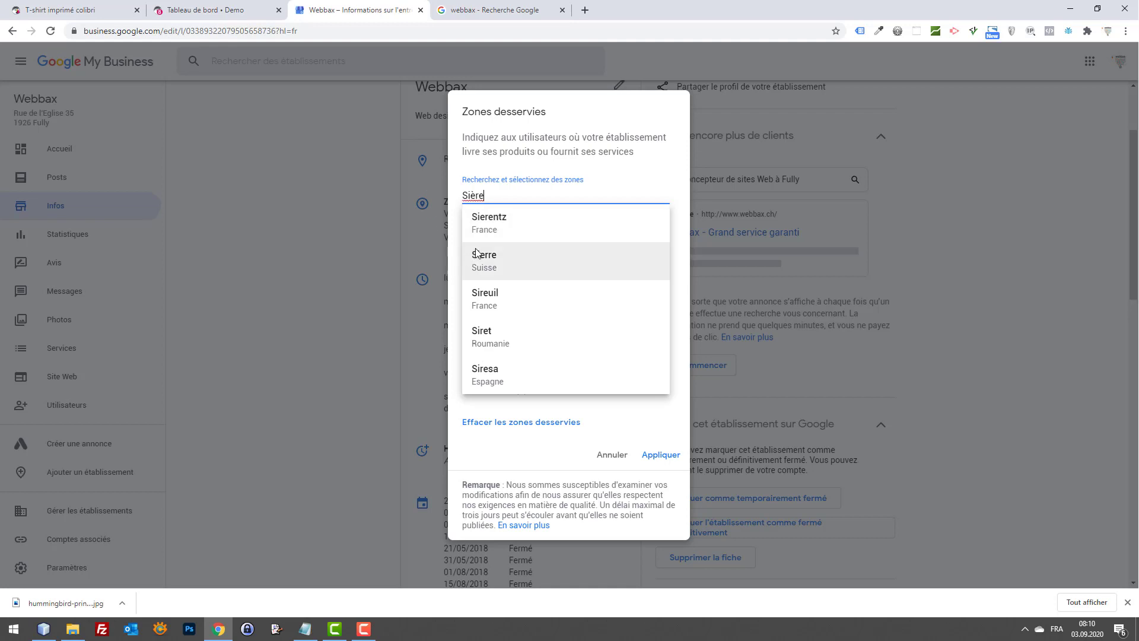
key("Return")
key("ctrl+a")
type("Sion")
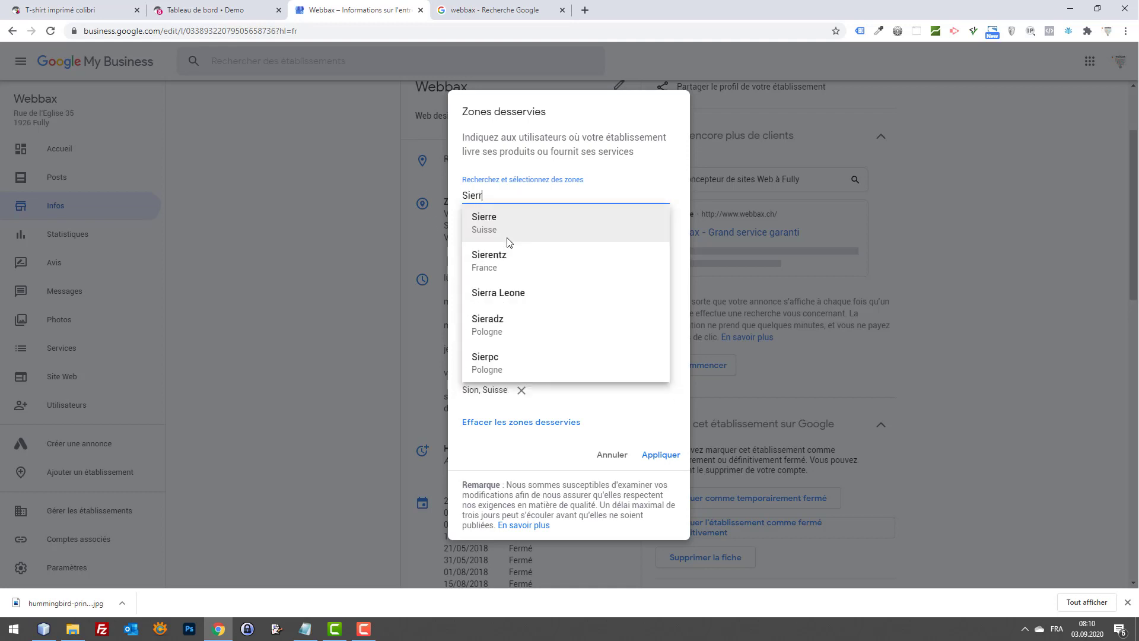
left_click(508, 242)
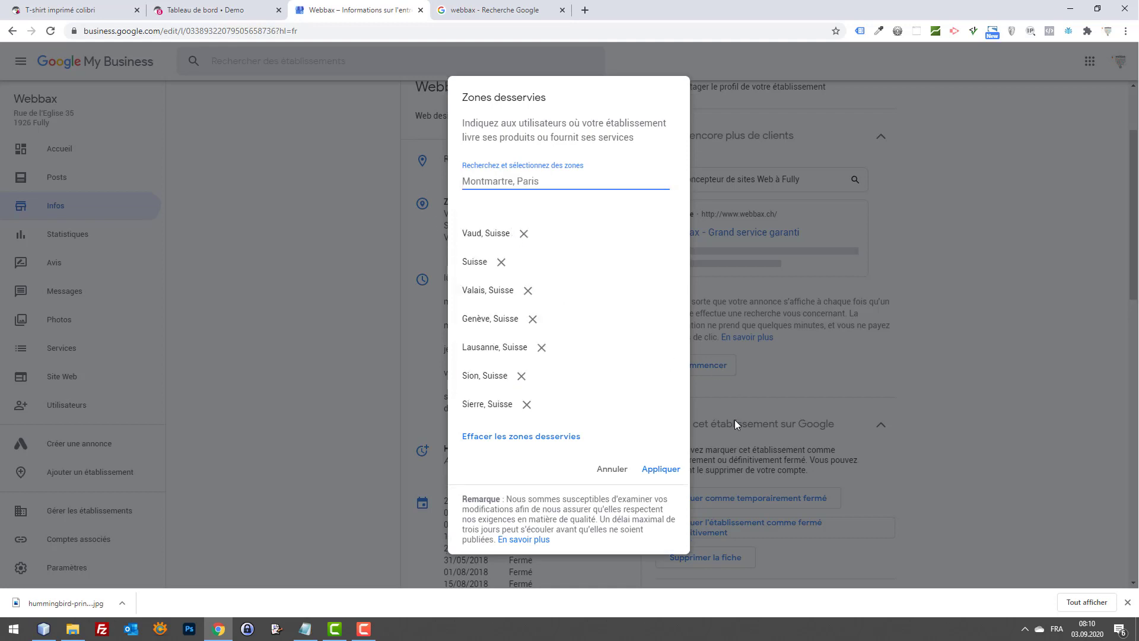
left_click(655, 470)
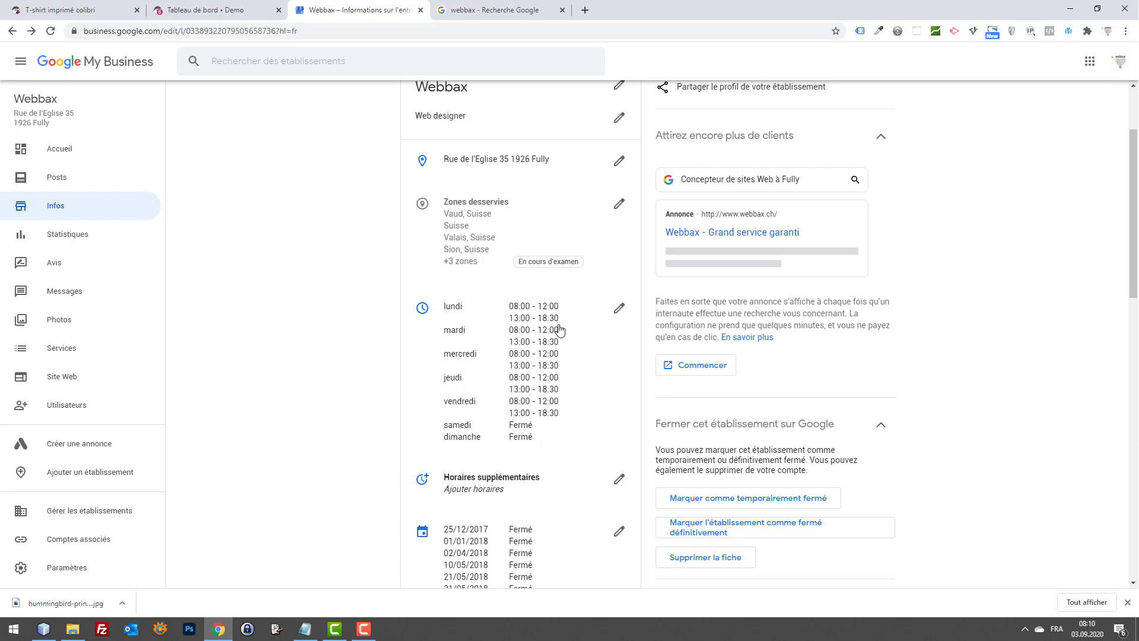
Step: Set the short profile name to the suggested "Webbax" and apply it
scroll(540, 356, "down", 4)
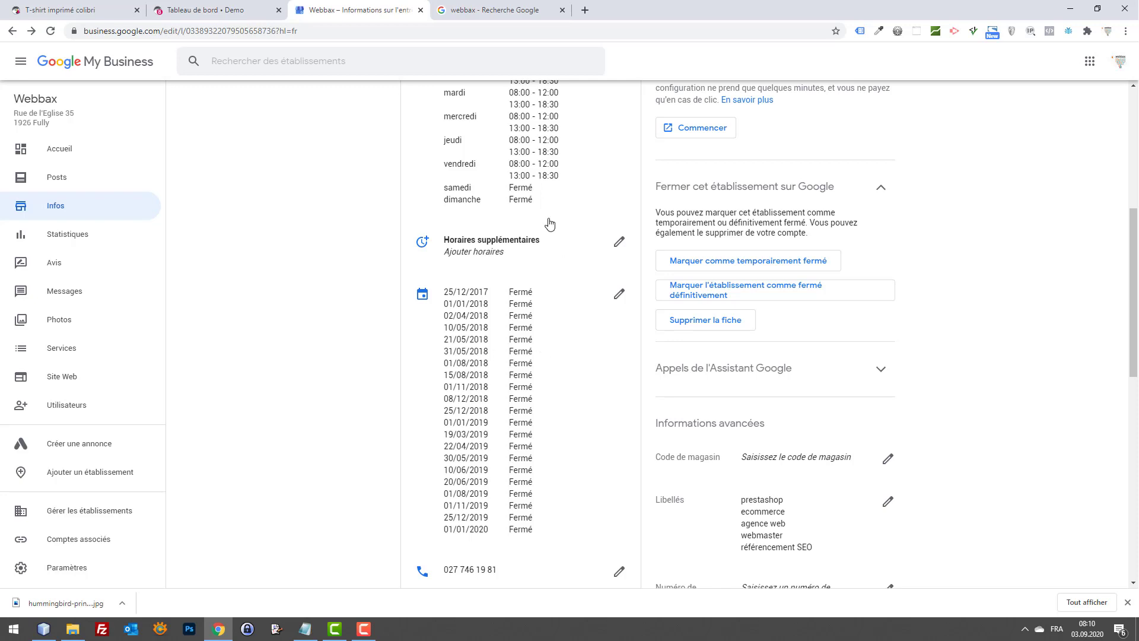
scroll(565, 437, "down", 2)
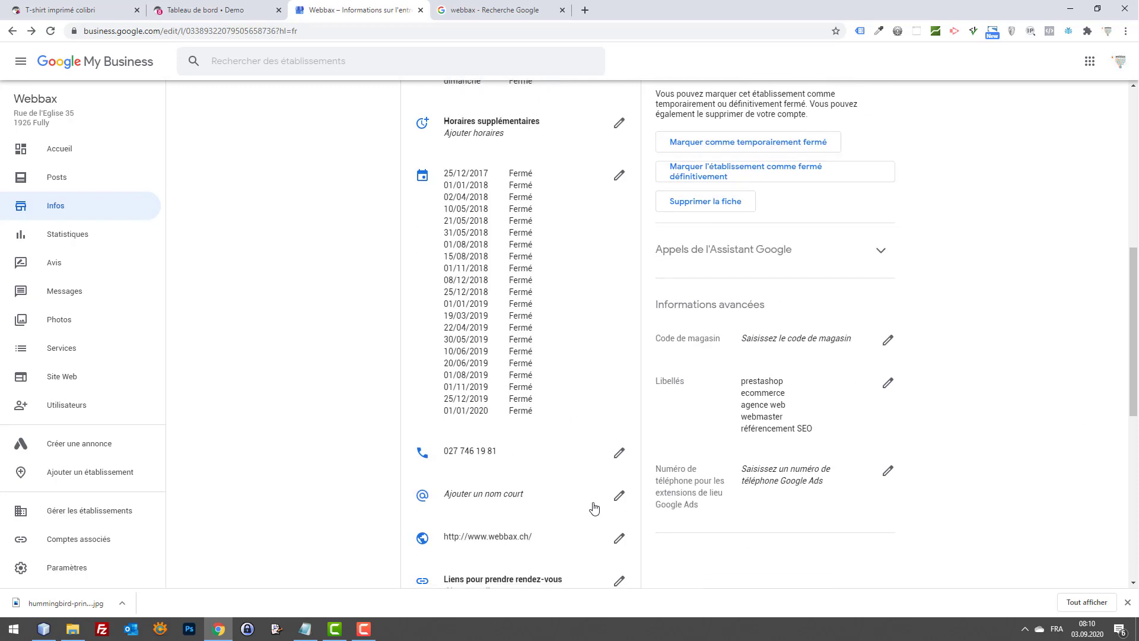
left_click(619, 497)
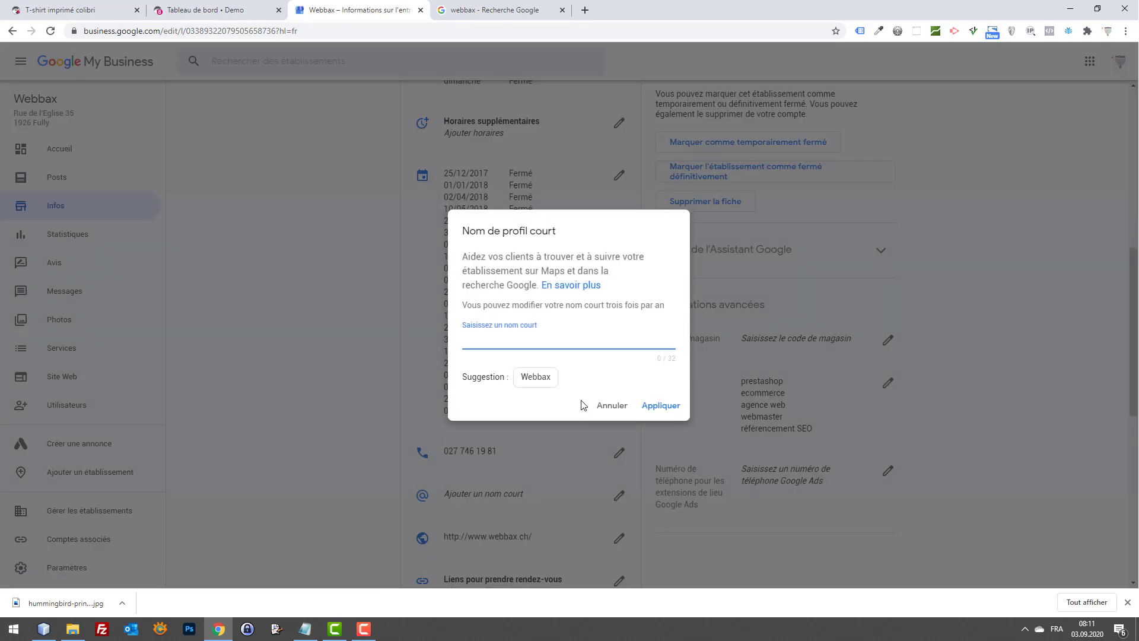
left_click(610, 408)
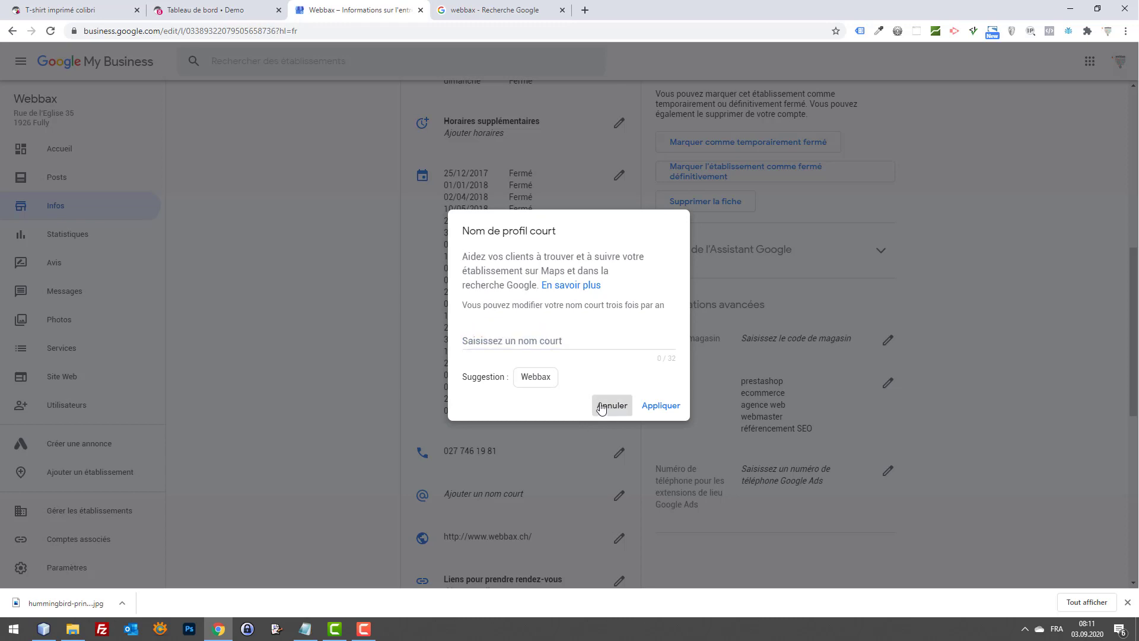
left_click(535, 381)
left_click(655, 406)
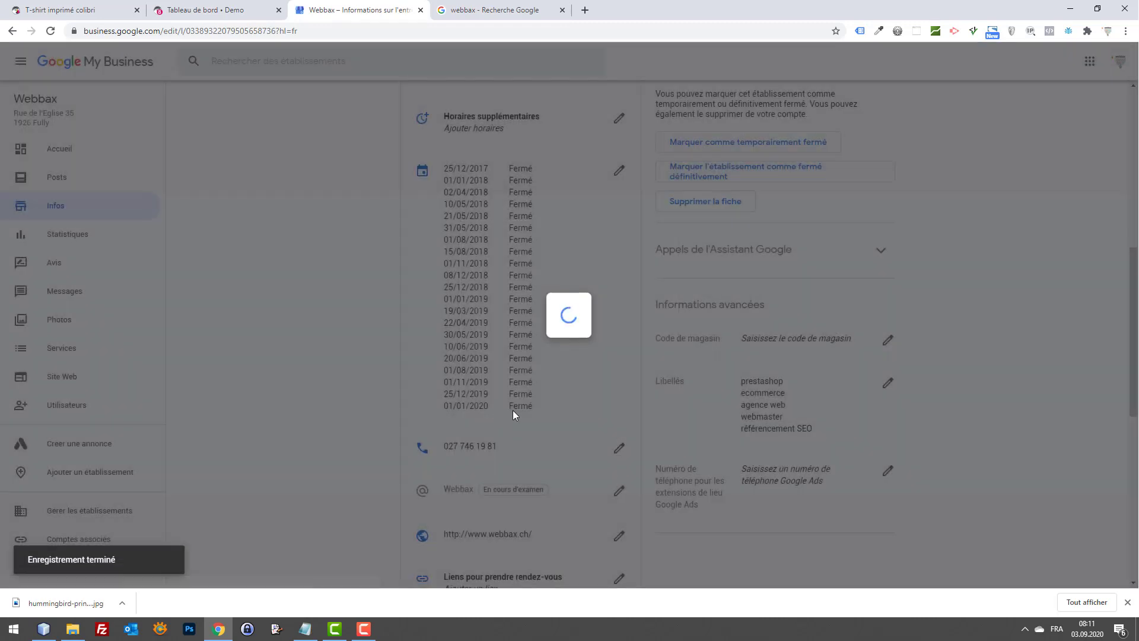
left_click(1019, 304)
Step: View the services list, the custom service form and the "Création site e-commerce Prestashop" details, closing each form without saving
scroll(1020, 307, "down", 2)
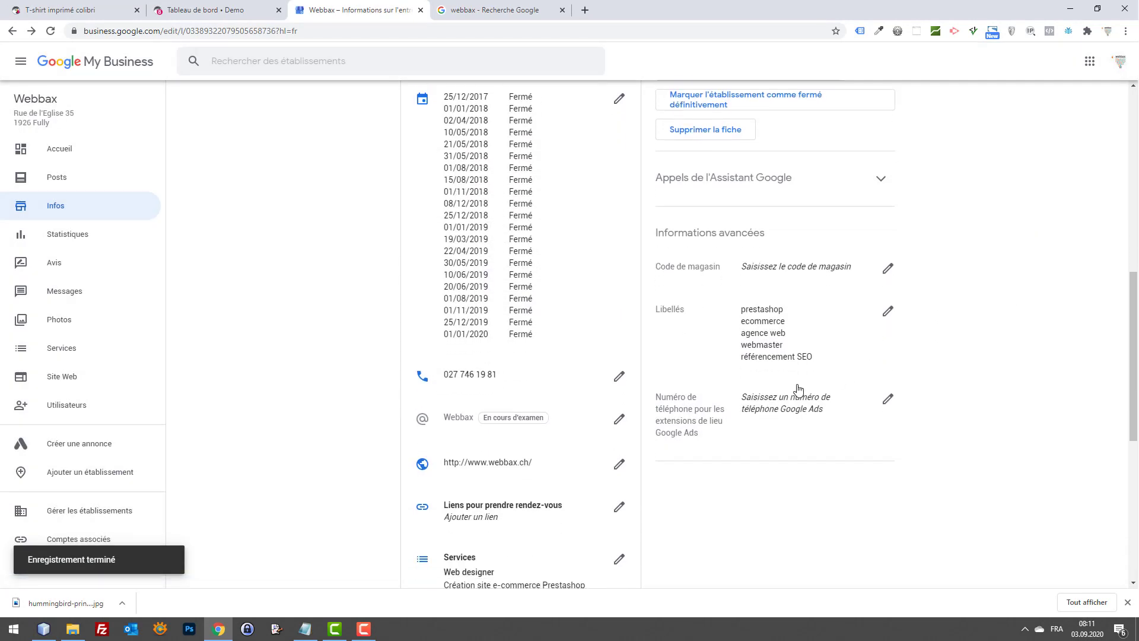
scroll(674, 435, "down", 2)
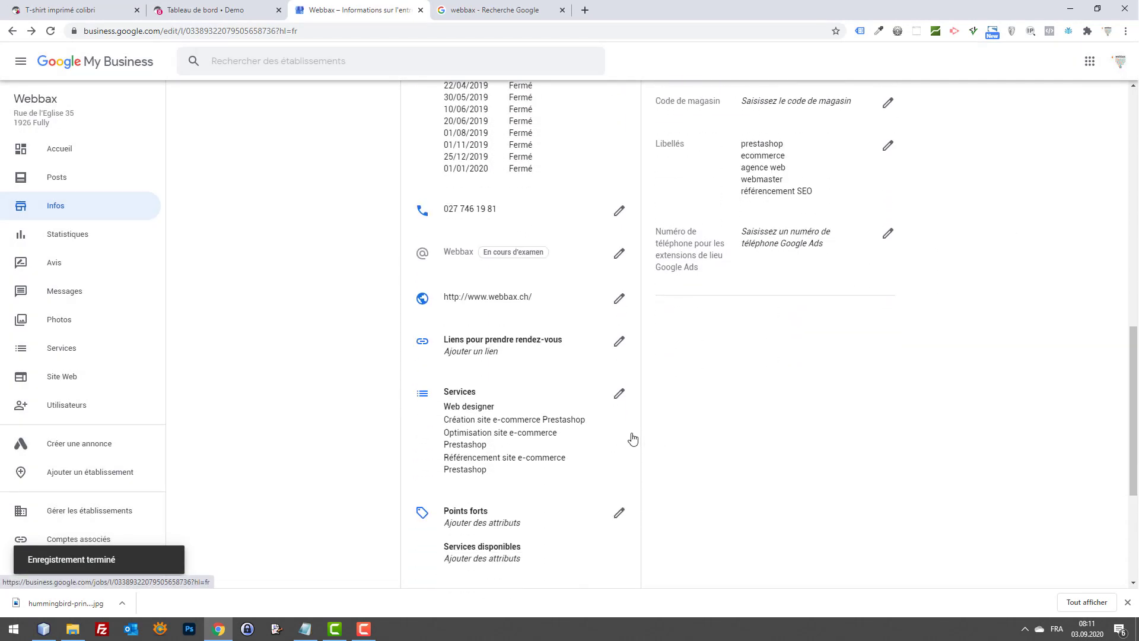
left_click(617, 395)
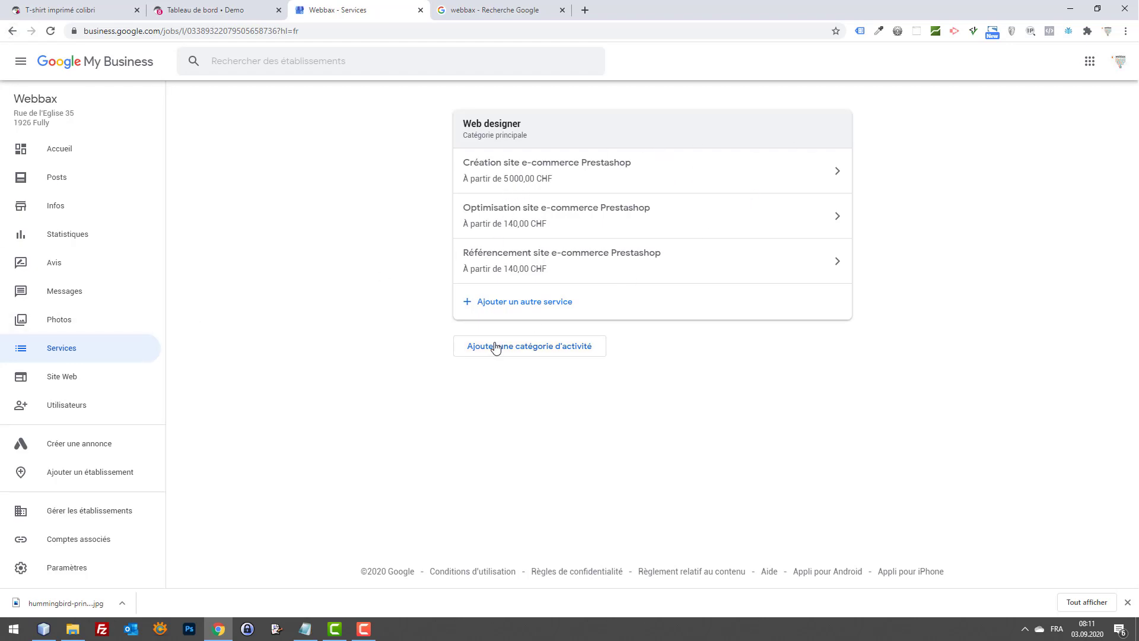
left_click(515, 303)
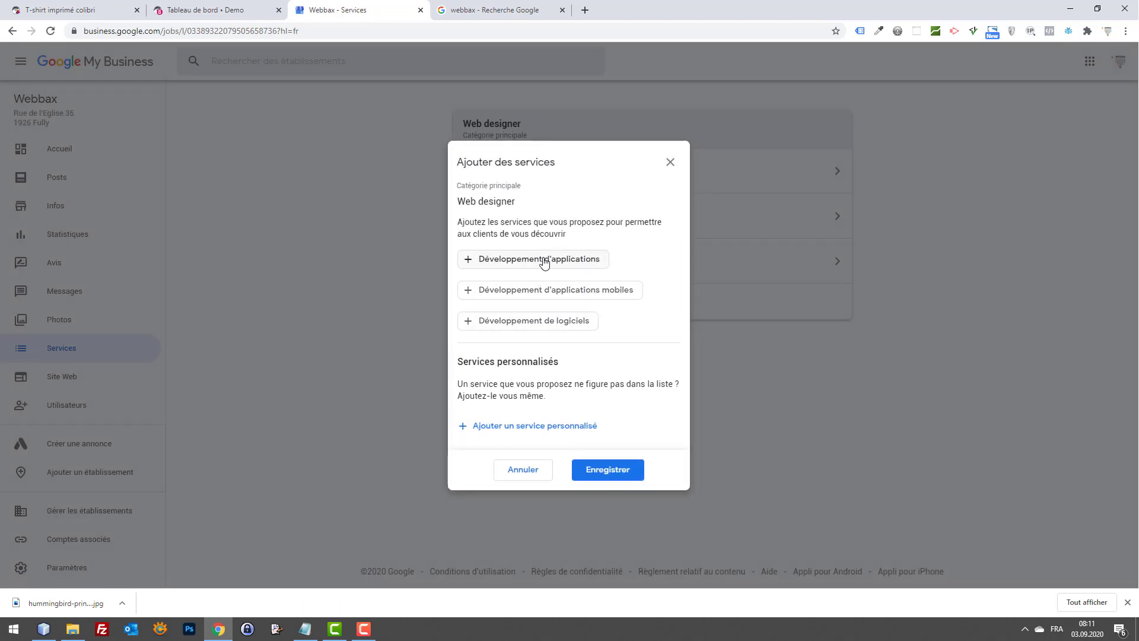
left_click(542, 425)
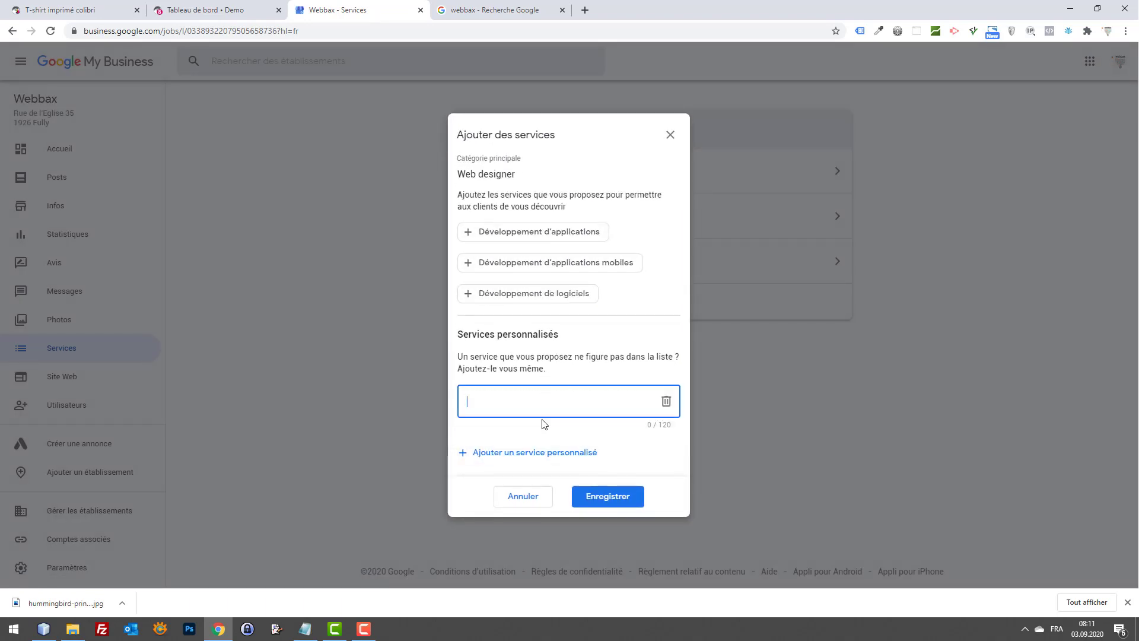
left_click(538, 498)
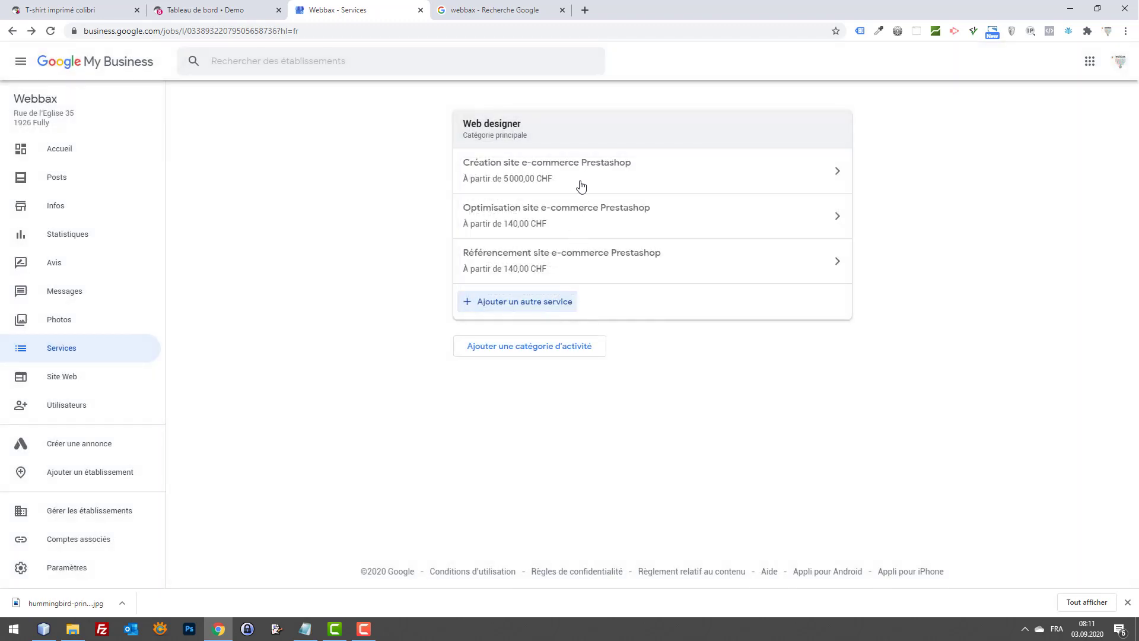
left_click(580, 186)
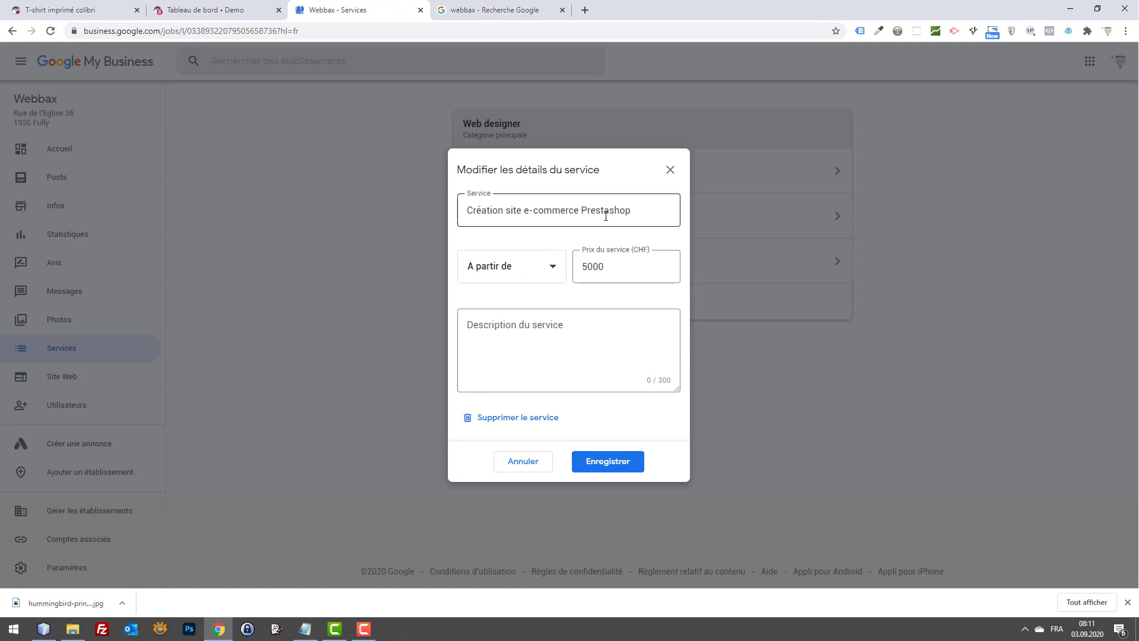
left_click(667, 174)
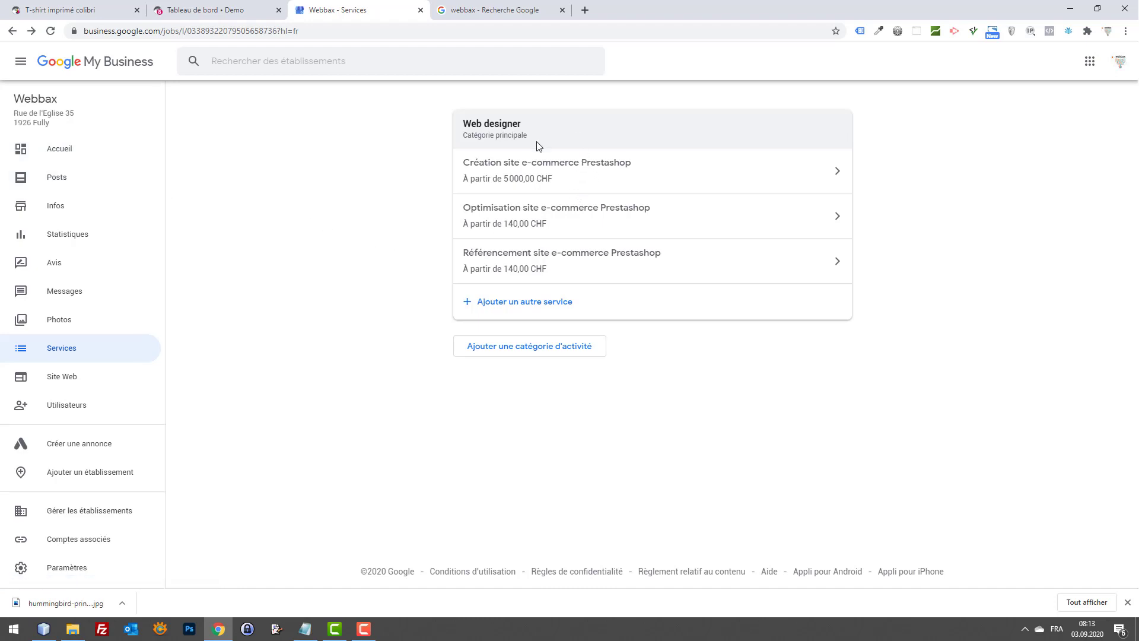
Step: Return to the business information page and review its entries from the opening hours and labels down to the description
left_click(67, 162)
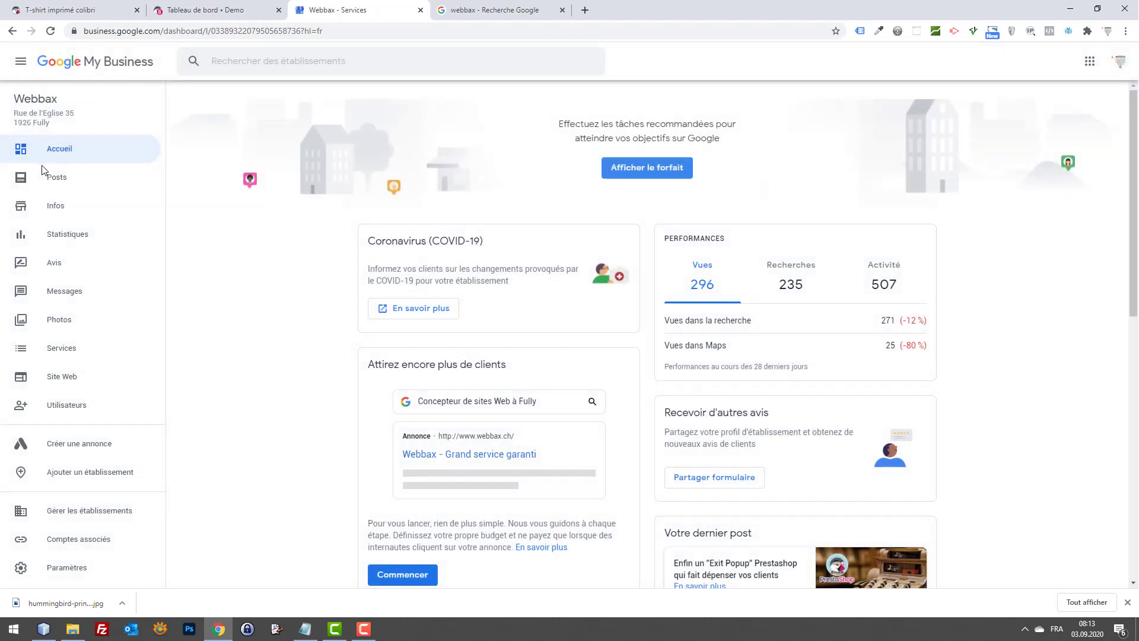
left_click(73, 210)
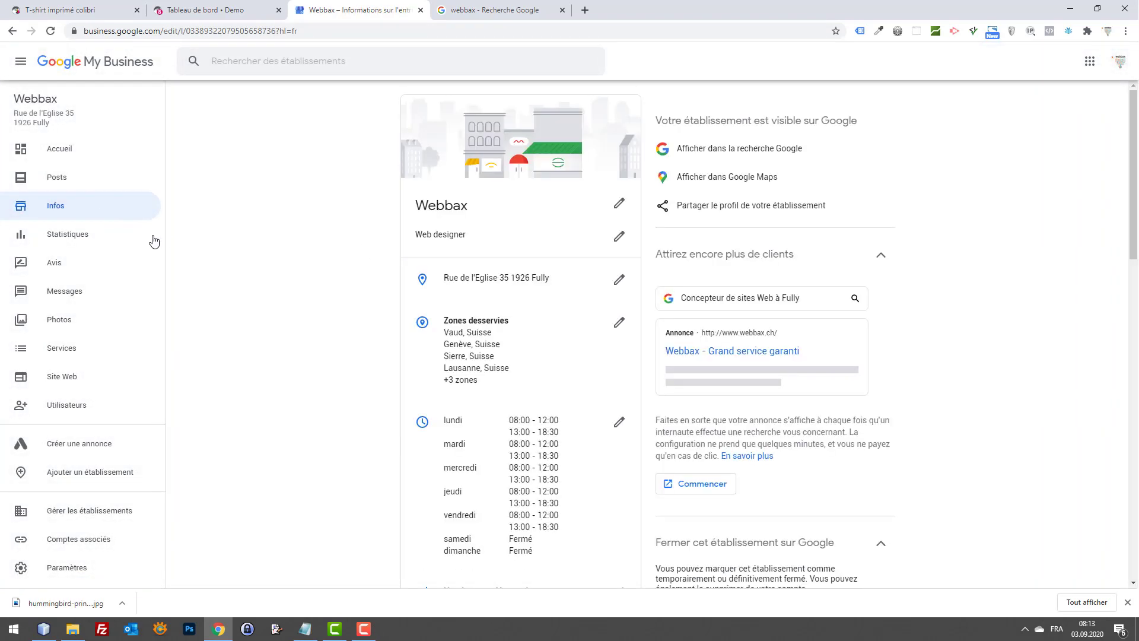
scroll(534, 270, "down", 4)
scroll(610, 307, "down", 5)
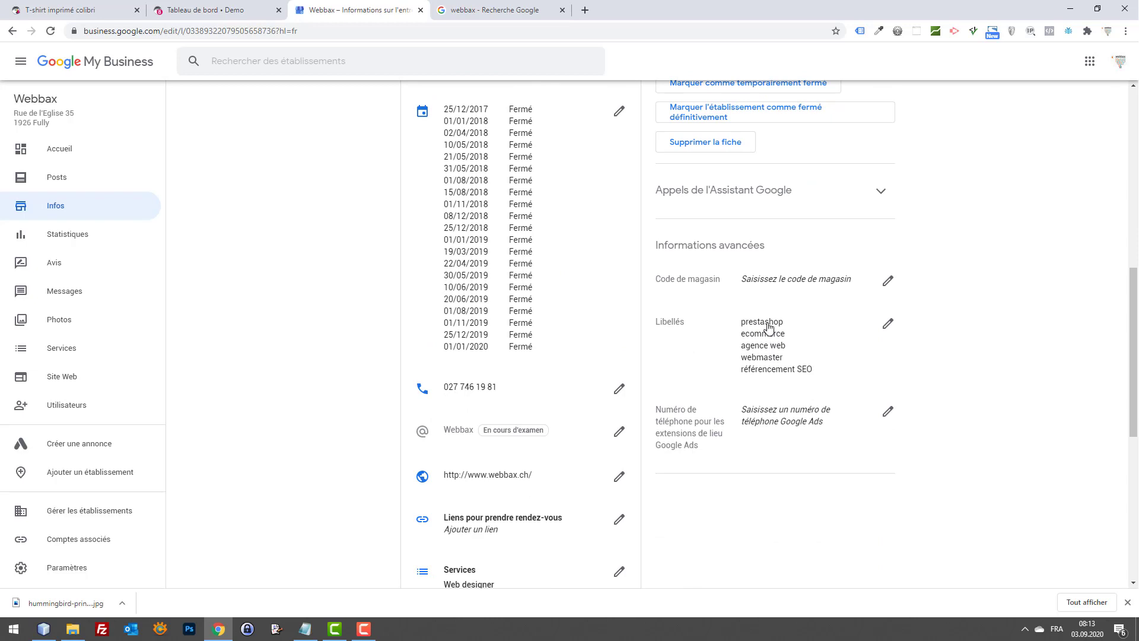
scroll(839, 337, "up", 2)
scroll(839, 336, "up", 1)
scroll(869, 350, "down", 10)
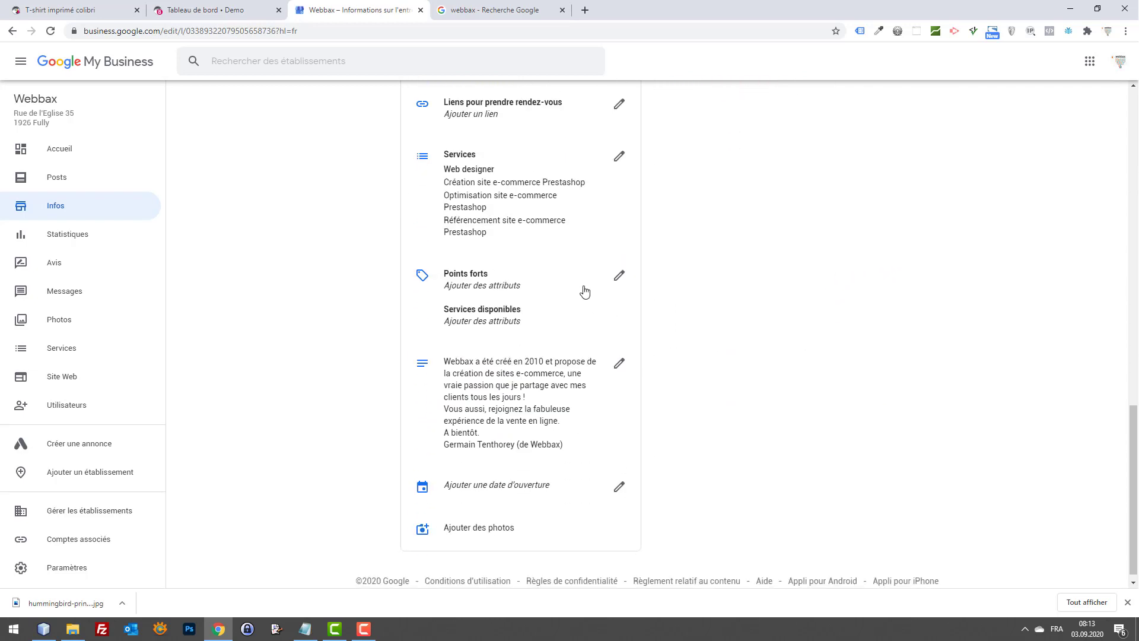
Step: Examine the attributes offered for highlights and available services, cancelling without adding any, and look over the business description
left_click(619, 276)
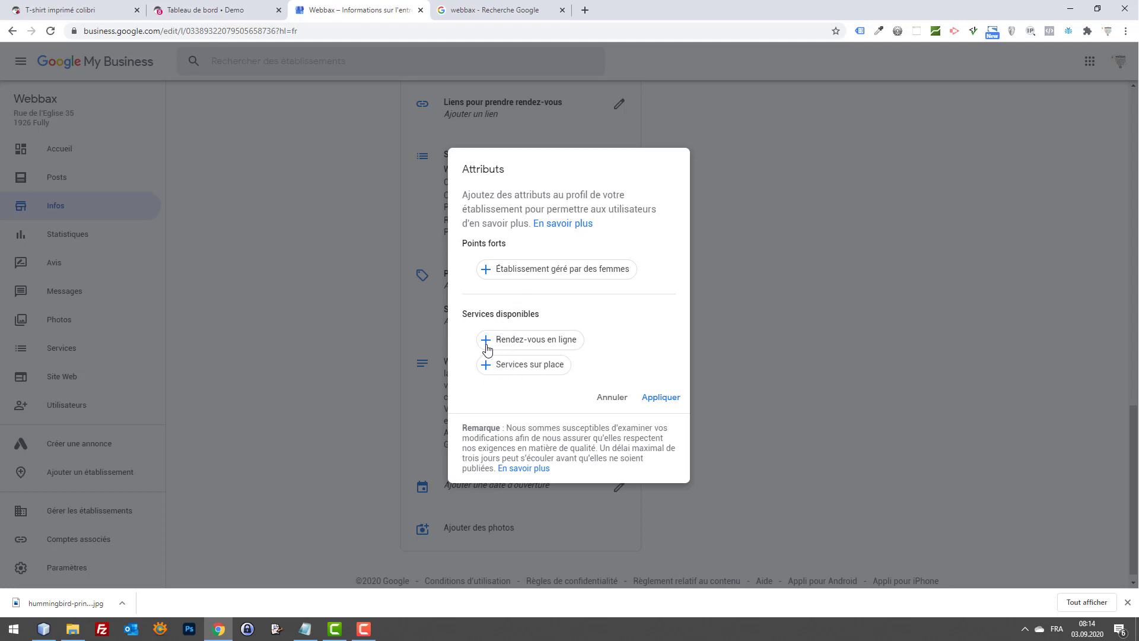
left_click(615, 400)
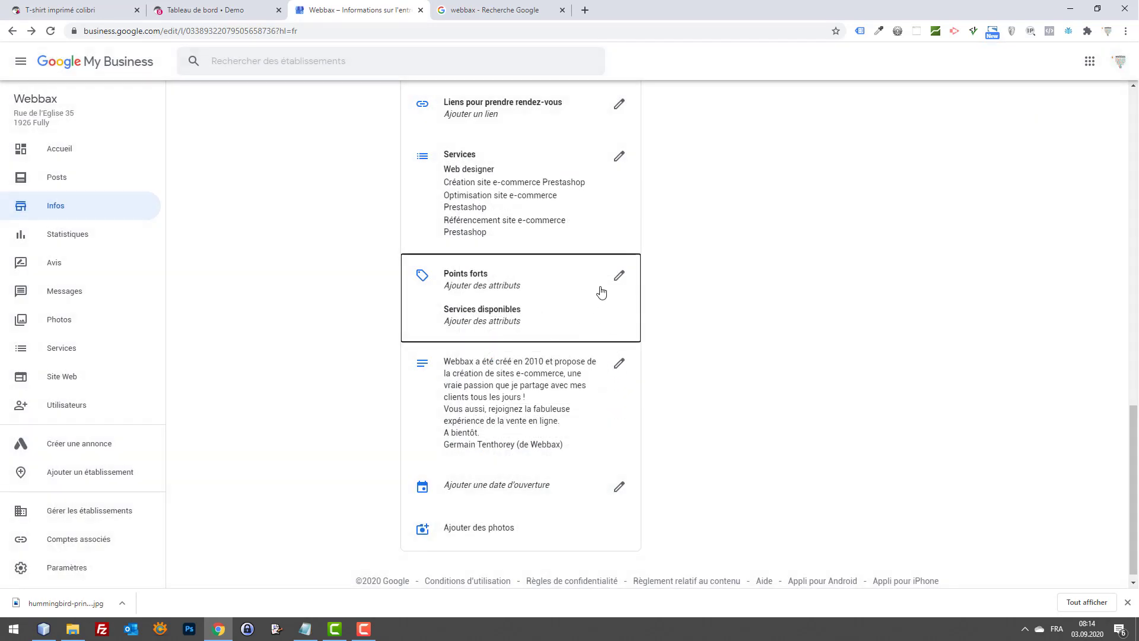
left_click(619, 275)
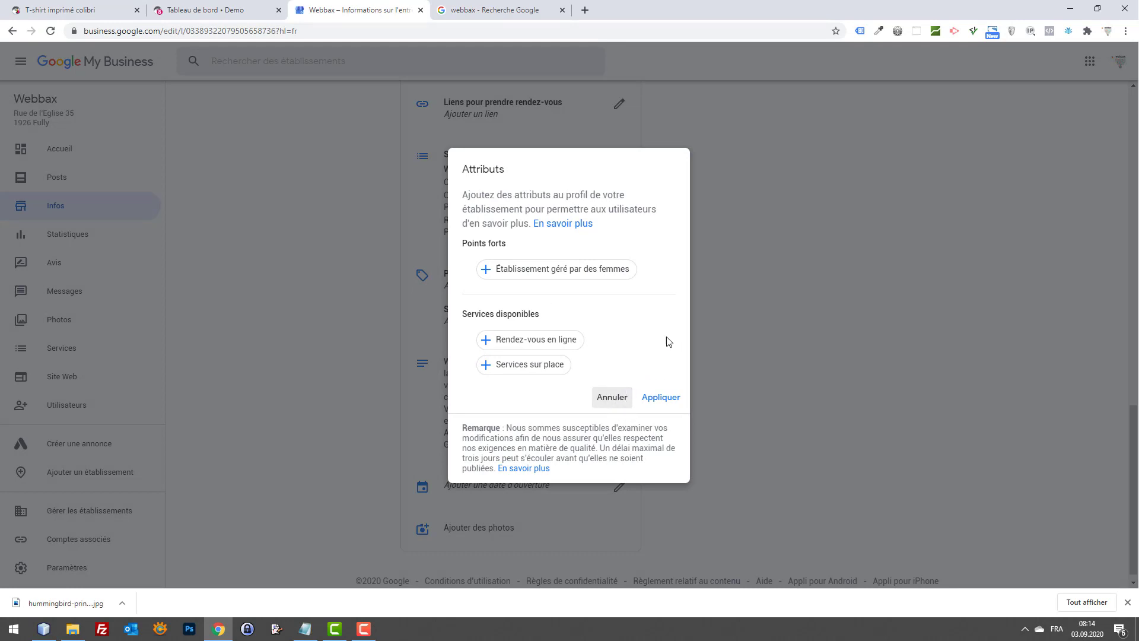
left_click(612, 401)
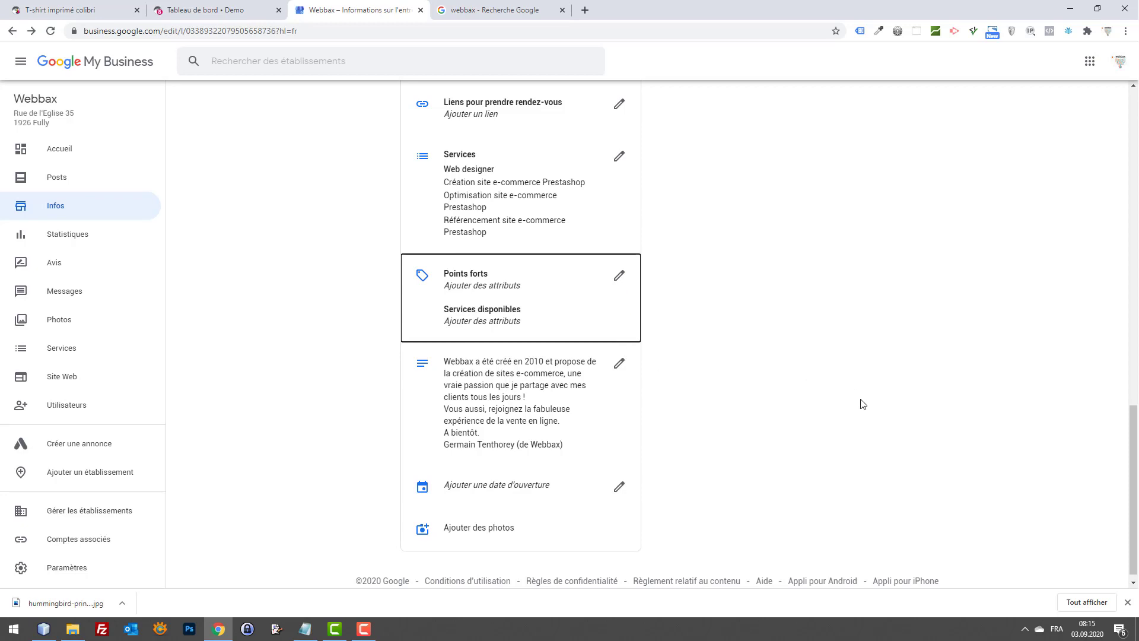
scroll(863, 404, "down", 1)
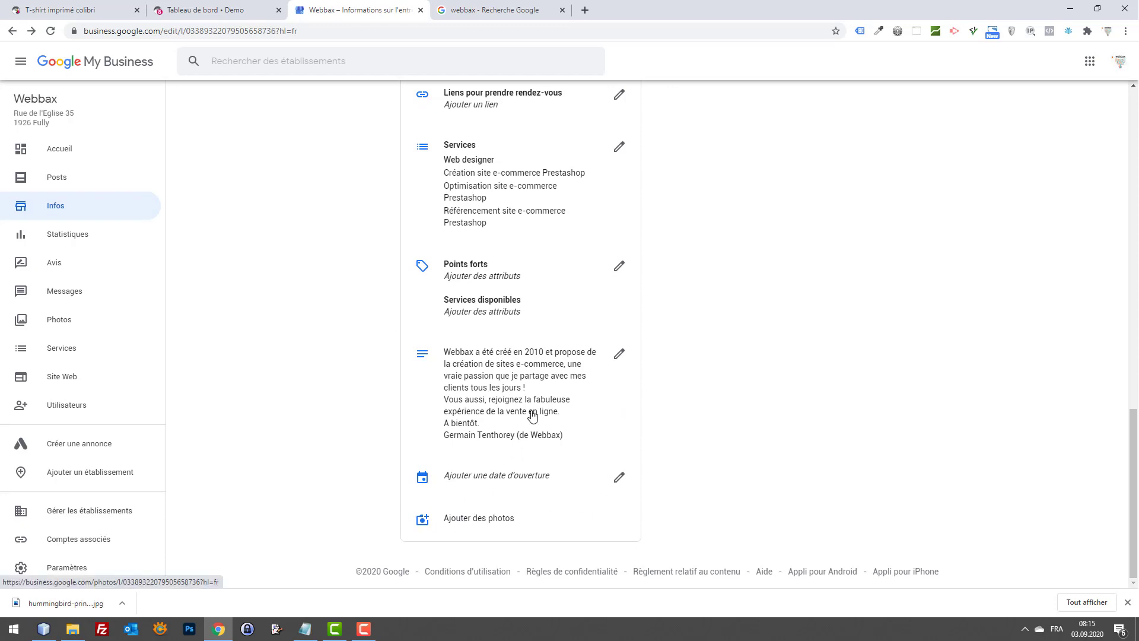
Step: Review the business information page's options for closing the establishment and the Google Assistant calls setting, collapsing that section again
scroll(552, 396, "up", 1)
scroll(552, 396, "up", 15)
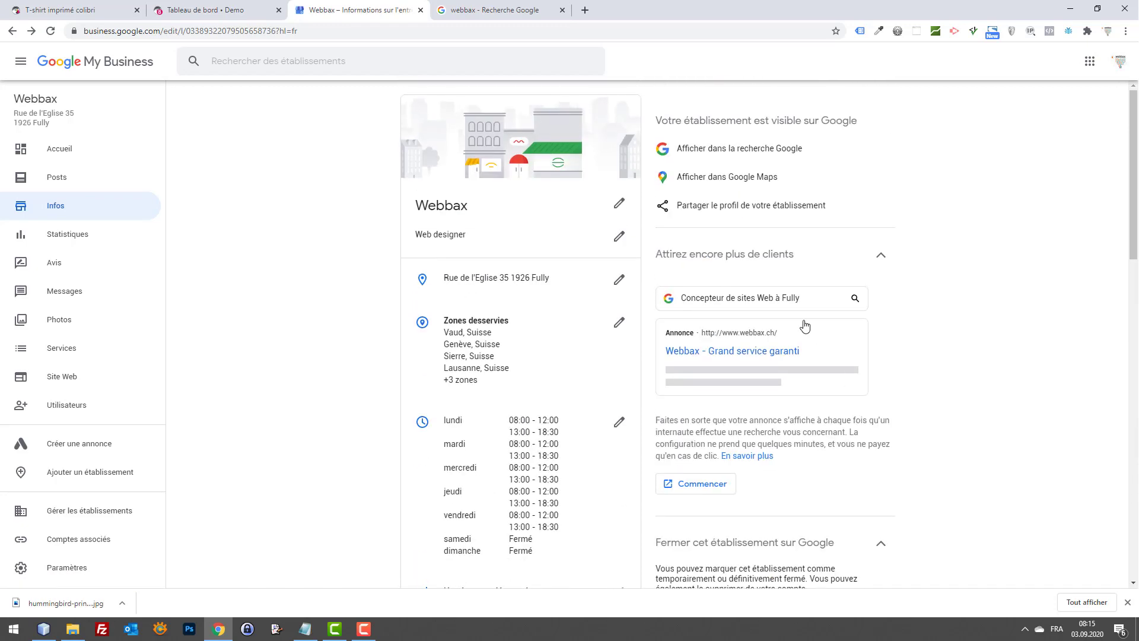
scroll(804, 326, "down", 5)
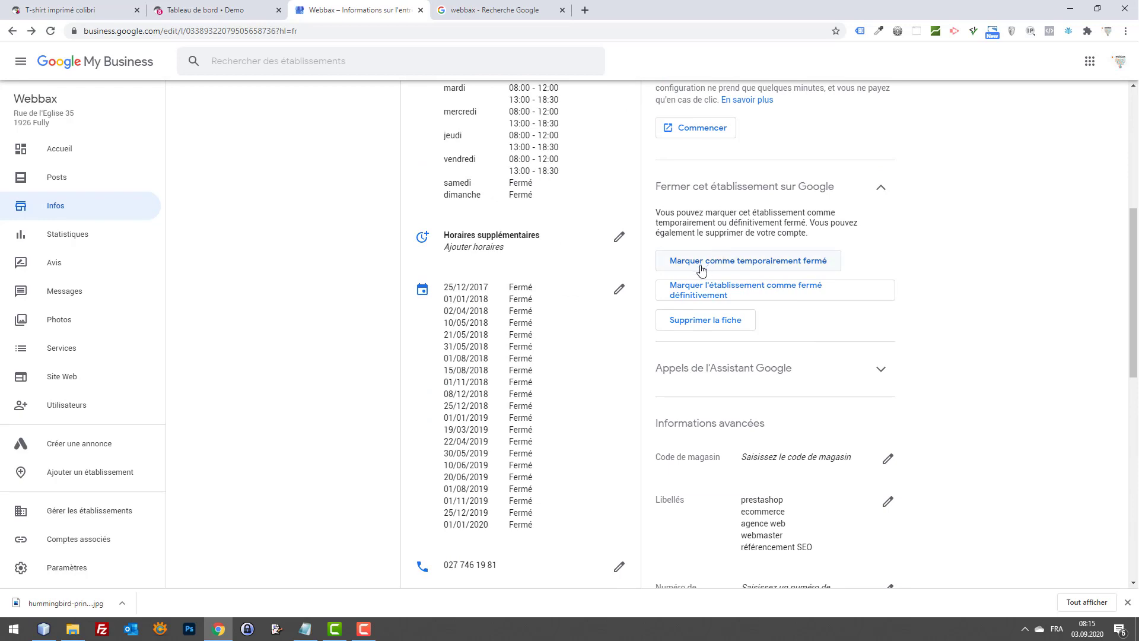
scroll(703, 267, "down", 1)
left_click(880, 309)
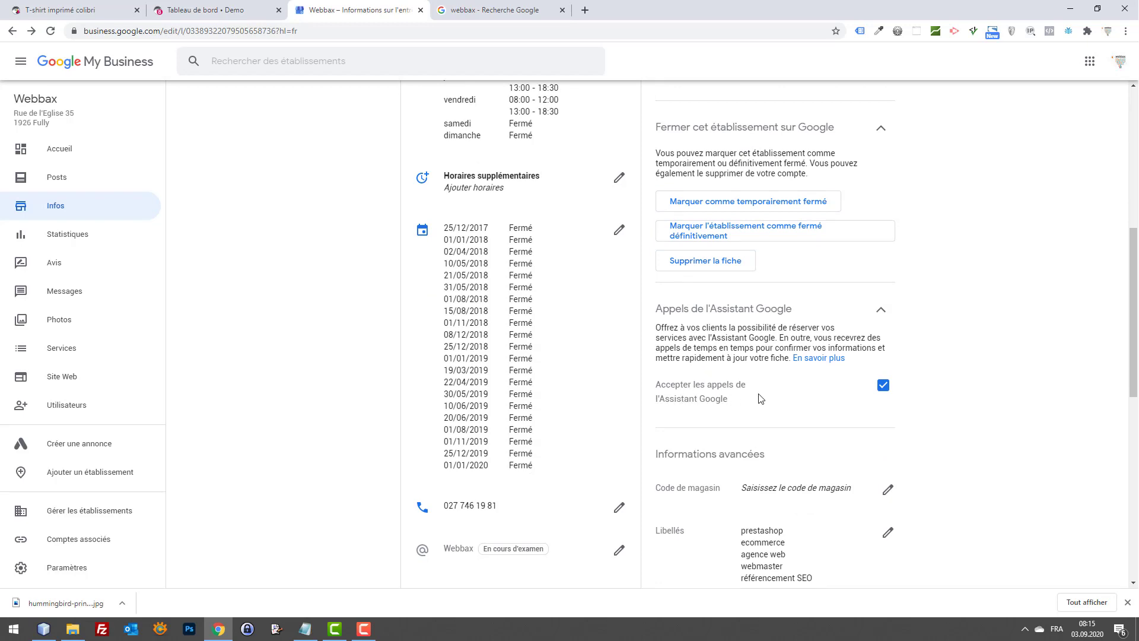
left_click(881, 309)
scroll(890, 386, "down", 1)
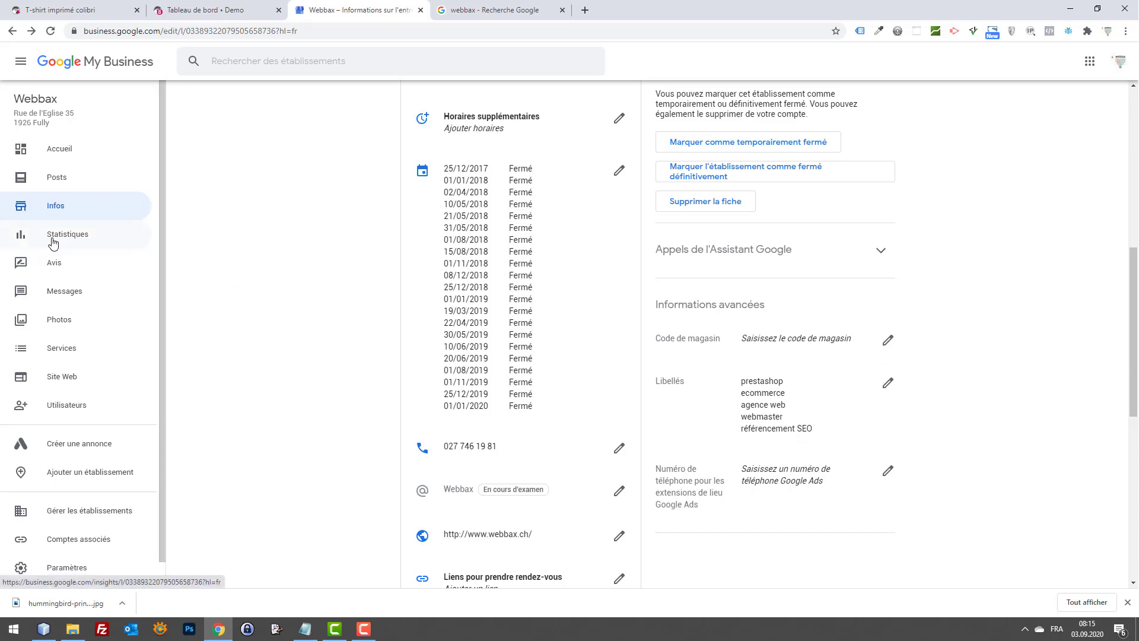
Step: Open the business's customer reviews page and search Google for "webbax 5 étoiles" in the existing search results tab
left_click_drag(52, 235, 55, 261)
left_click(60, 265)
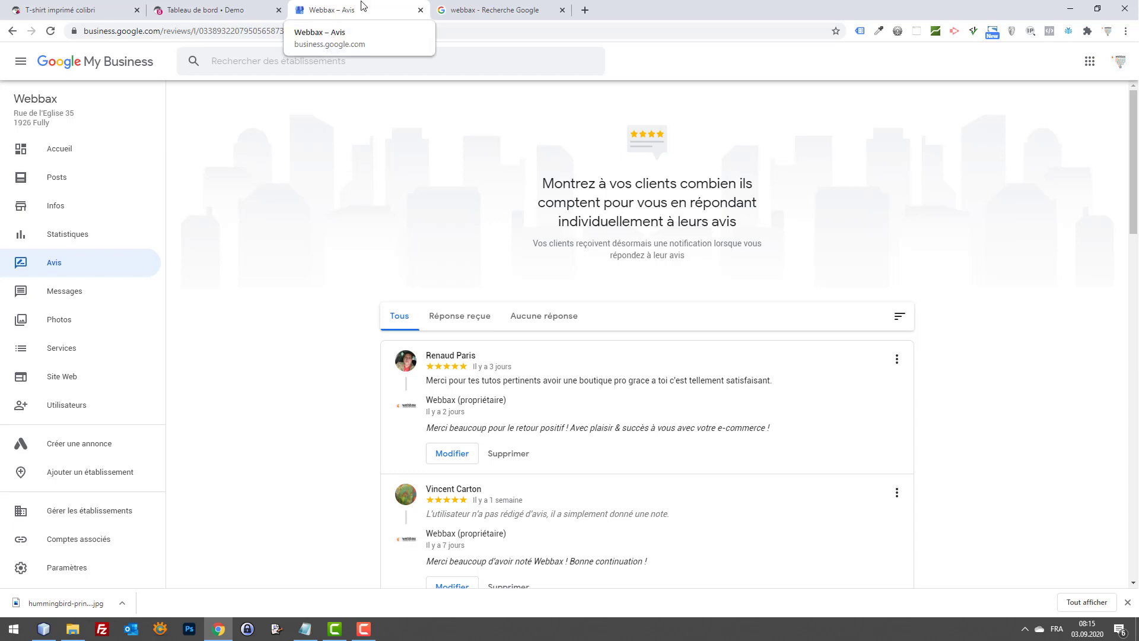
left_click(522, 7)
left_click(157, 55)
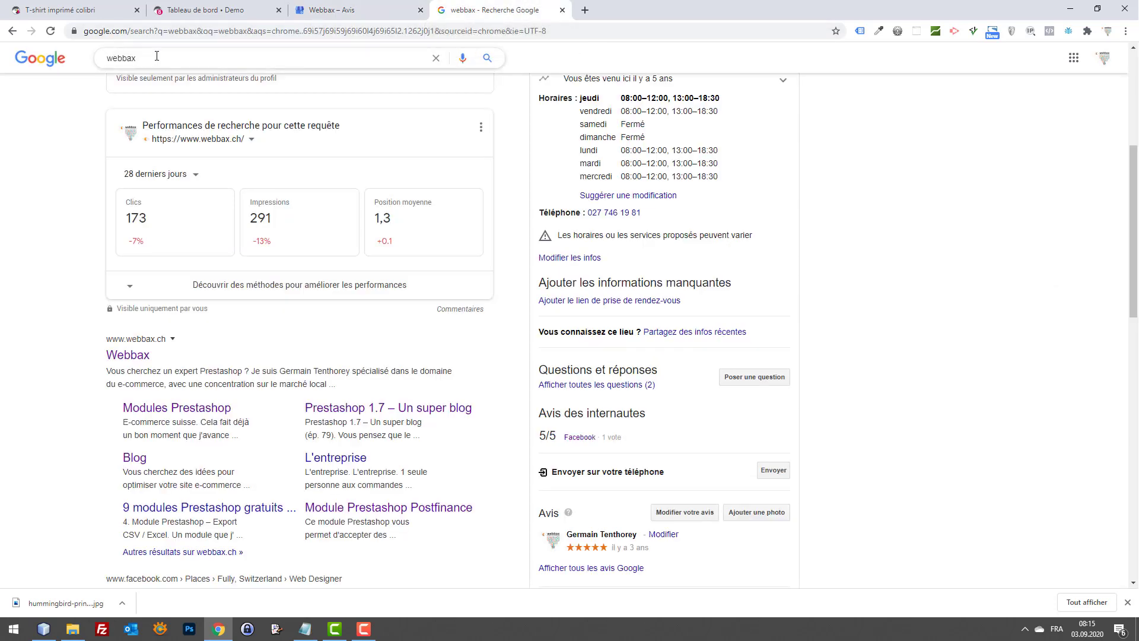
type("5 étoiles")
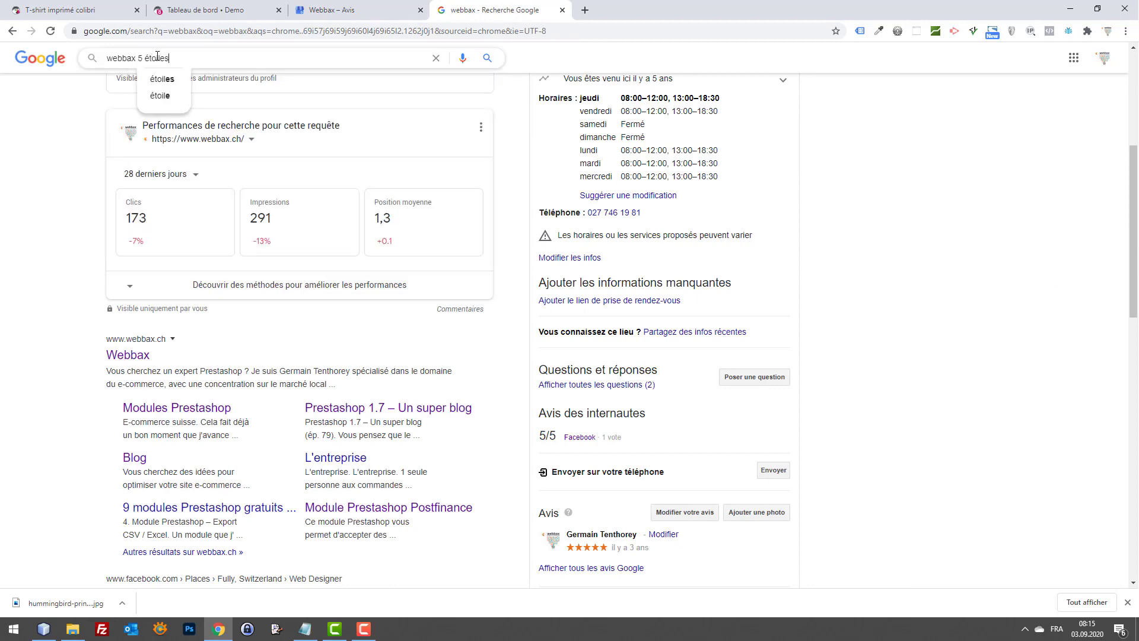
key("Return")
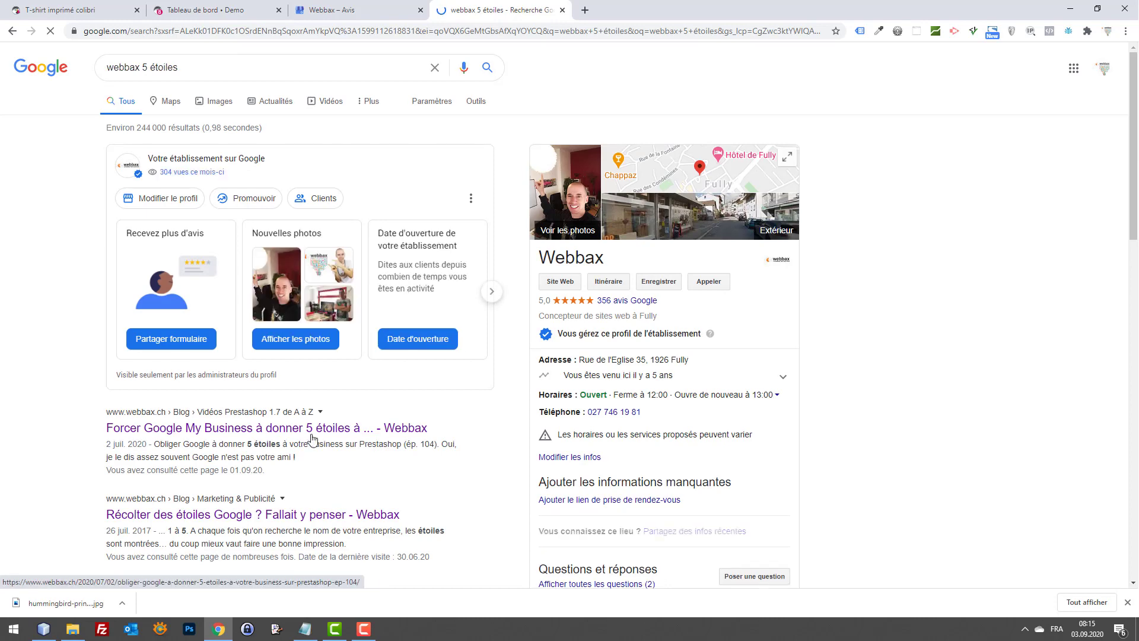
Step: Open the result on forcing Google My Business to give 5 stars, skim the article and return to the results
left_click(311, 435)
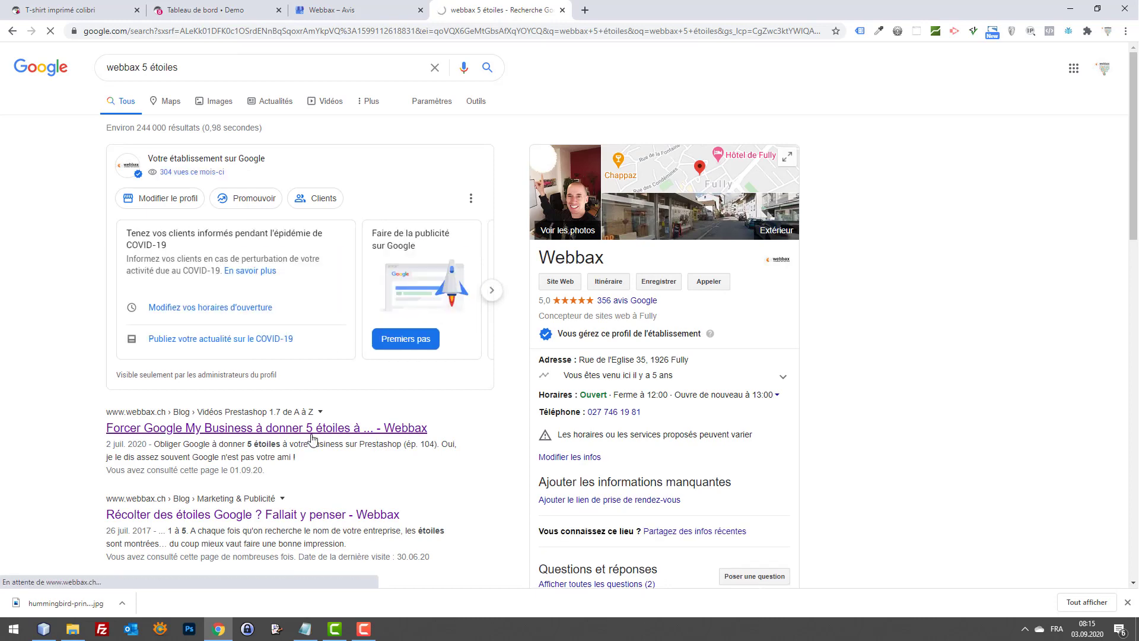
scroll(122, 112, "down", 5)
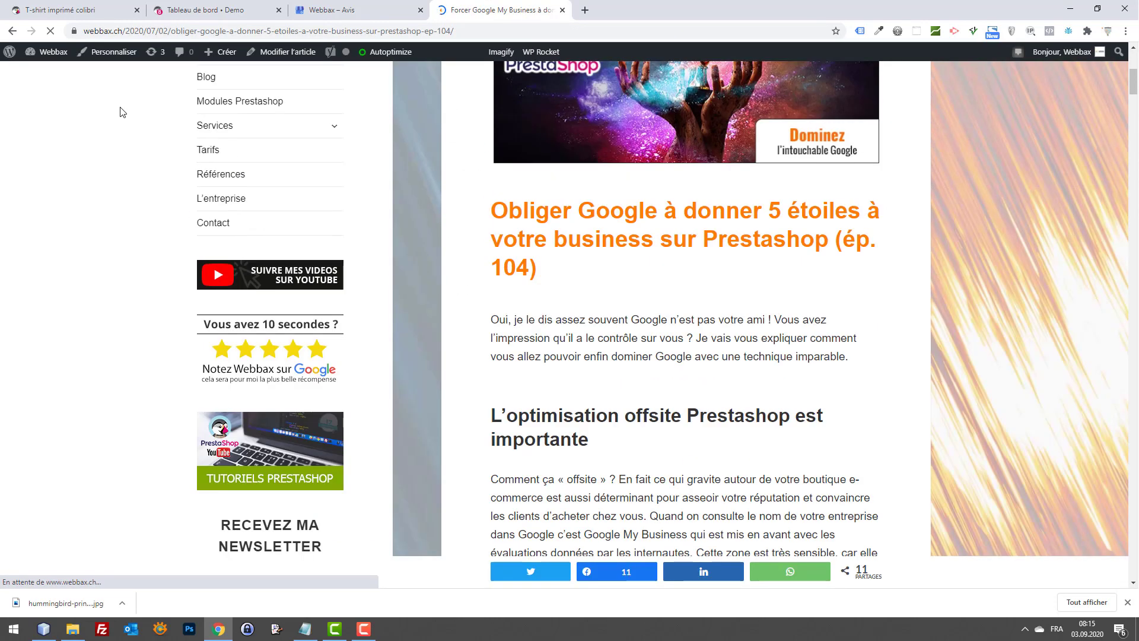
left_click(10, 32)
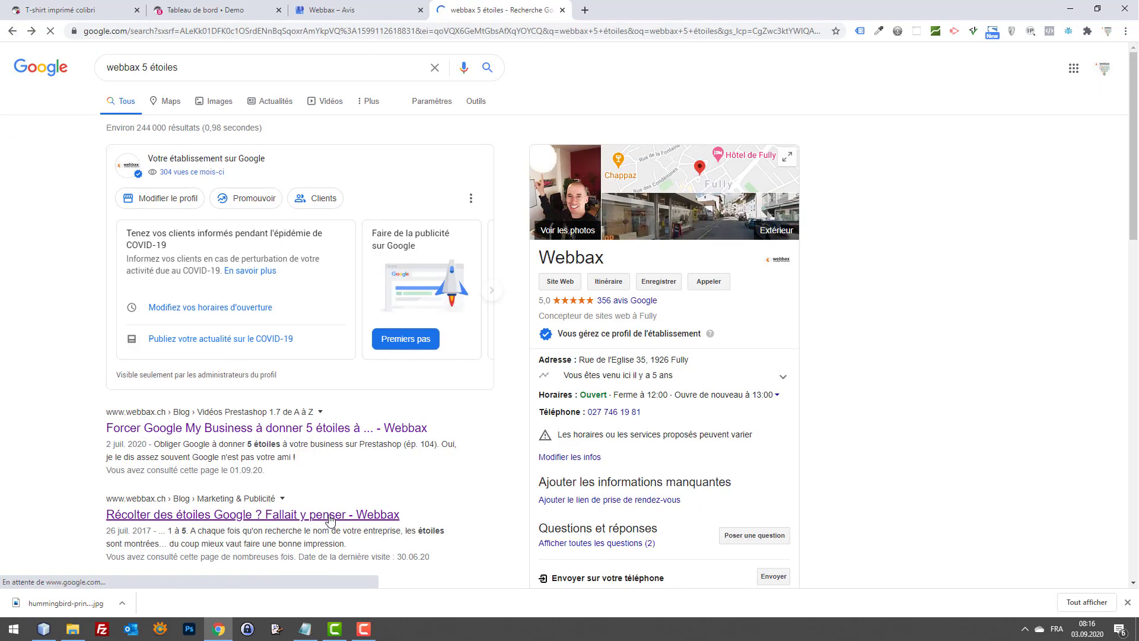
Step: Open the "Récolter des étoiles Google ? Fallait y penser" article and examine its rating examples and the site's review banner
left_click(330, 520)
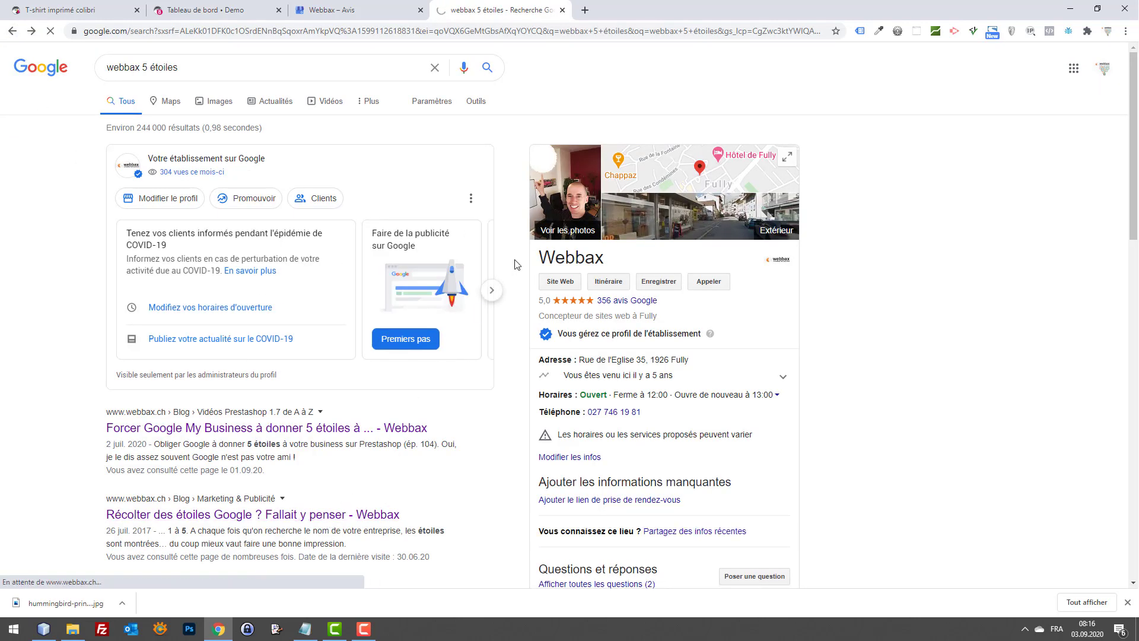
scroll(801, 206, "down", 12)
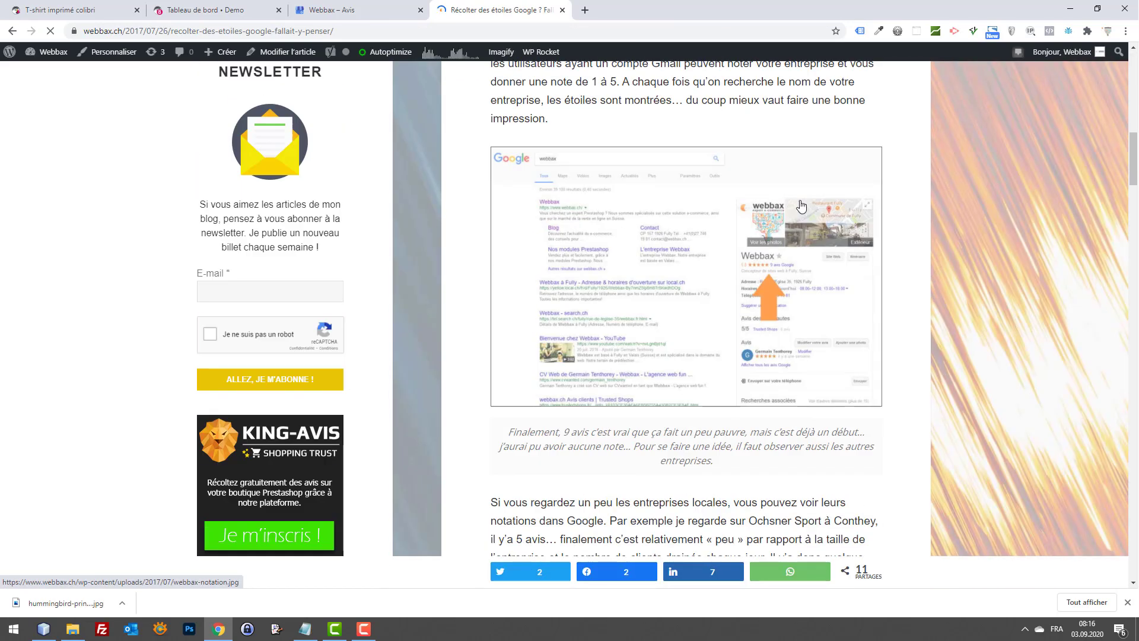
scroll(801, 206, "down", 10)
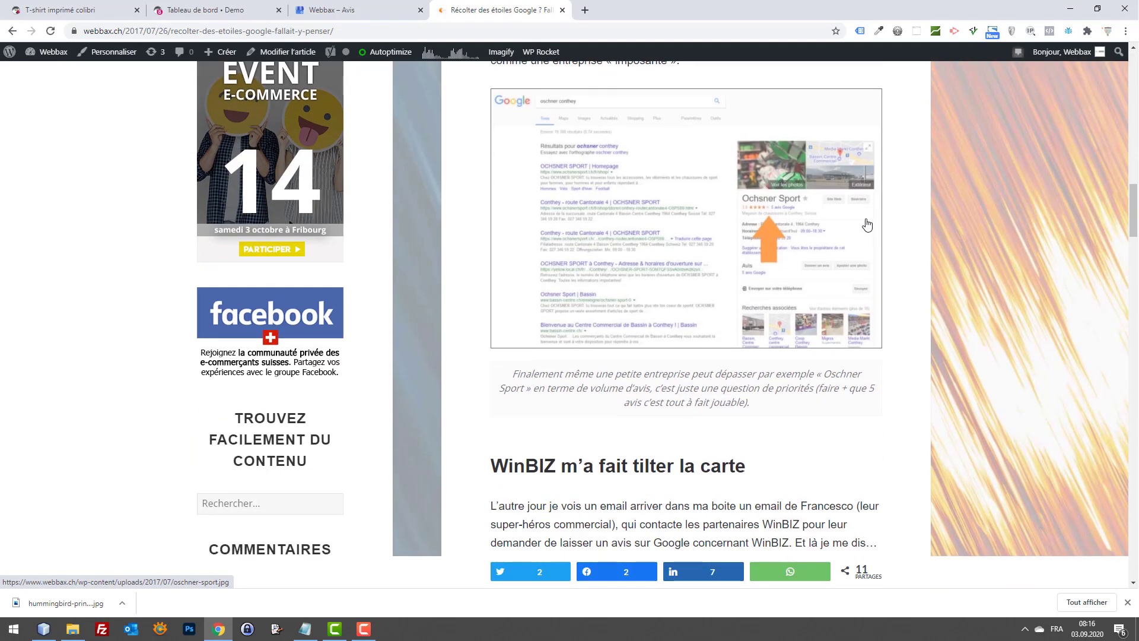
scroll(868, 224, "down", 12)
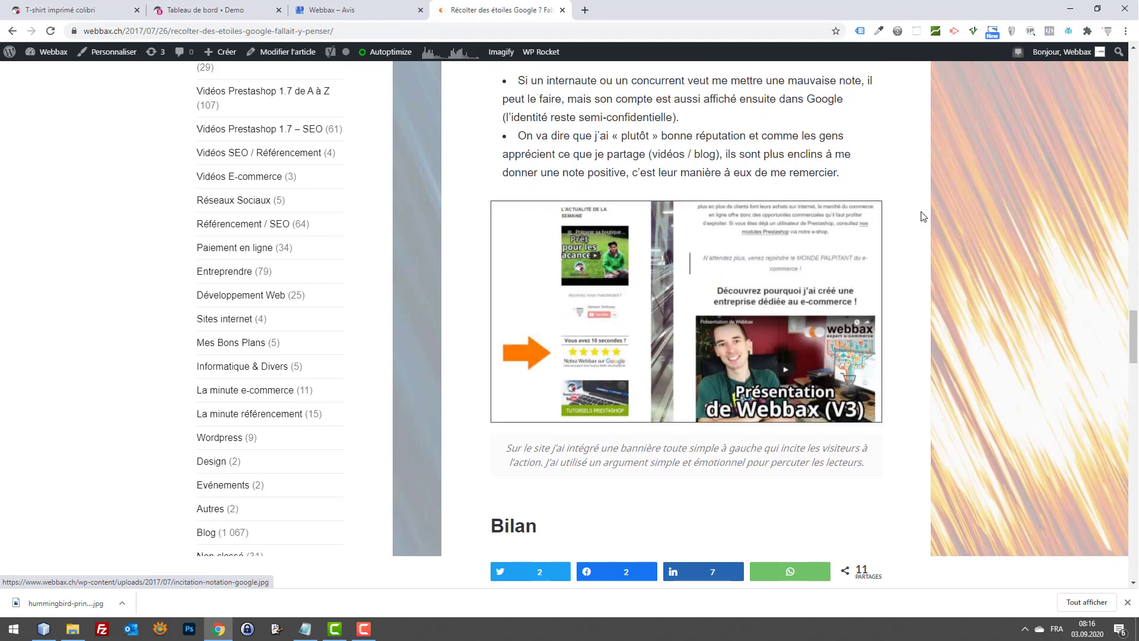
scroll(923, 216, "down", 2)
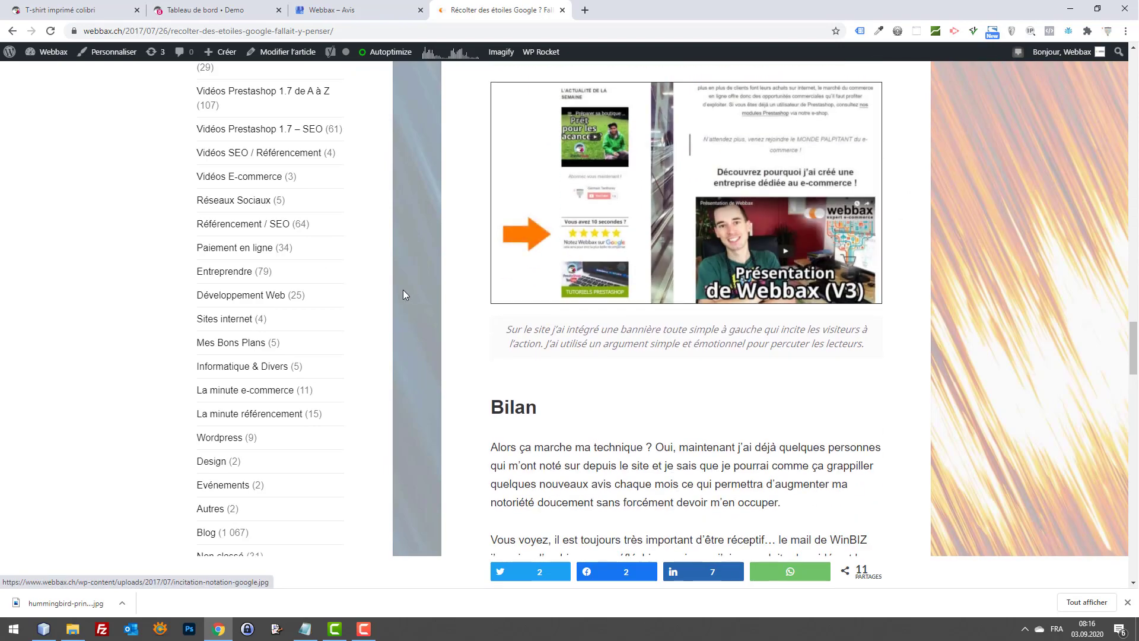
scroll(403, 295, "up", 20)
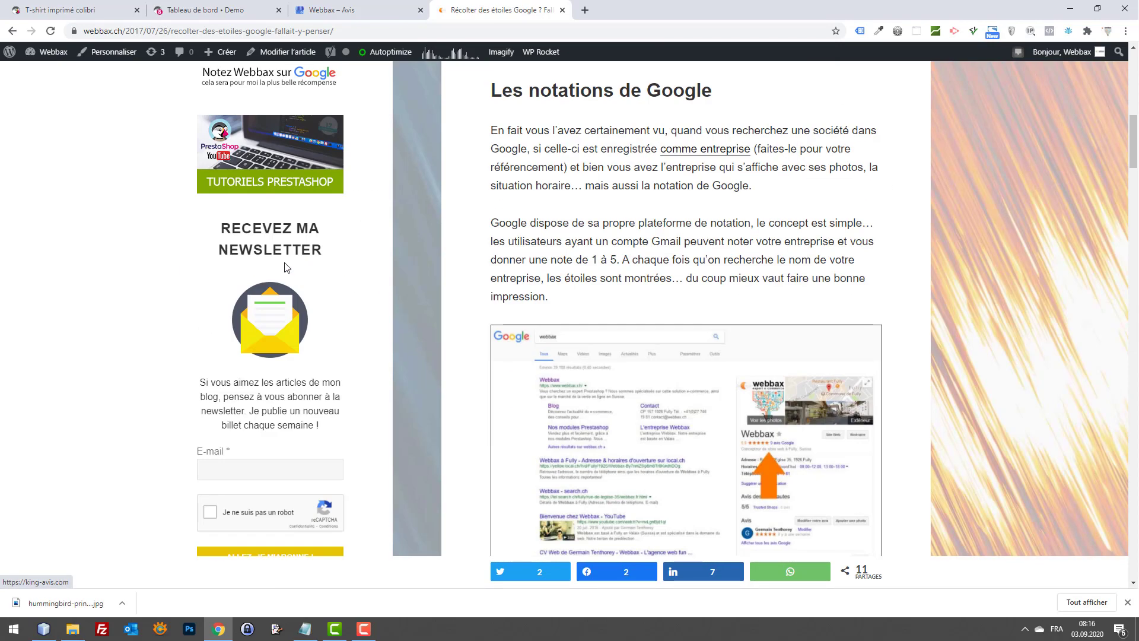
scroll(285, 267, "up", 5)
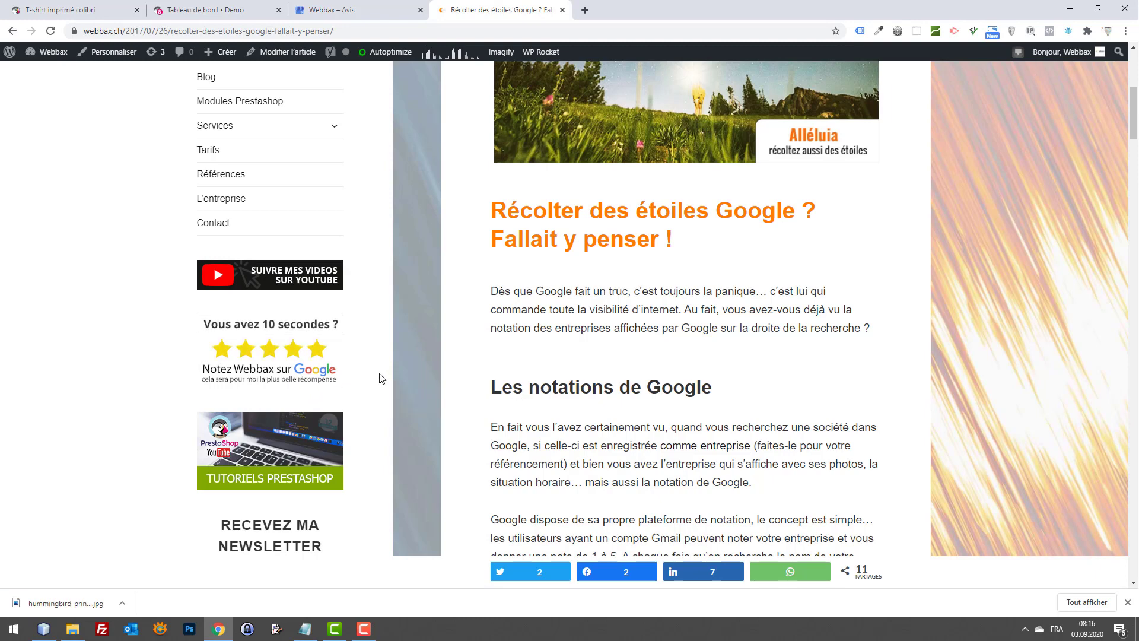
Step: Switch back to the Google My Business reviews page and look over the list of customer reviews
left_click(342, 369)
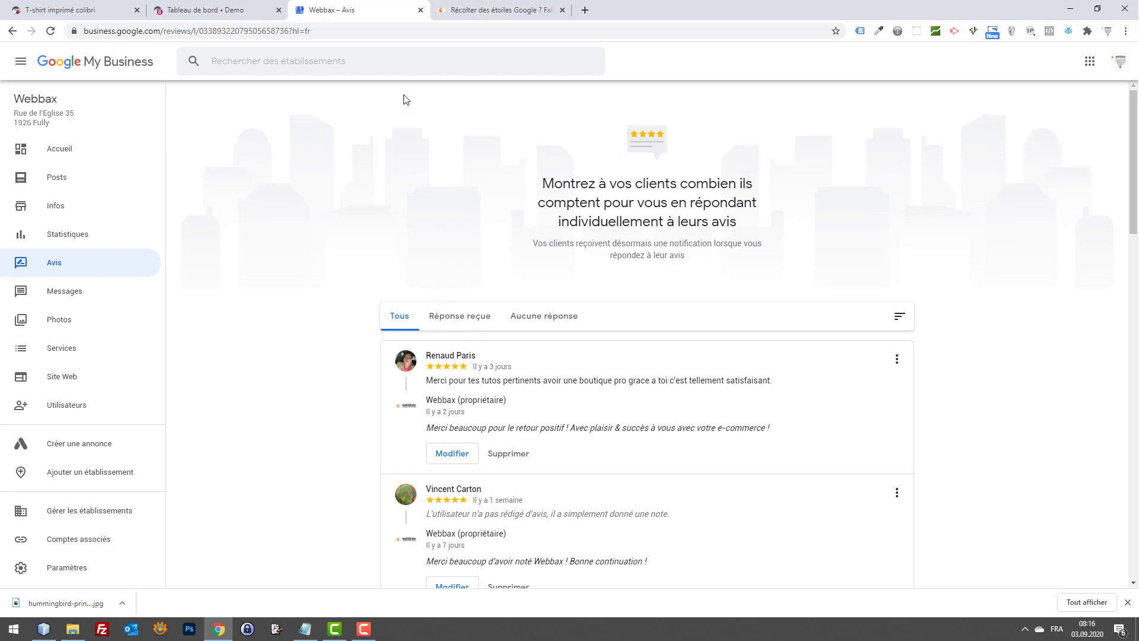
left_click(454, 10)
left_click(380, 10)
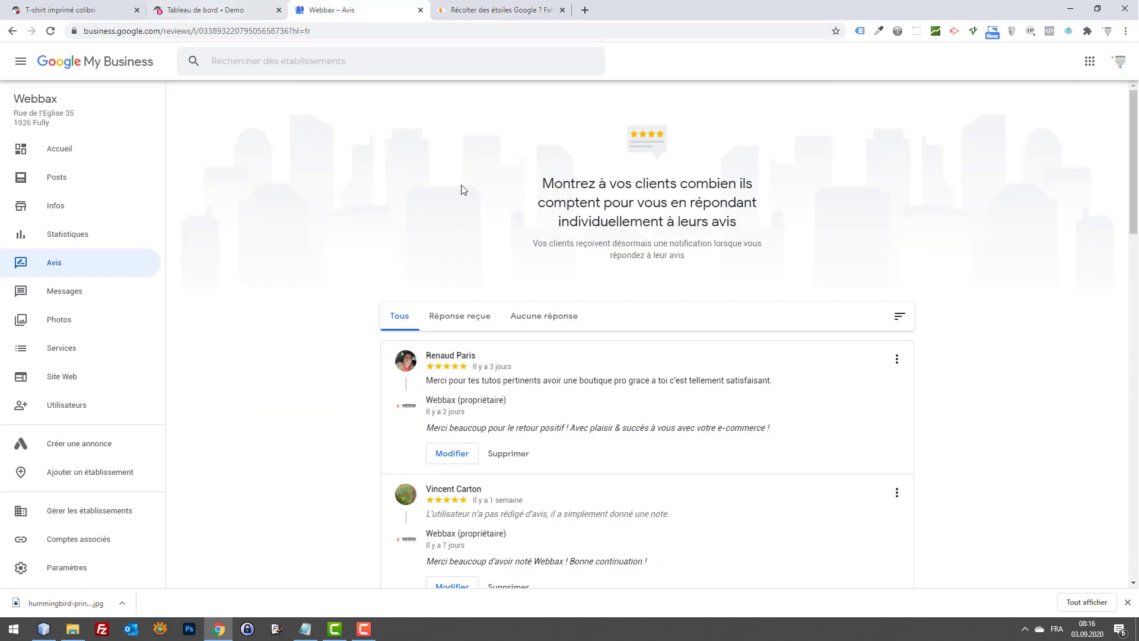
scroll(765, 265, "down", 3)
scroll(761, 233, "up", 3)
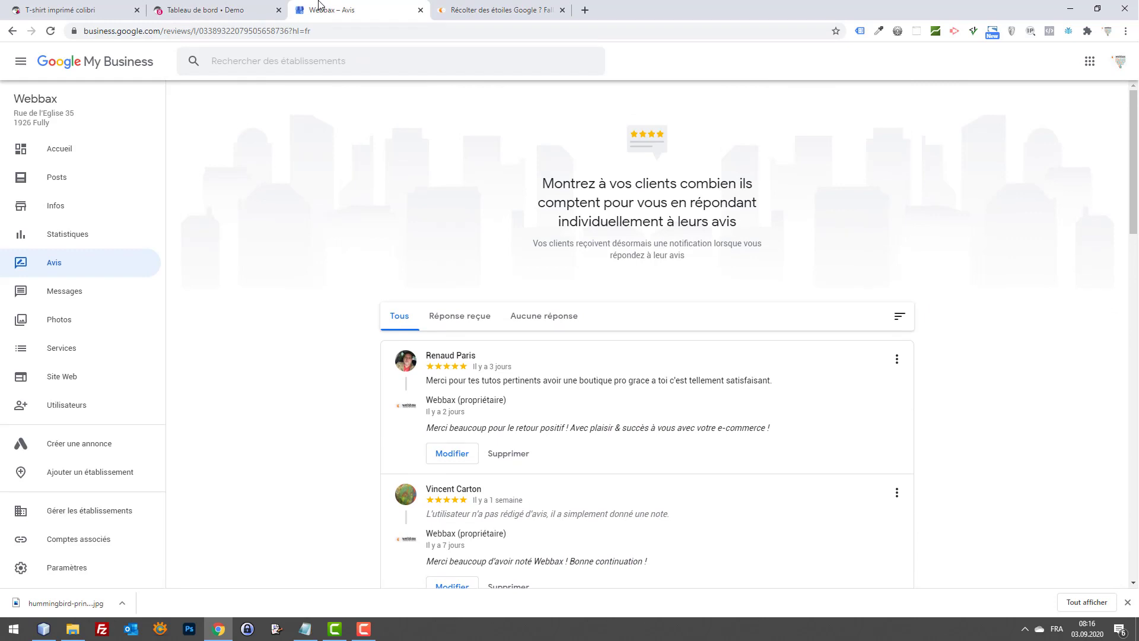
Step: Search Google for "webbax" in a new tab to view the business's star rating, and return to the reviews page
key("ctrl+t")
type("webbax")
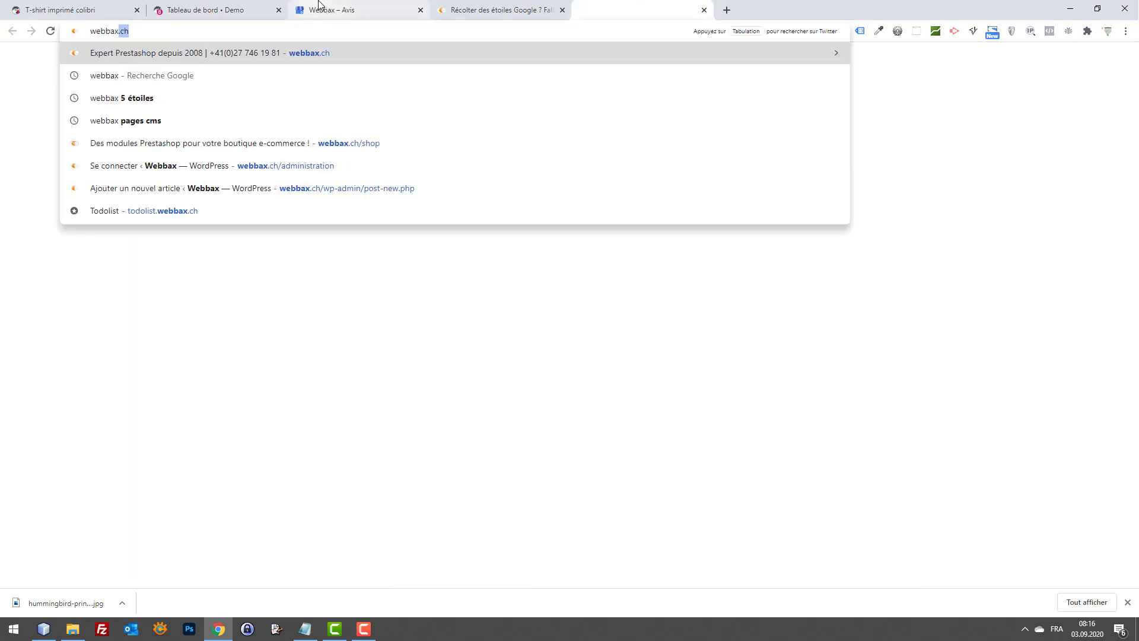
key("Delete")
key("Return")
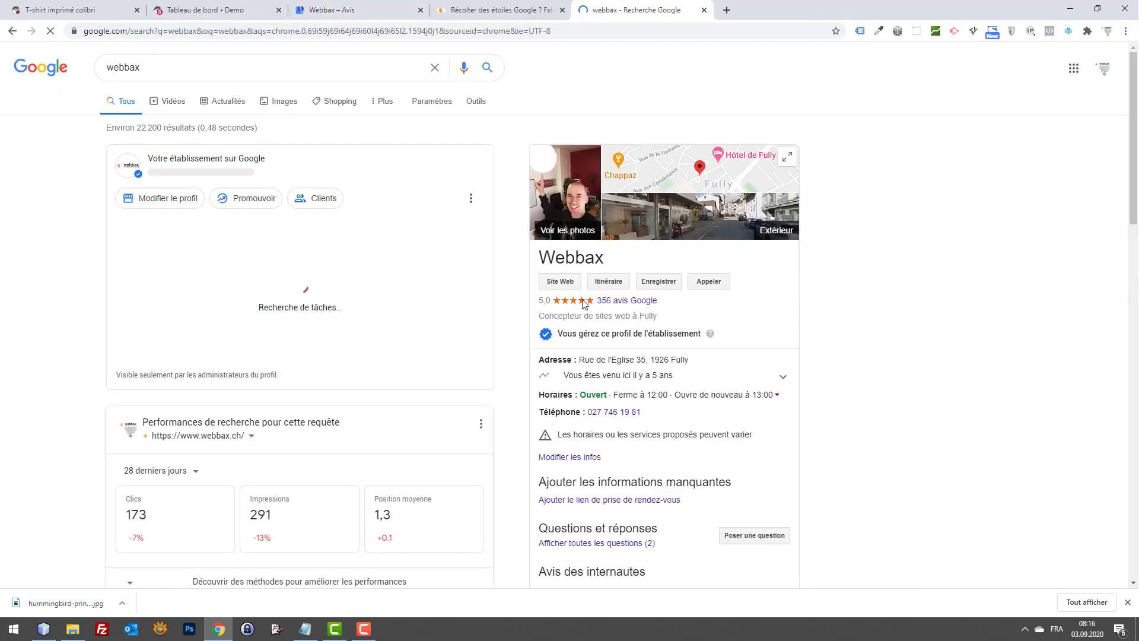
key("ctrl+shift+Tab")
key("ctrl+shift+Tab")
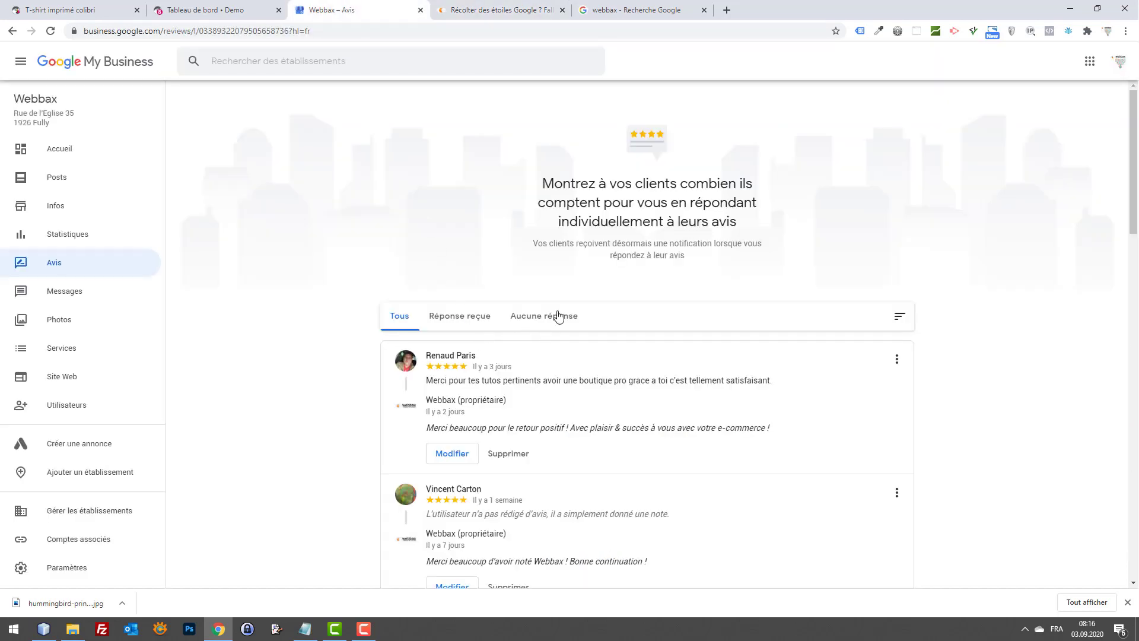
Step: Filter the reviews to those without a reply, check the list and switch back to all reviews
left_click(558, 317)
left_click_drag(533, 347, 772, 355)
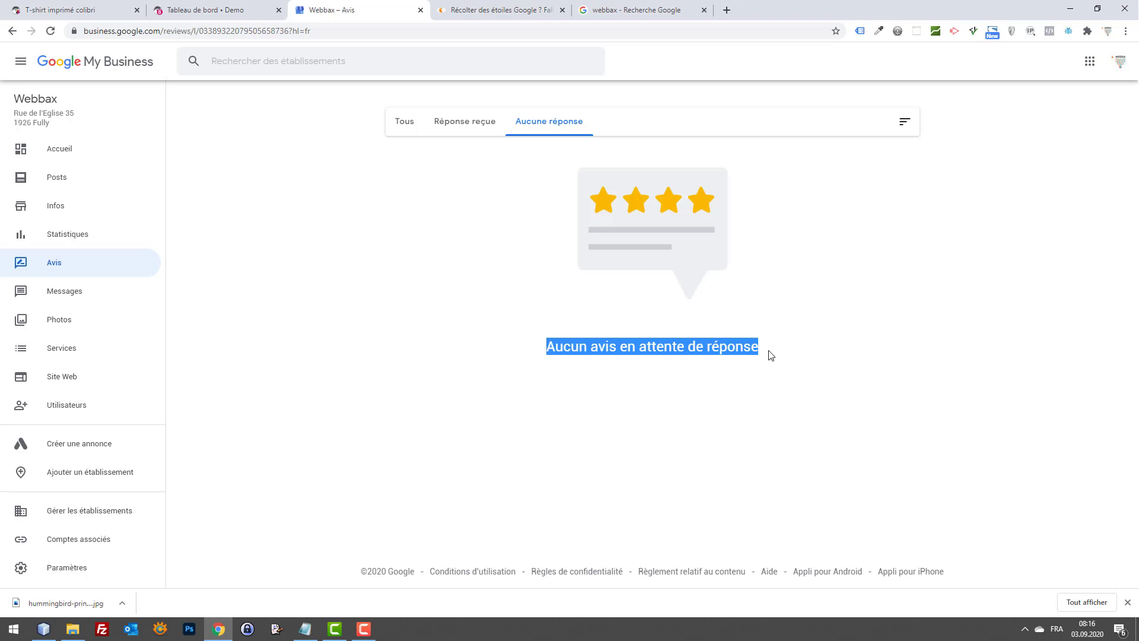
left_click(403, 128)
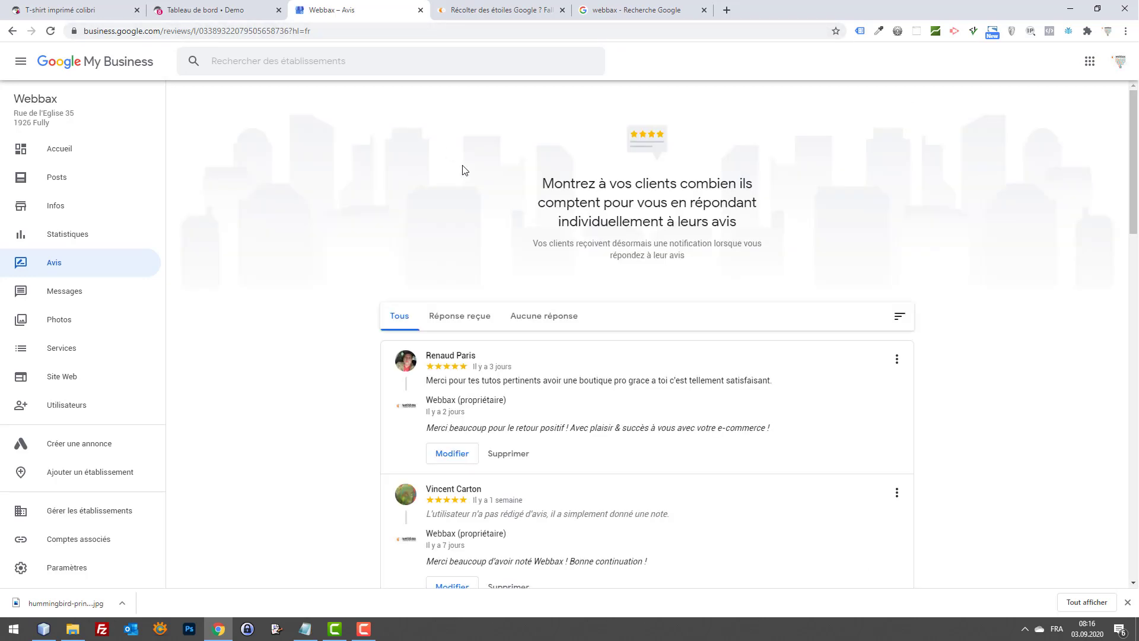
Step: Read through the customer reviews and the owner's replies, and return to the start of the list
scroll(611, 319, "down", 3)
scroll(611, 320, "down", 3)
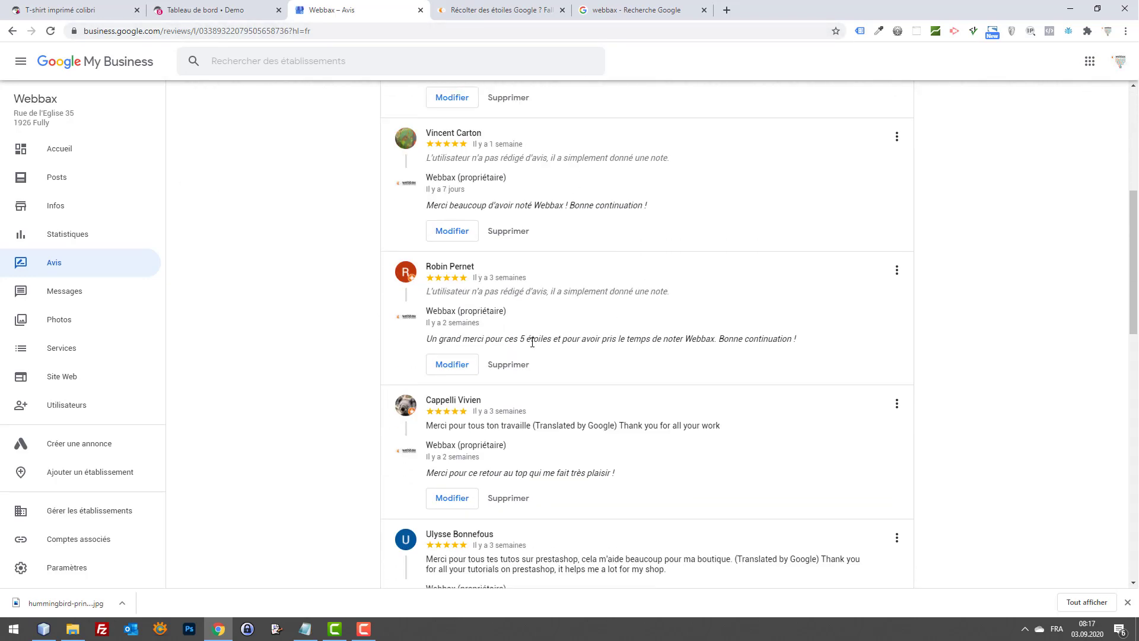
scroll(454, 389, "down", 1)
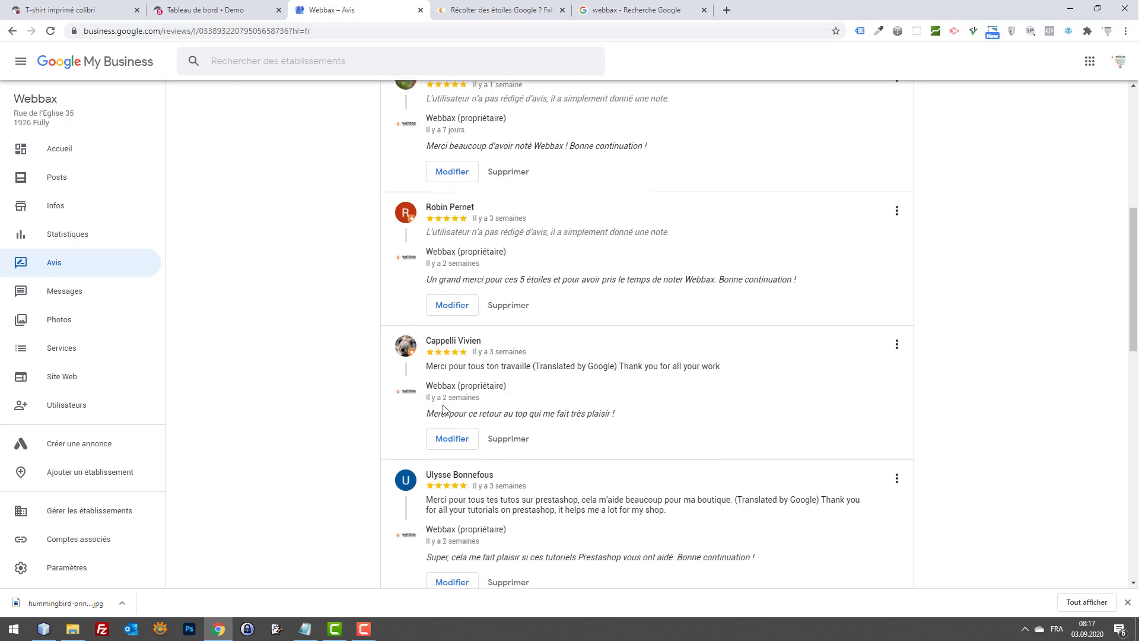
scroll(549, 436, "down", 1)
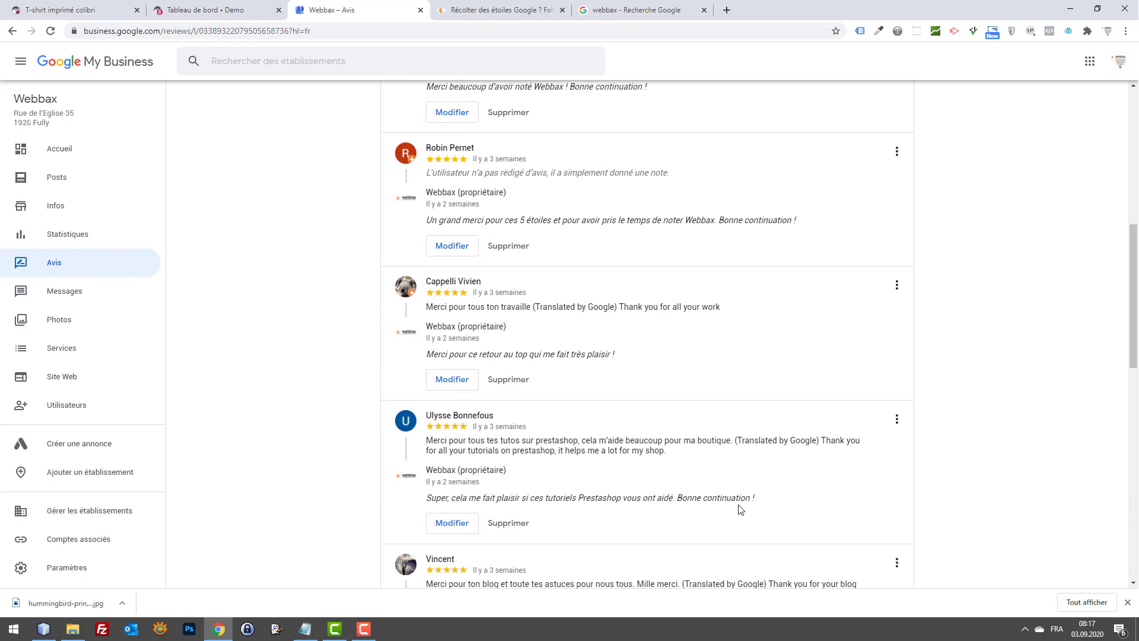
double_click(596, 498)
scroll(515, 162, "up", 5)
scroll(514, 161, "up", 1)
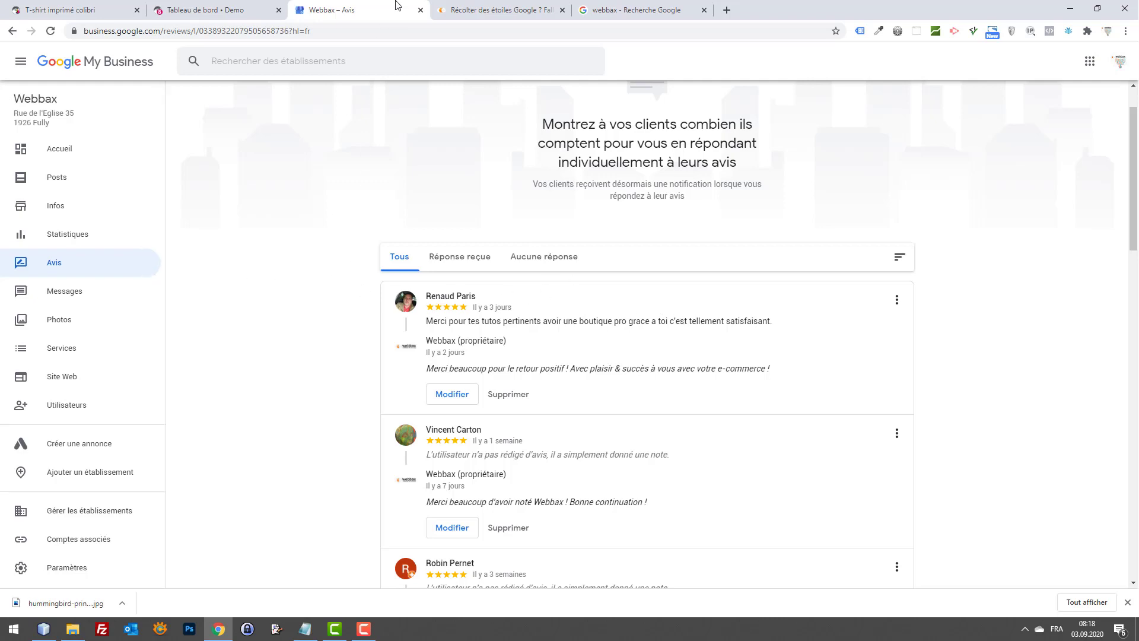
Step: View the Messages page and examine the business photos, including the cover, logo and exterior pictures, checking the "webbax" search listing
left_click(83, 289)
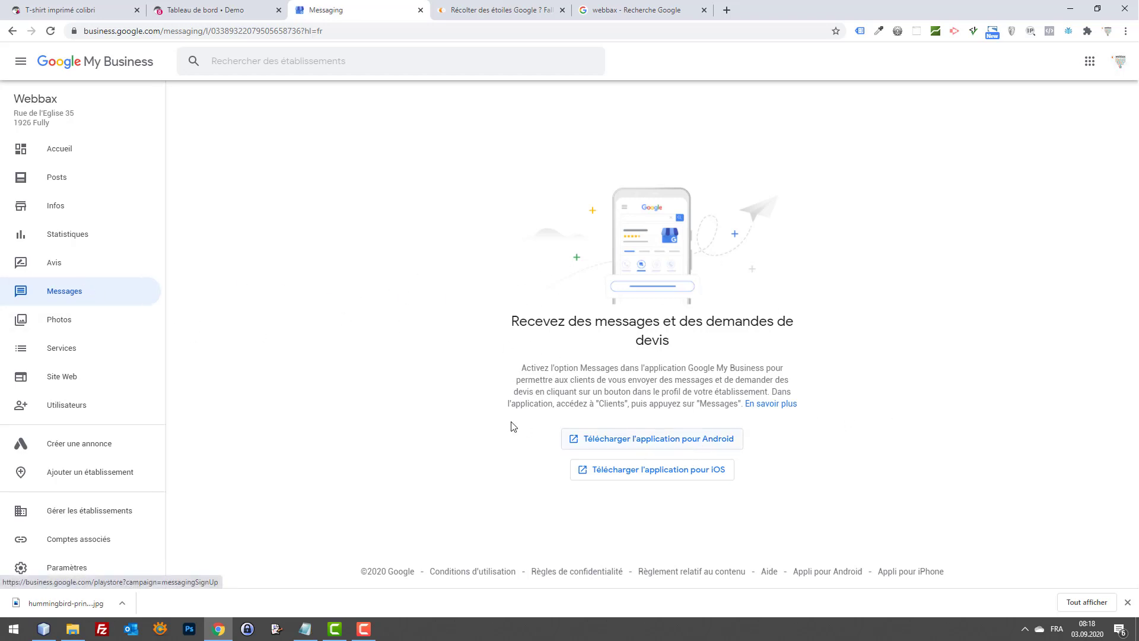
left_click(49, 328)
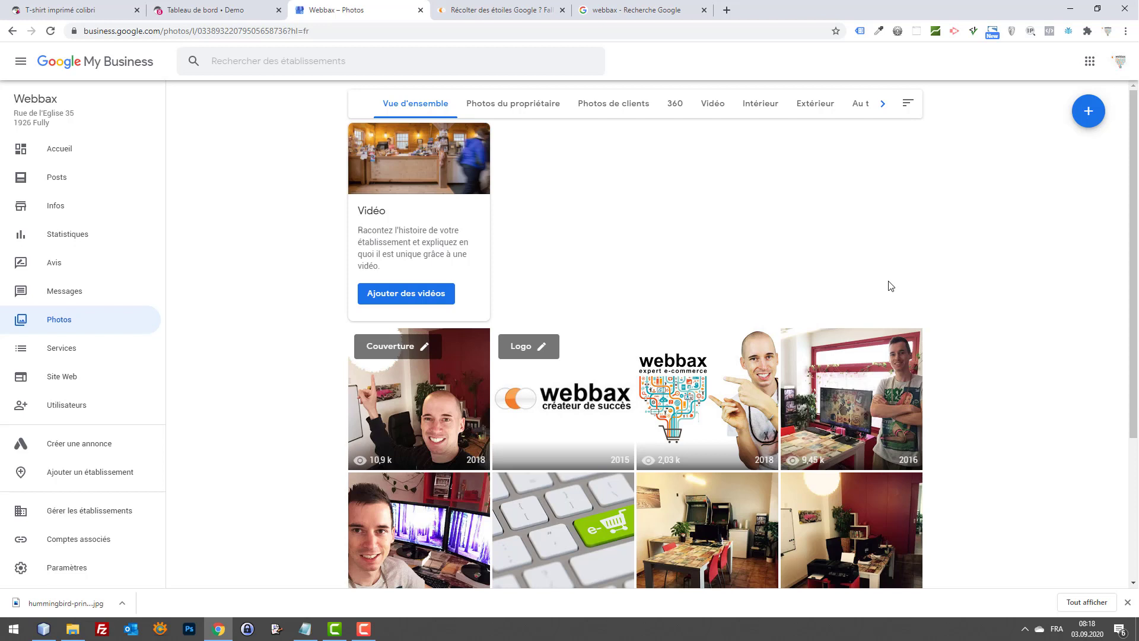
scroll(843, 285, "down", 1)
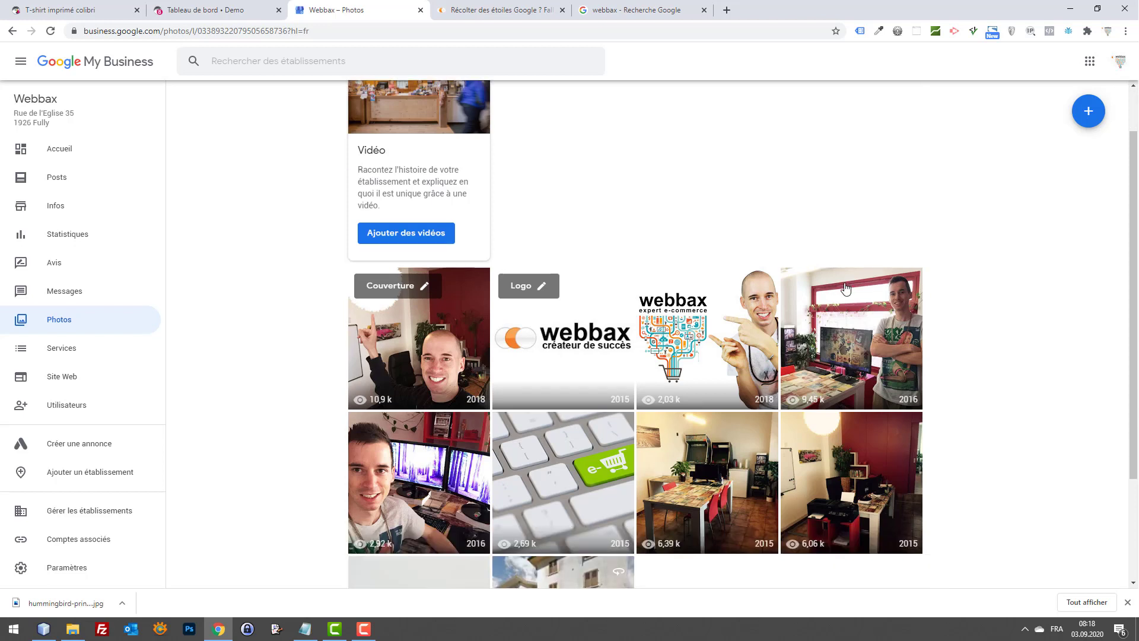
scroll(837, 291, "down", 2)
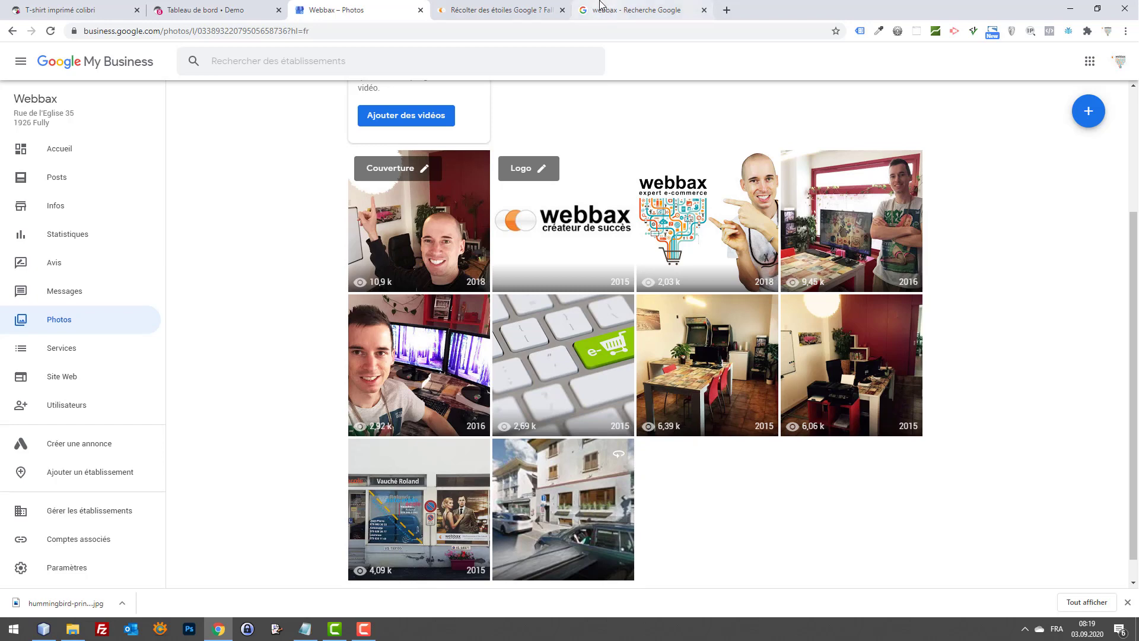
left_click(634, 11)
left_click(400, 10)
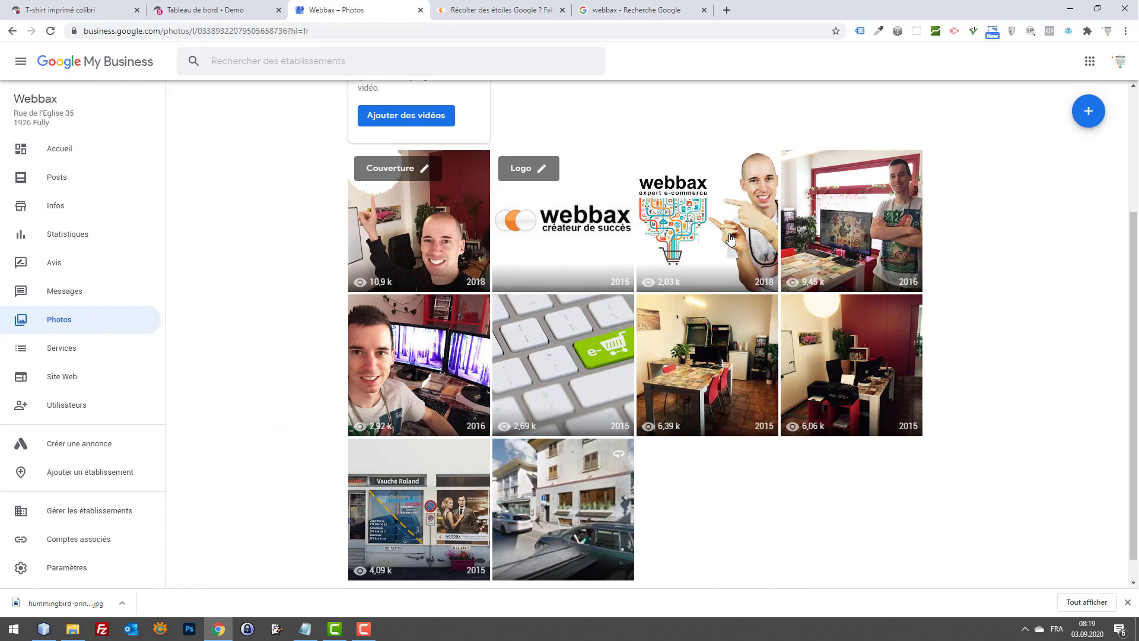
Step: View the remaining business photos, check the "webbax" search listing and the Google stars article, and return to the Photos page
scroll(732, 278, "down", 1)
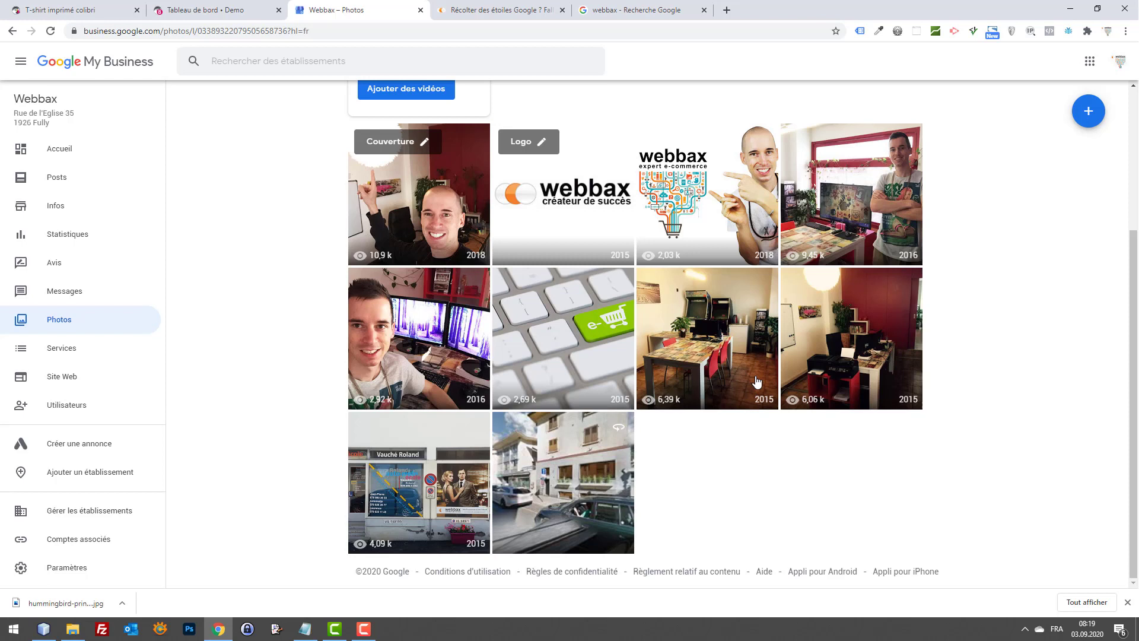
left_click(588, 10)
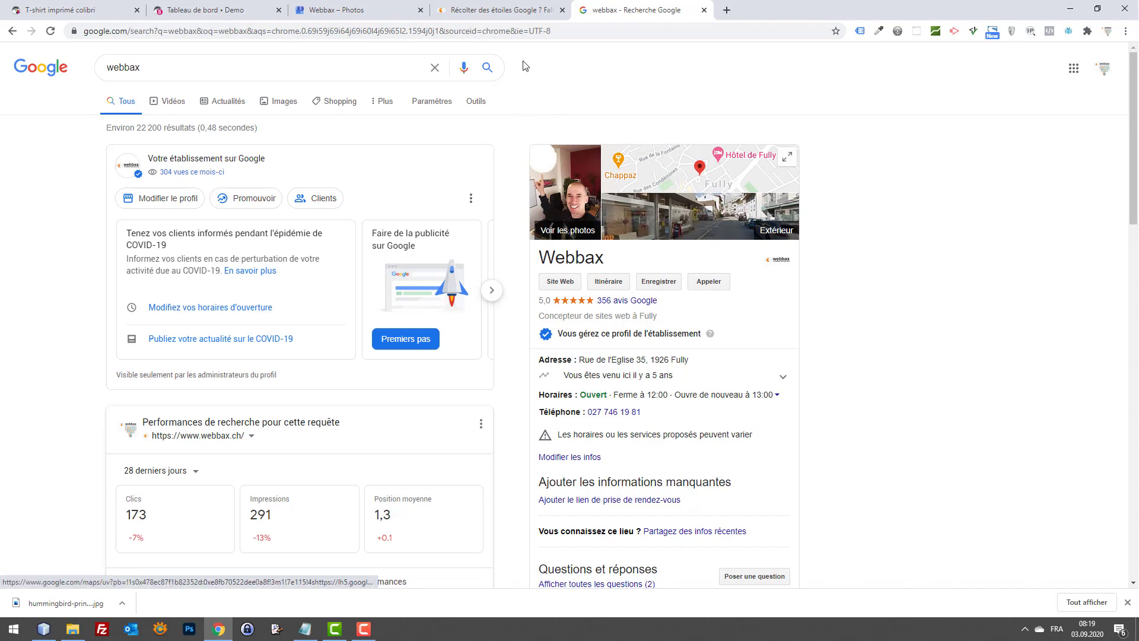
left_click(366, 12)
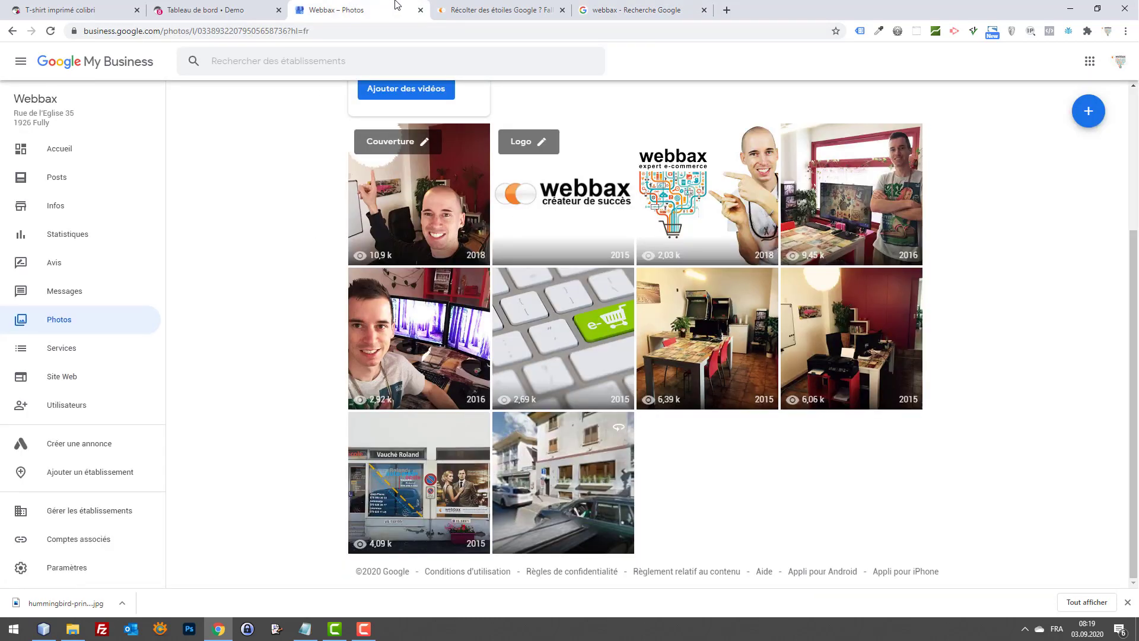
left_click(475, 5)
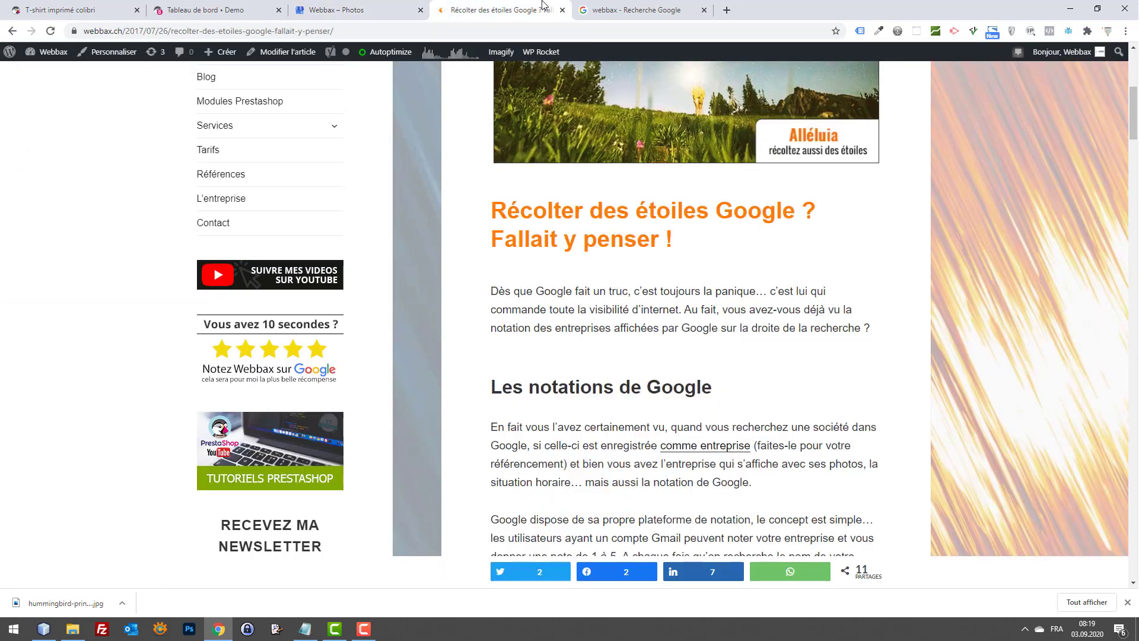
key("ctrl+Tab")
left_click(491, 5)
left_click(398, 8)
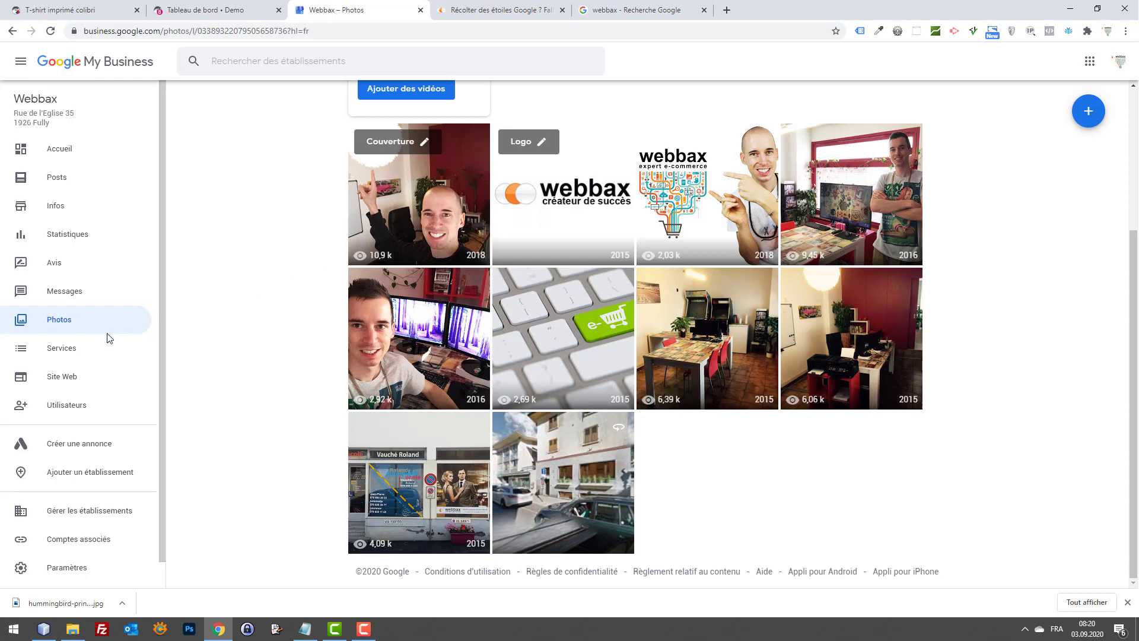
Step: Open the business website editor and dismiss its welcome message and introductory tour
left_click(62, 372)
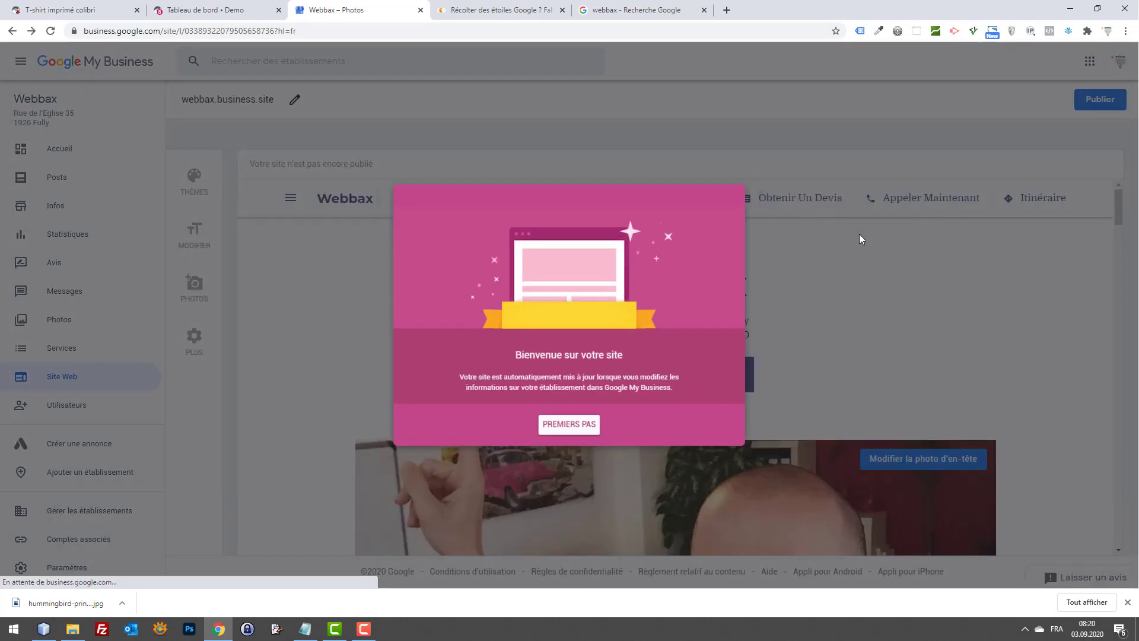
left_click(859, 234)
left_click(936, 247)
left_click(913, 244)
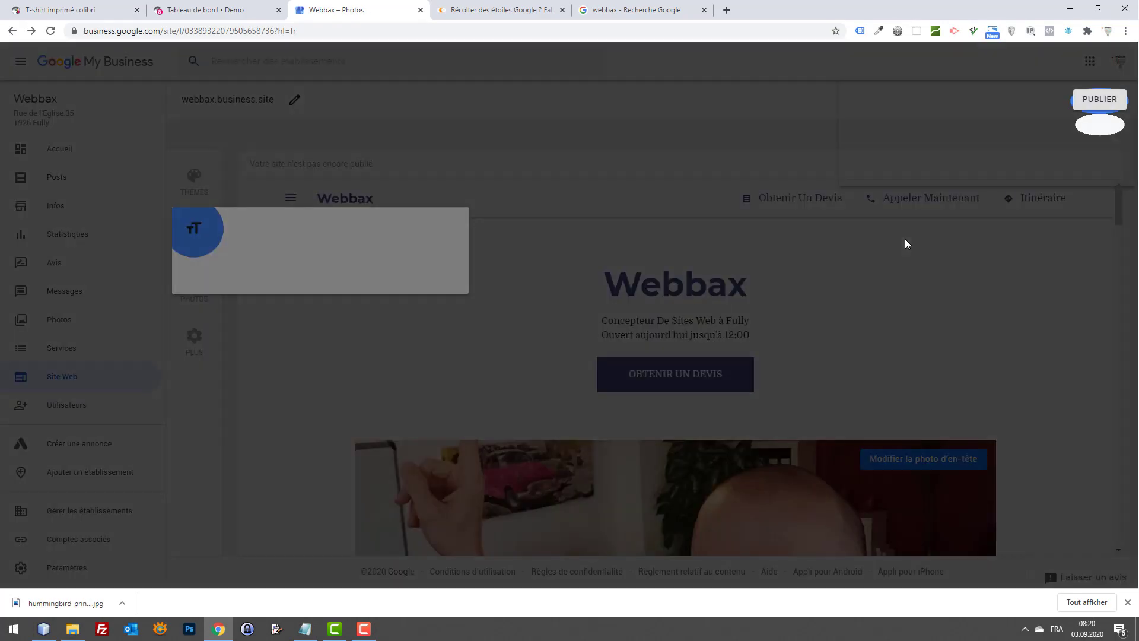
left_click(933, 241)
Step: Examine the unpublished website preview, including its posts and photo gallery, and return to its header
scroll(894, 283, "down", 5)
scroll(895, 283, "down", 6)
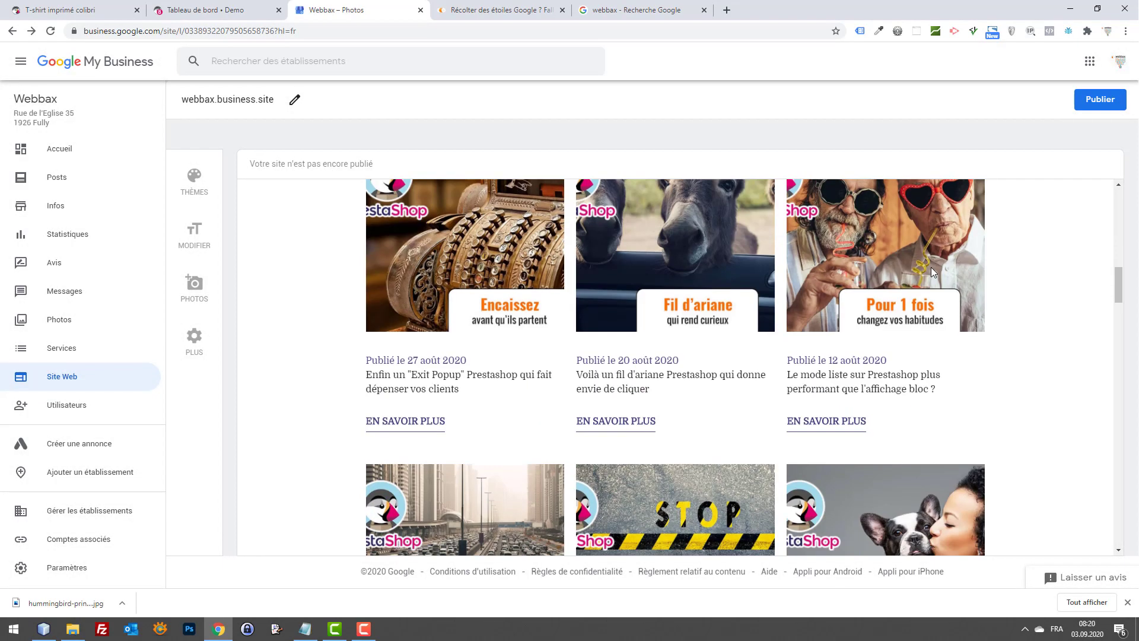
scroll(931, 267, "up", 12)
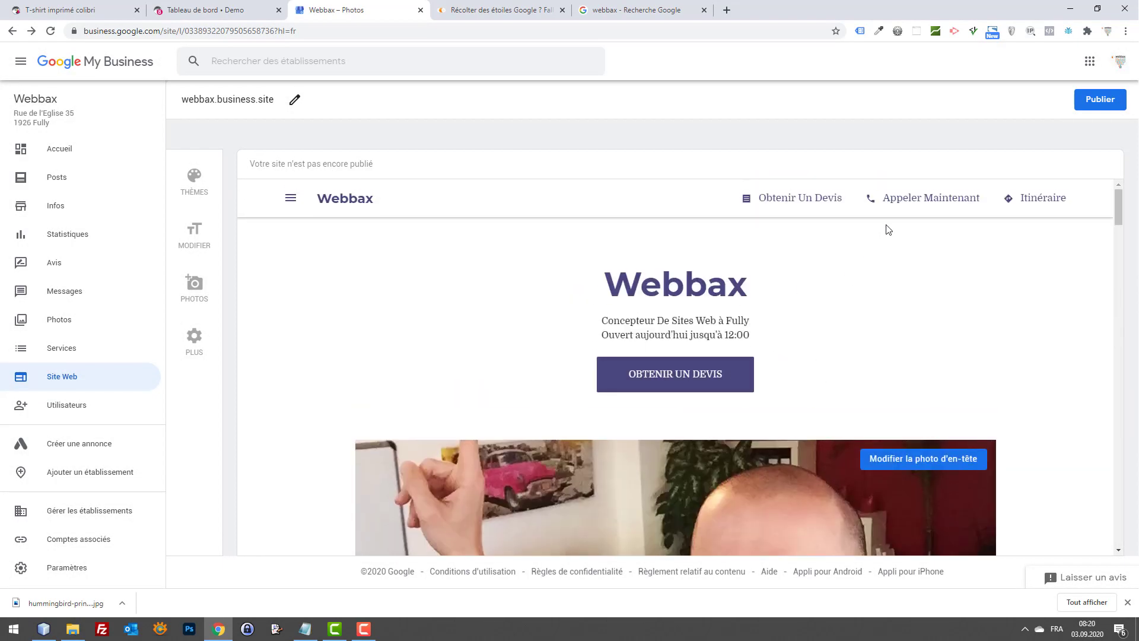
scroll(820, 251, "down", 10)
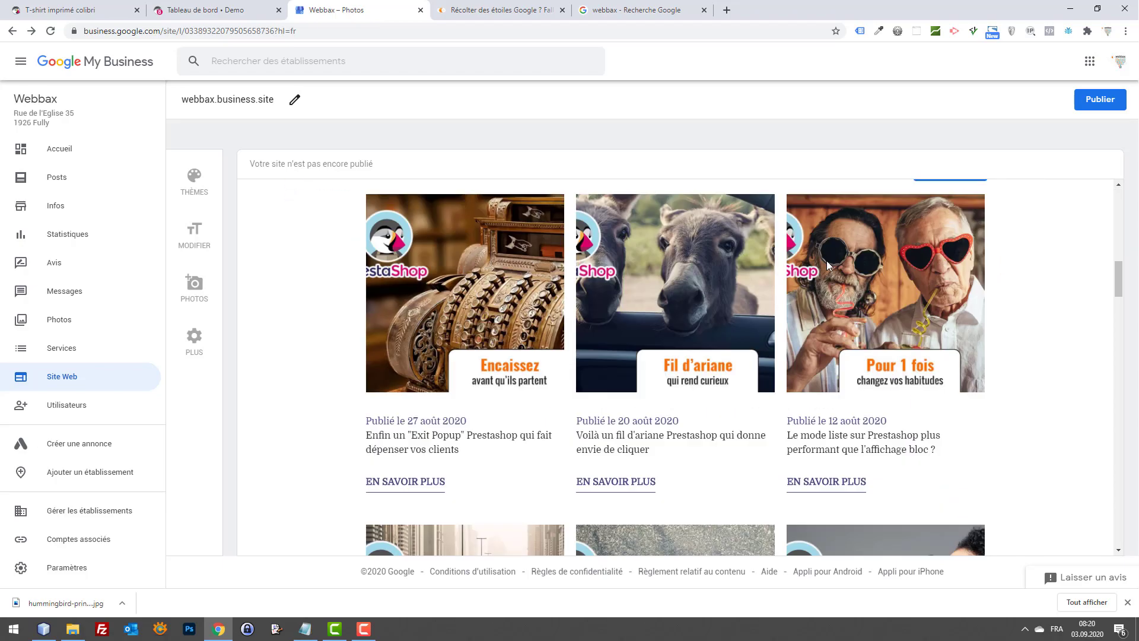
scroll(869, 279, "down", 12)
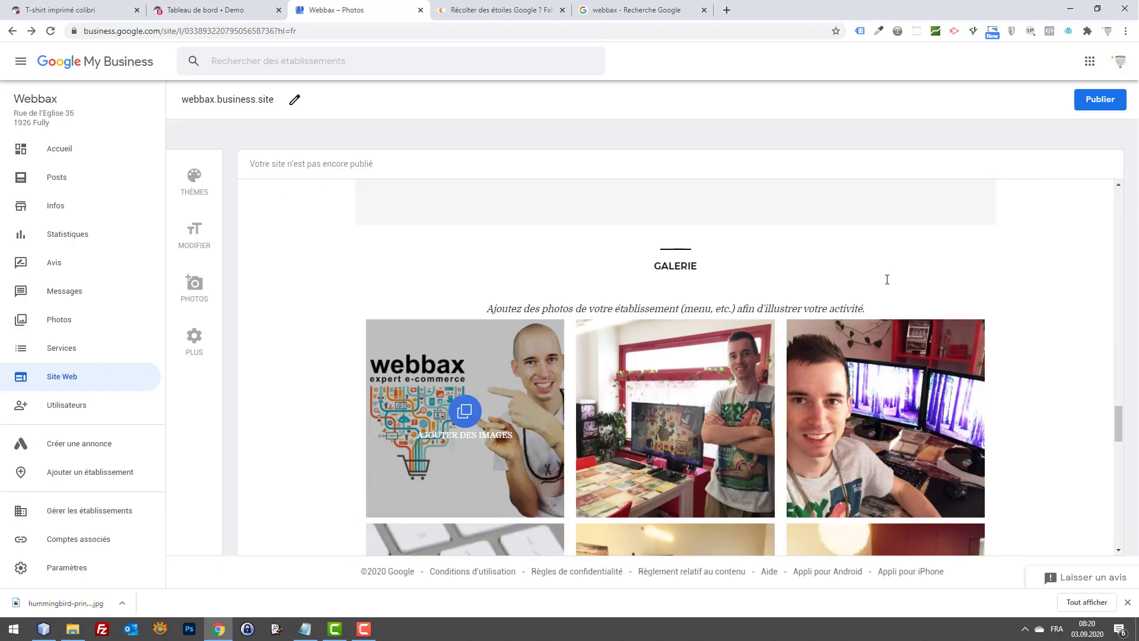
scroll(877, 310, "up", 3)
scroll(872, 308, "up", 1)
scroll(863, 308, "up", 15)
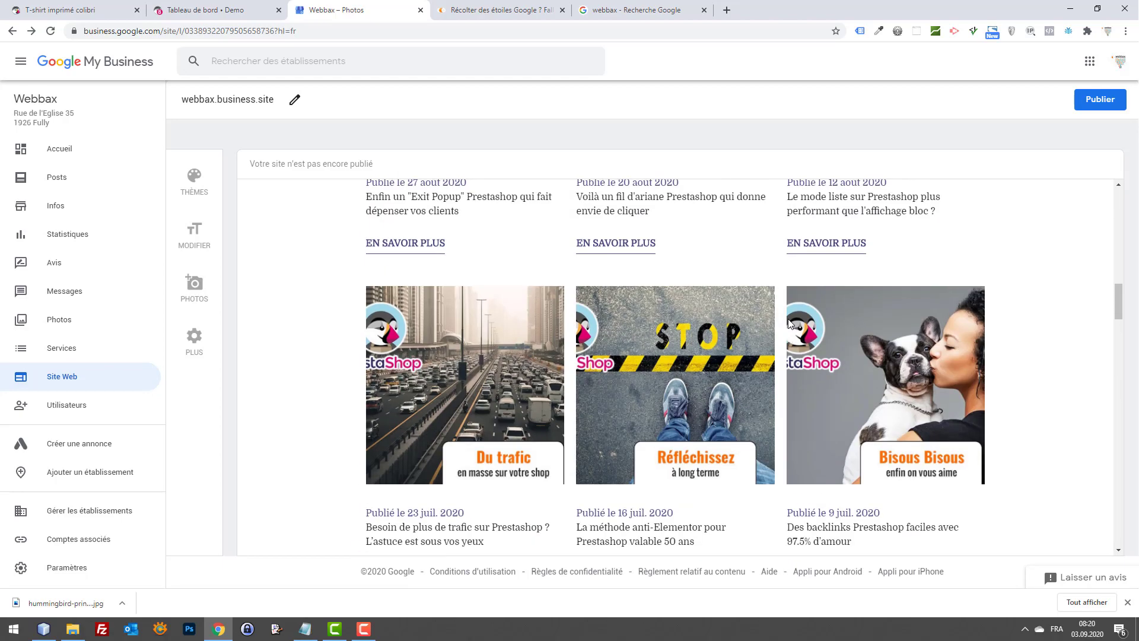
scroll(787, 319, "up", 12)
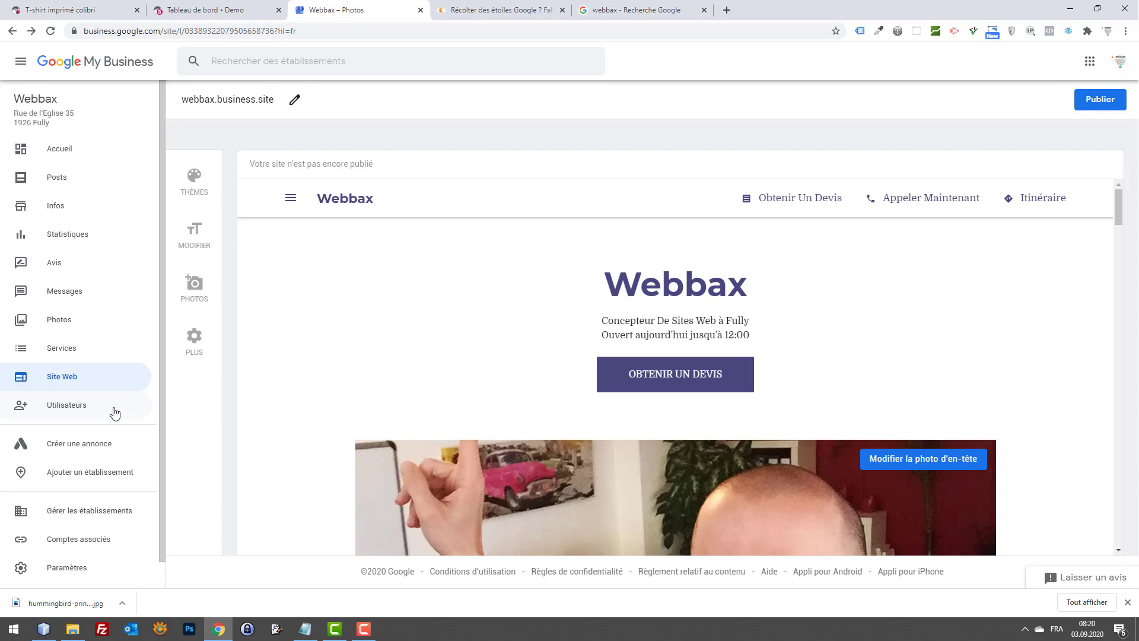
Step: View the page for adding another business and go back to the website editor
scroll(122, 401, "down", 1)
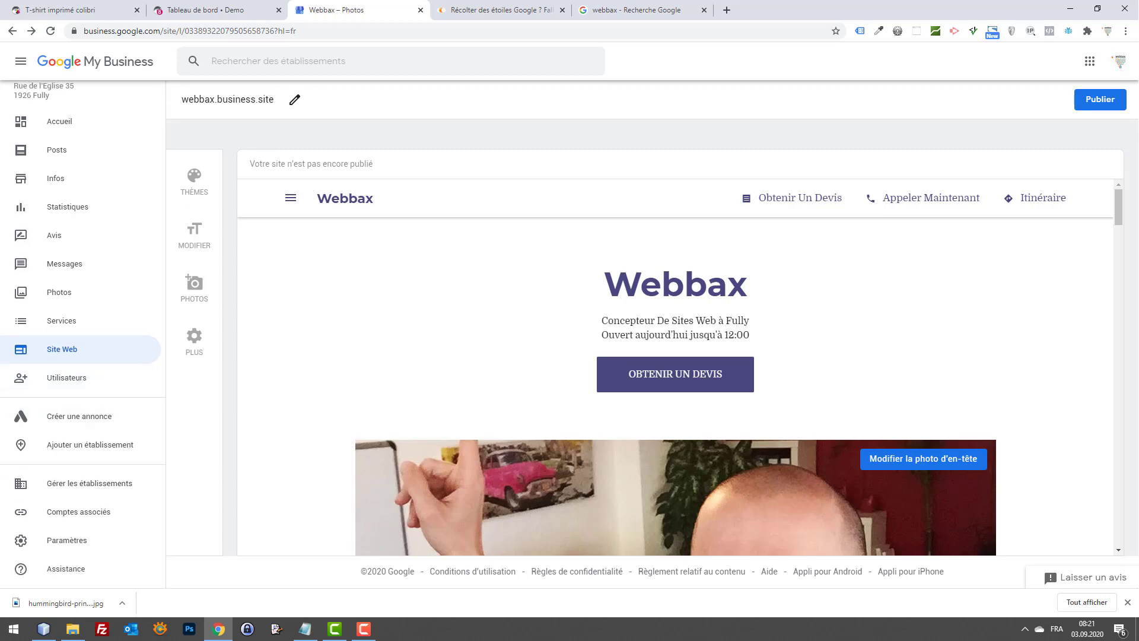
key("alt+Tab")
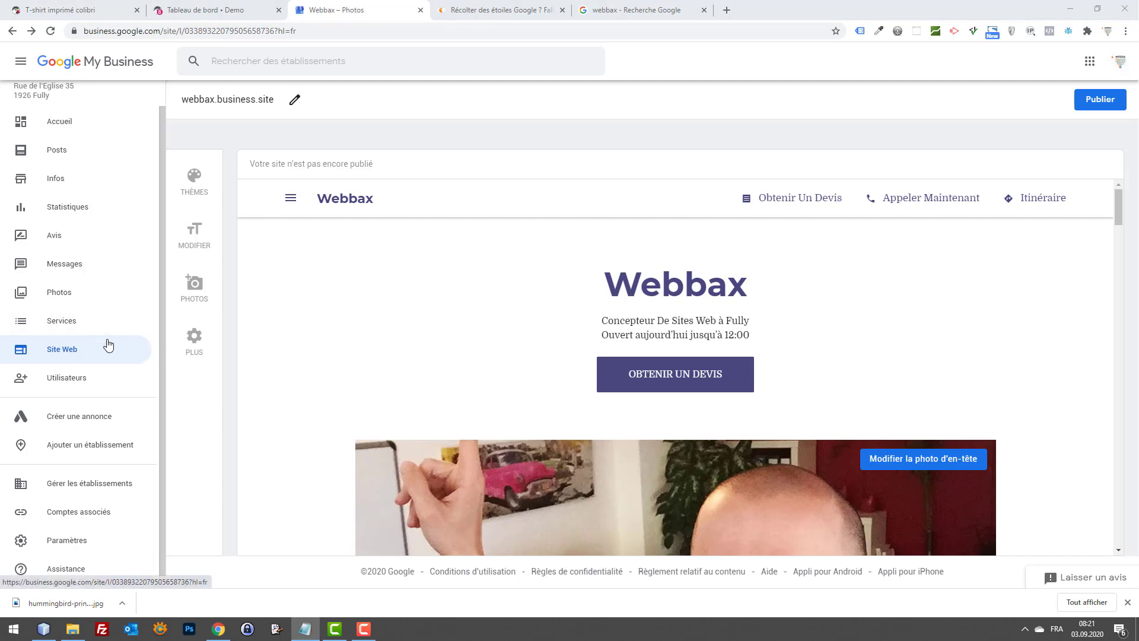
left_click(79, 445)
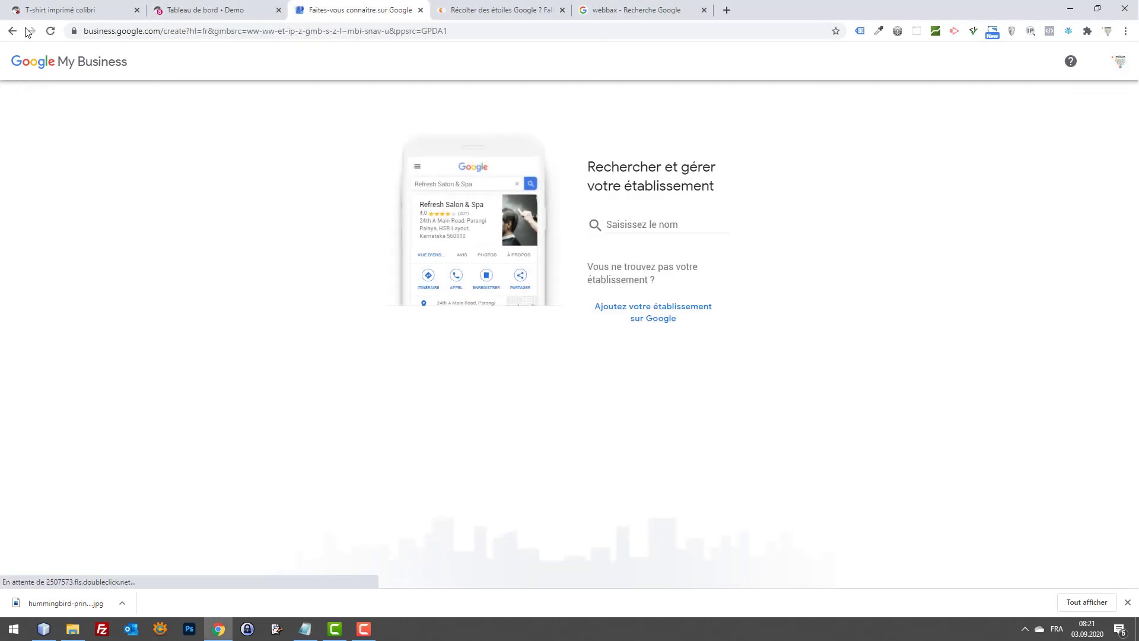
left_click(11, 33)
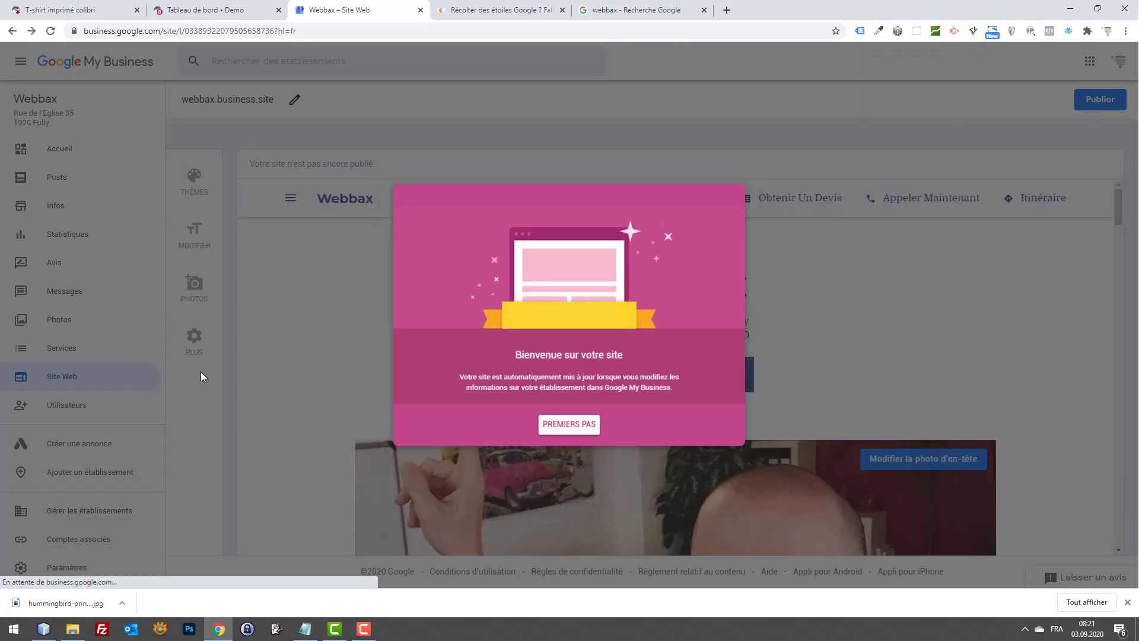
Step: Dismiss the reopened website tour and look over the remaining management options, such as linked accounts and settings
left_click(200, 372)
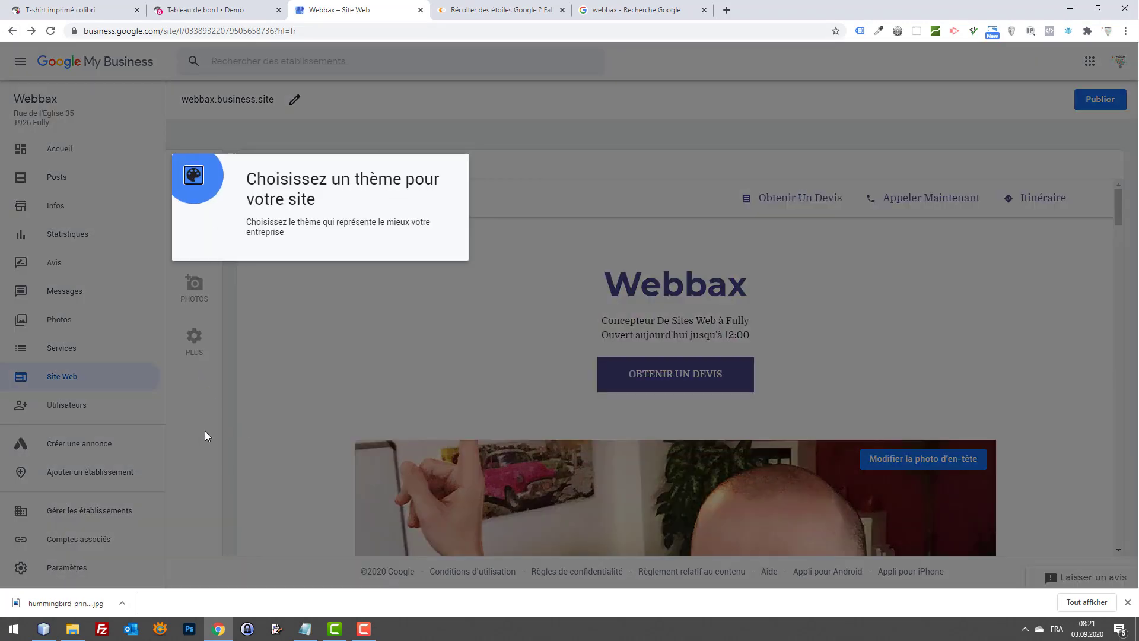
left_click(446, 194)
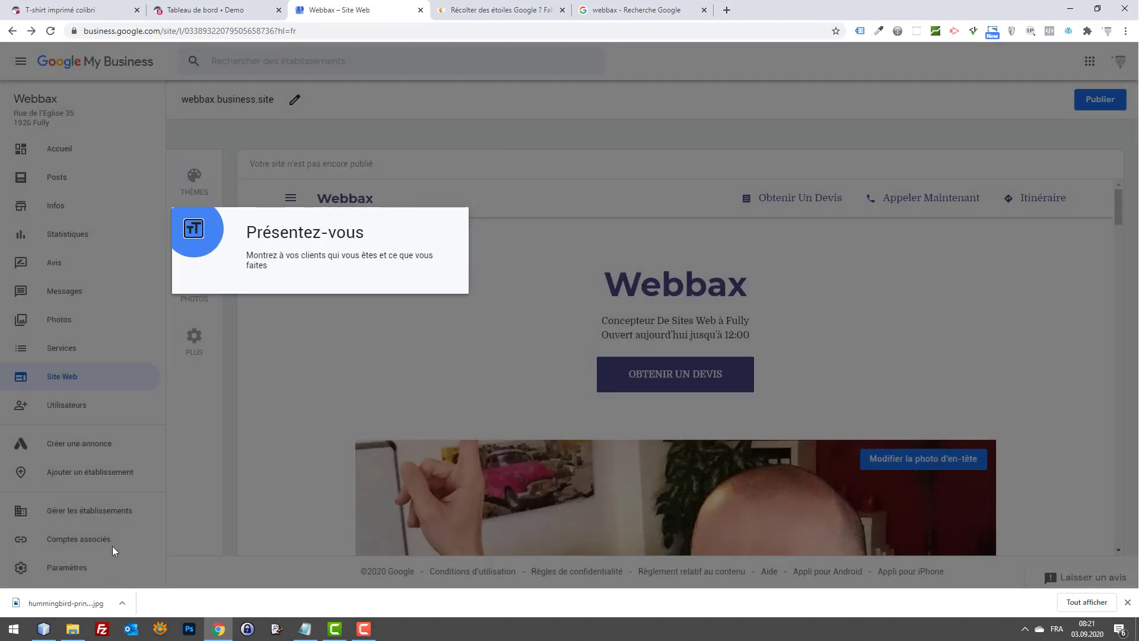
left_click(270, 443)
left_click(298, 411)
scroll(255, 427, "down", 1)
scroll(213, 444, "down", 3)
scroll(132, 461, "down", 2)
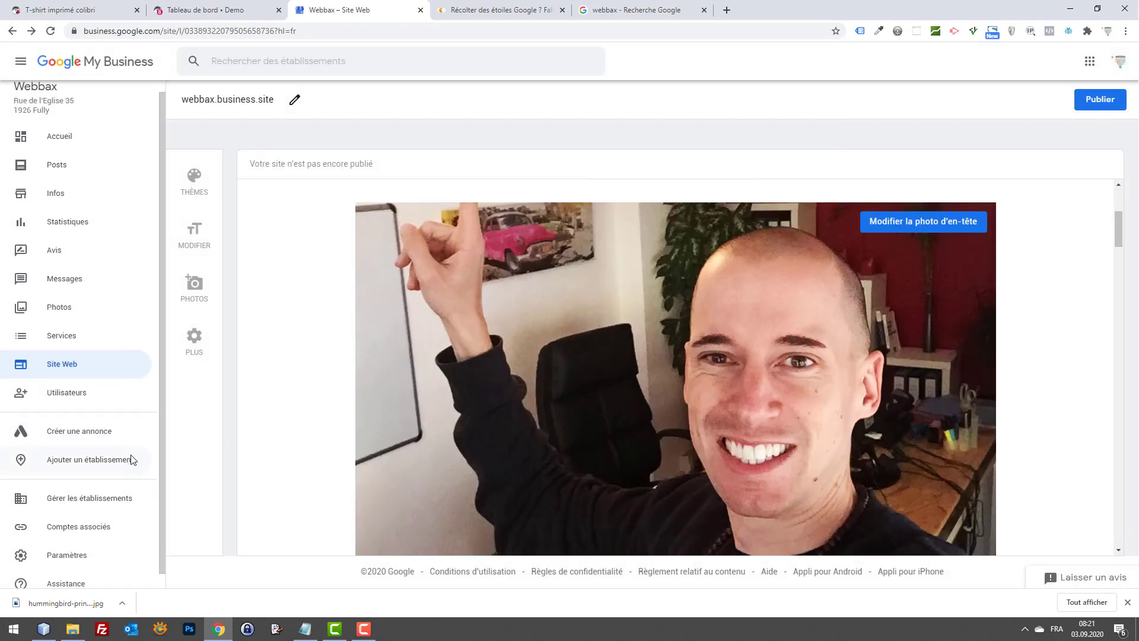
Step: Open the business's home dashboard and close the recommended plan panel
scroll(133, 460, "up", 2)
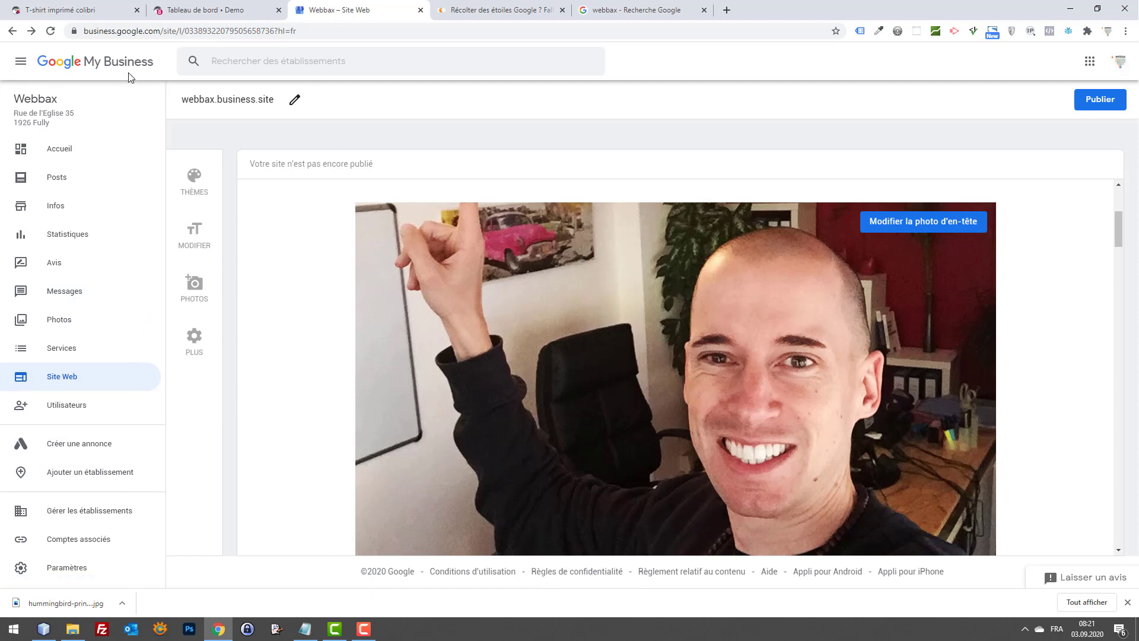
scroll(793, 289, "up", 1)
scroll(793, 289, "up", 3)
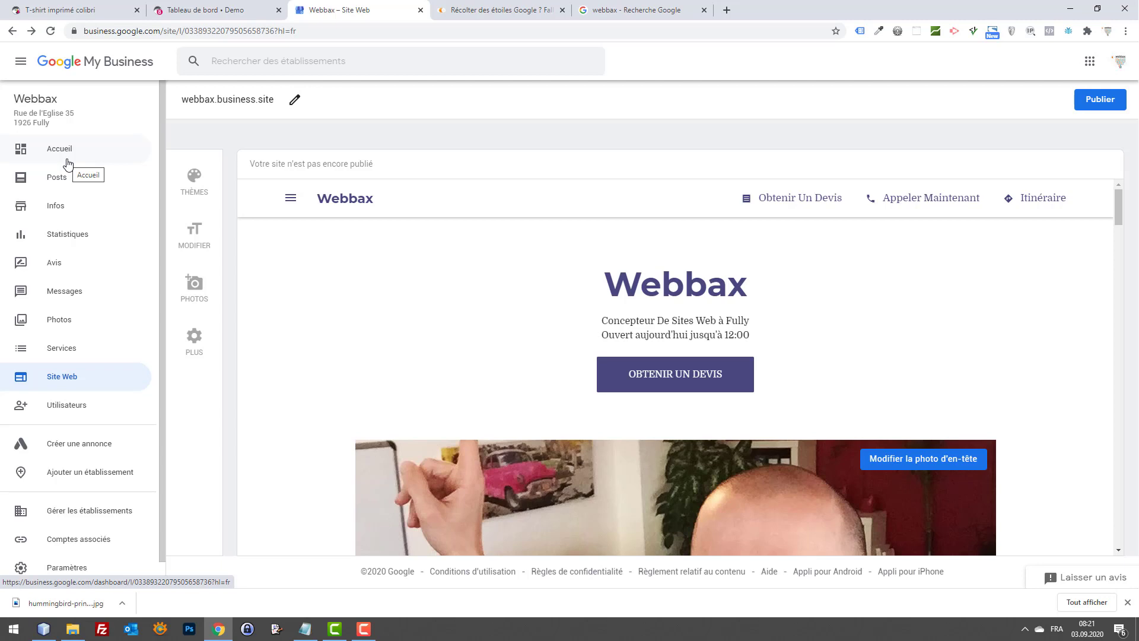
left_click(67, 160)
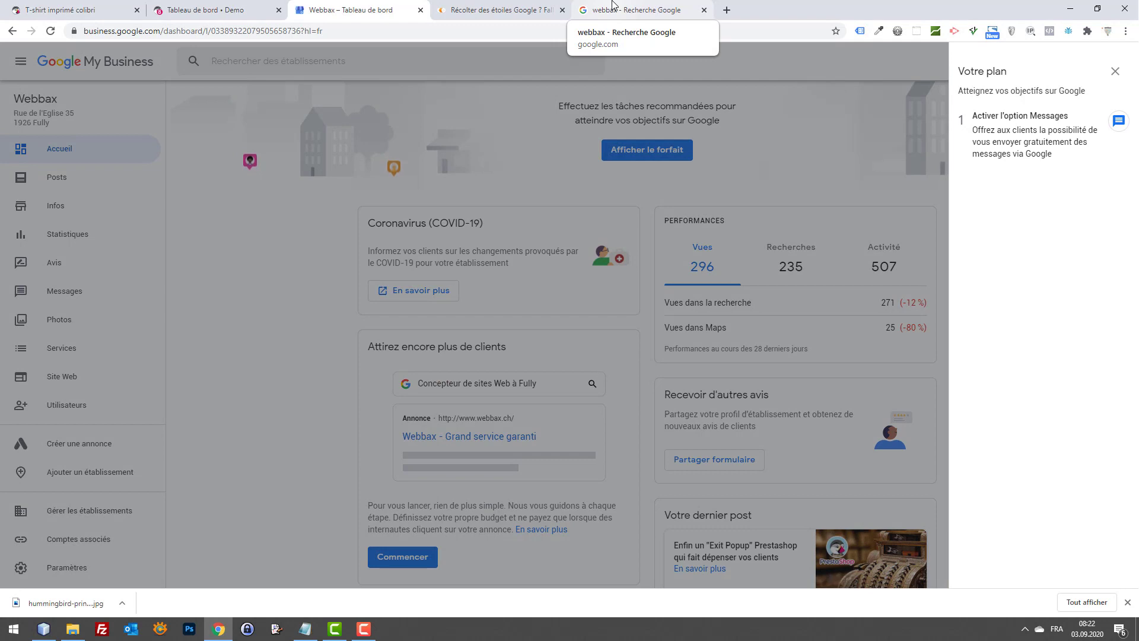
left_click(1113, 74)
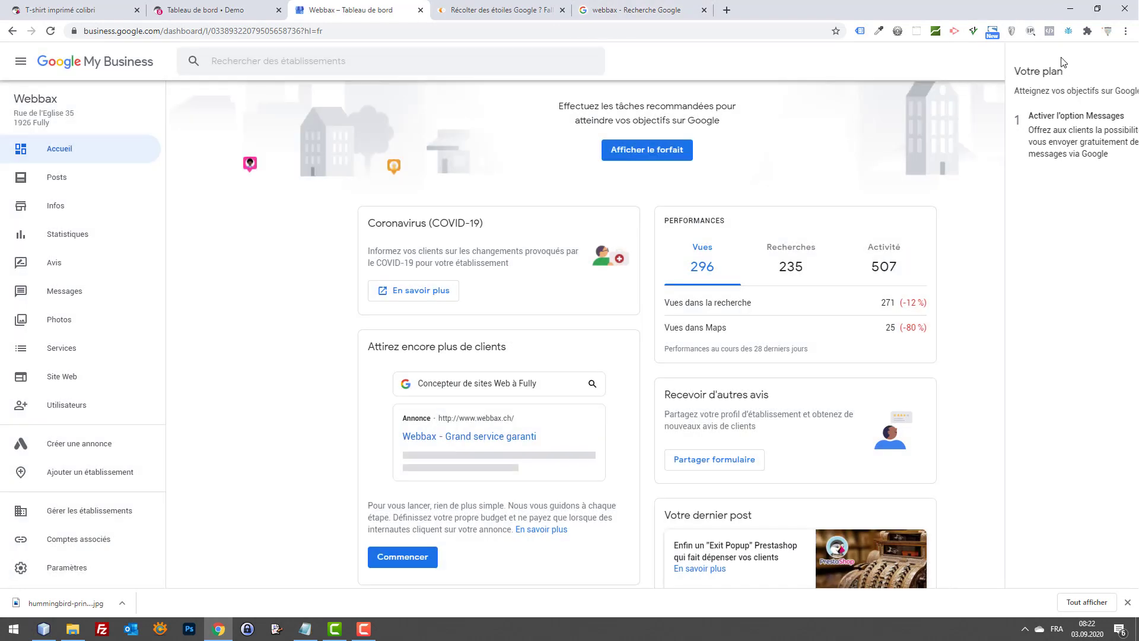